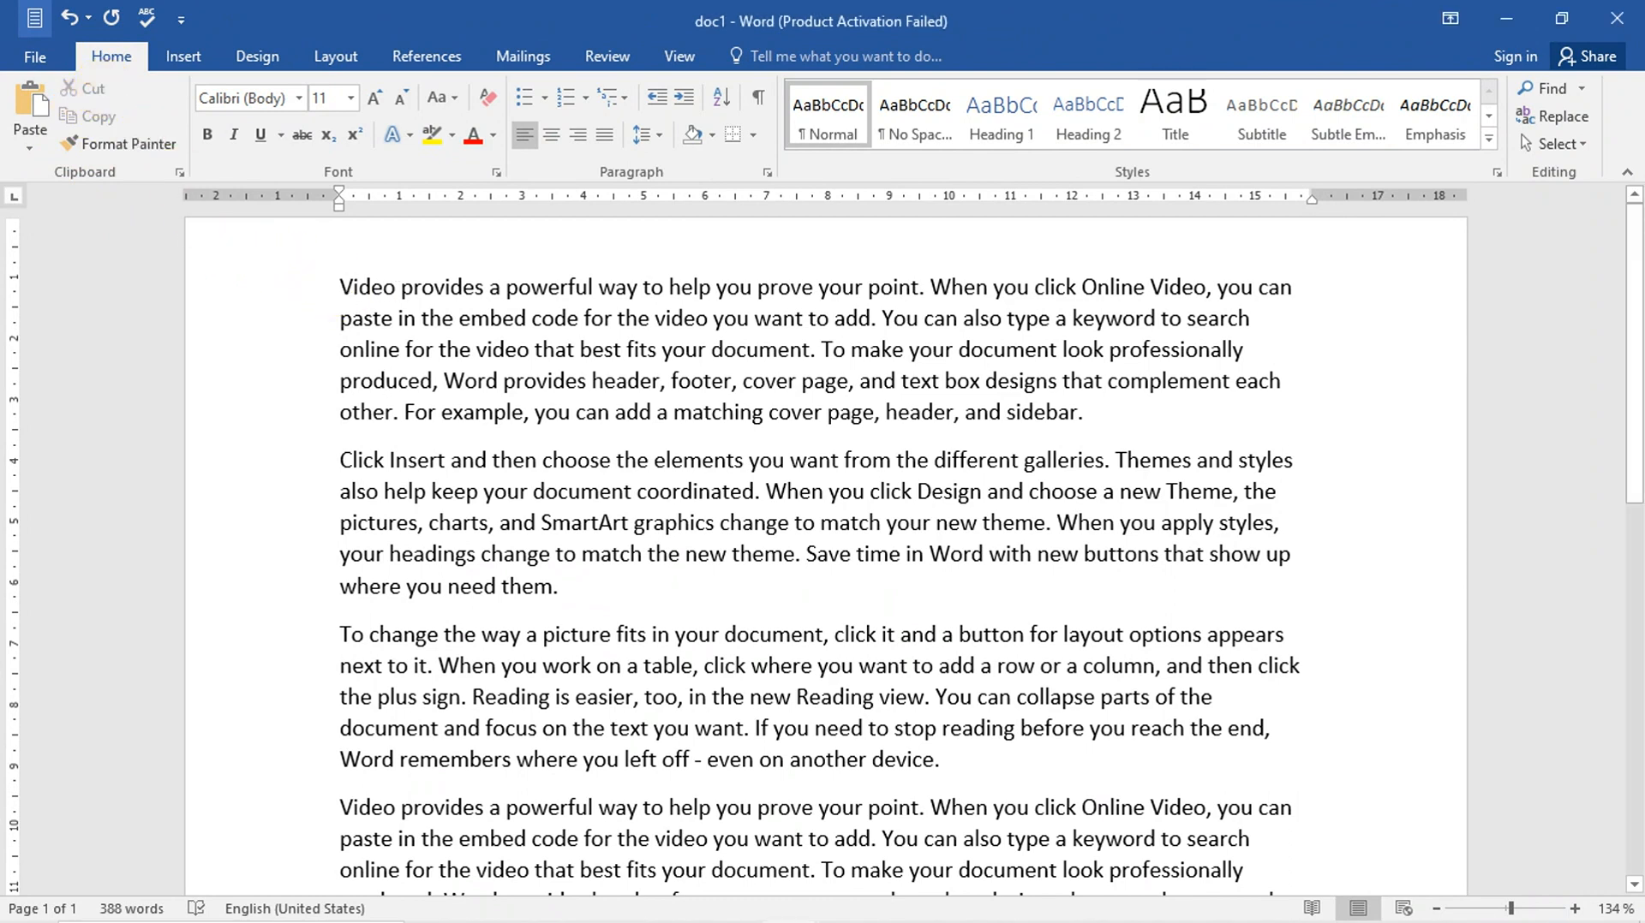
- Cut the first line of the opening paragraph and undo the cut
{"action": "left_click", "coordinate": [293, 301]}
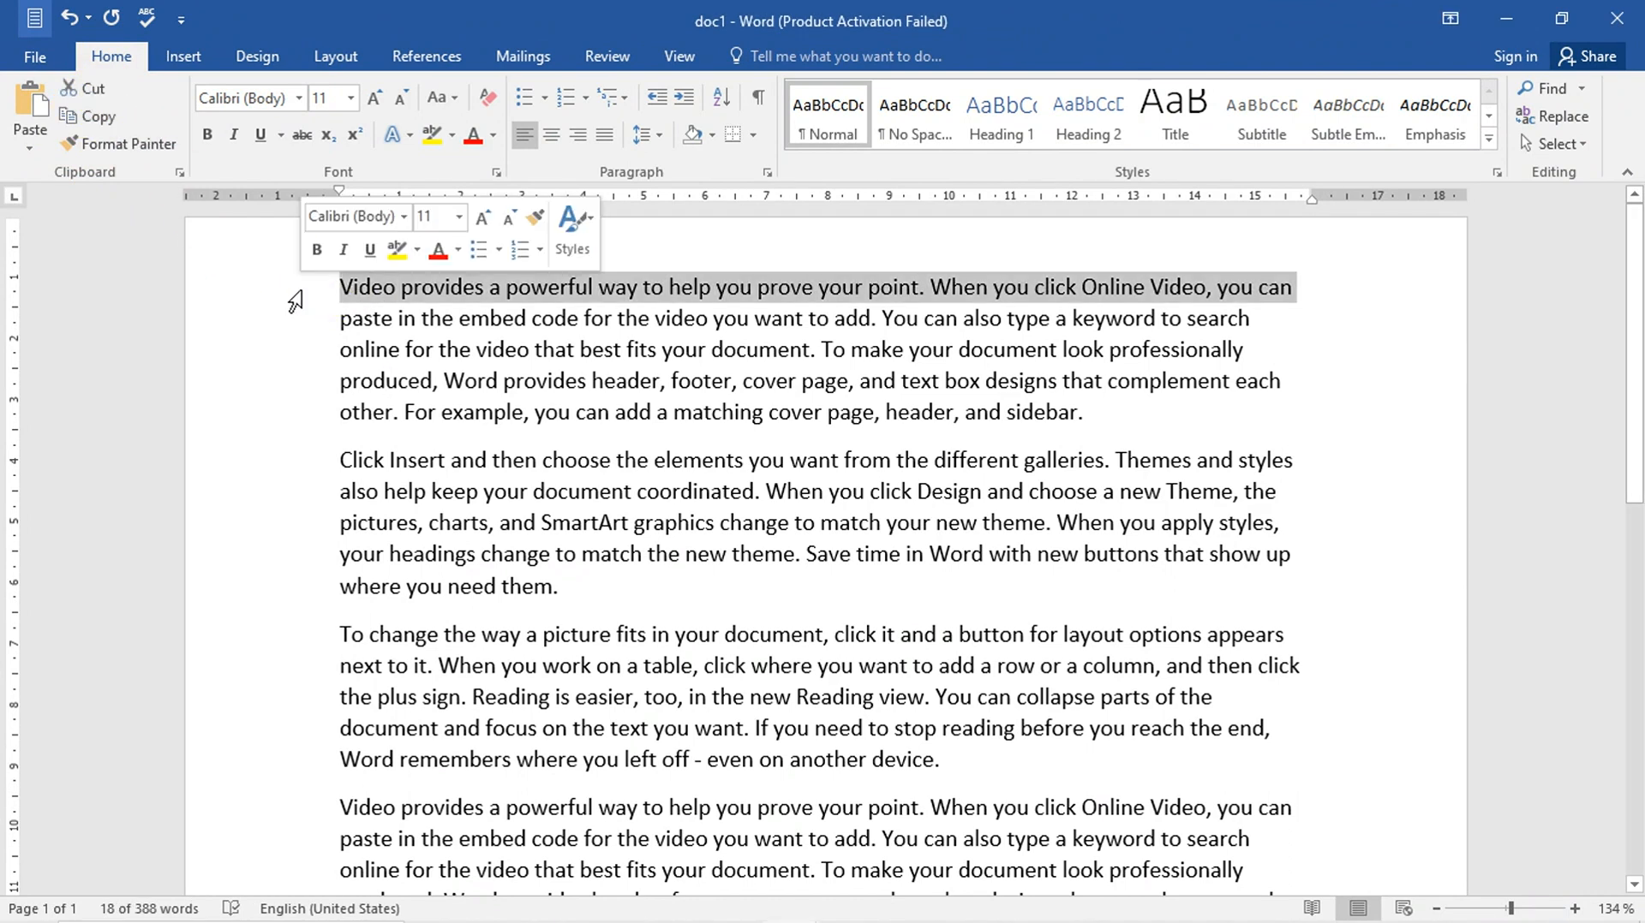
{"action": "left_click", "coordinate": [95, 89]}
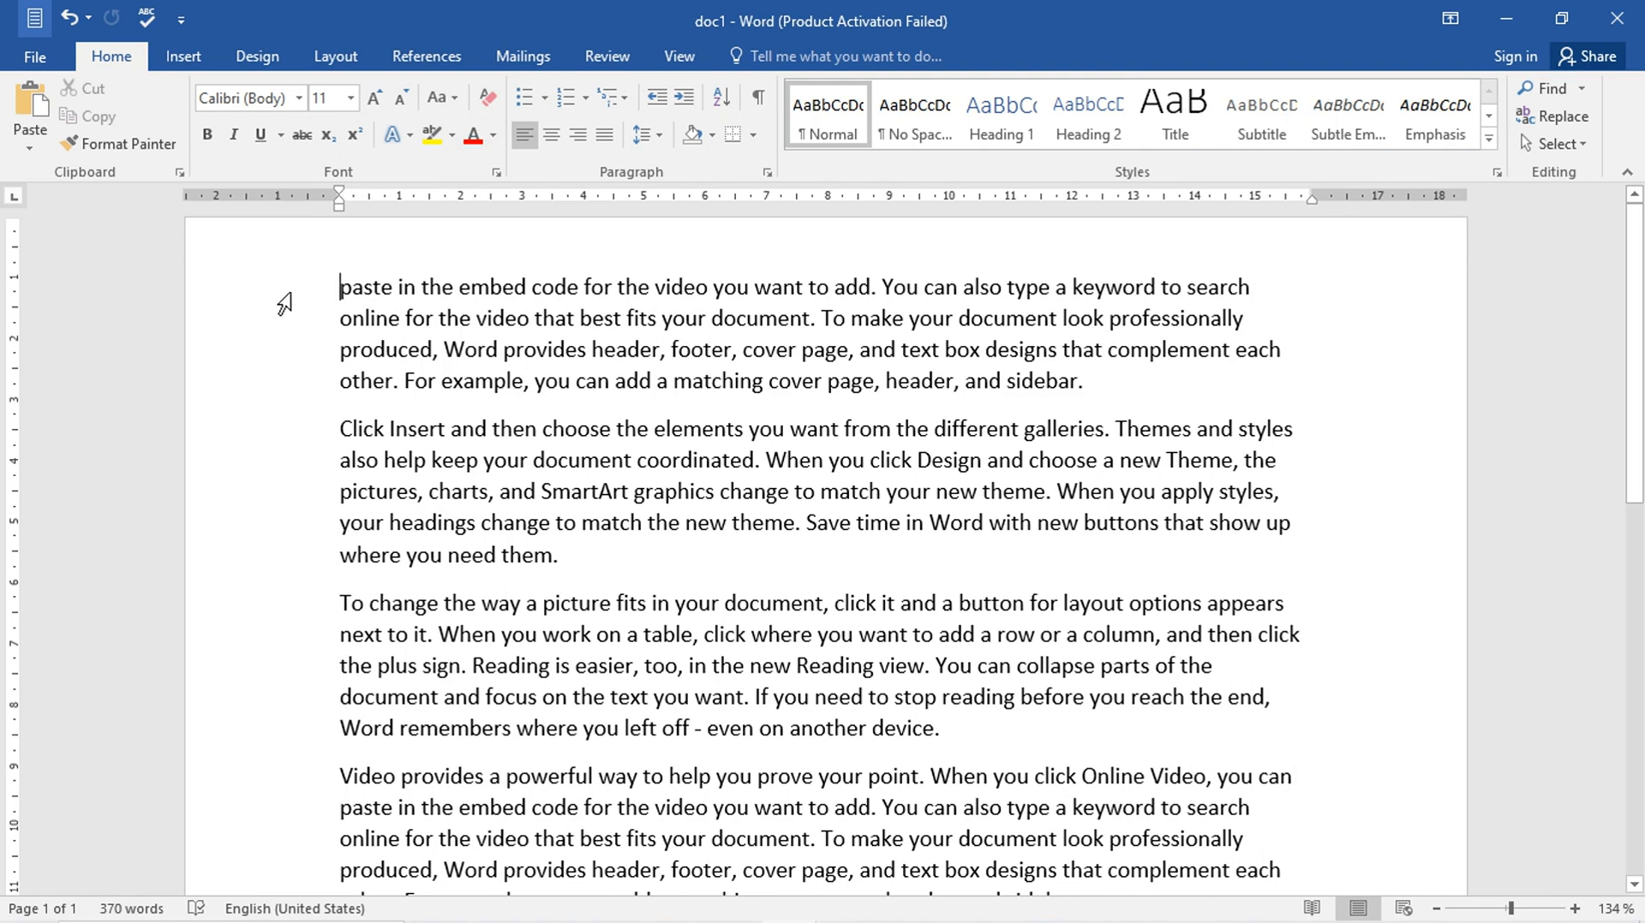
{"action": "key", "text": "ctrl+z"}
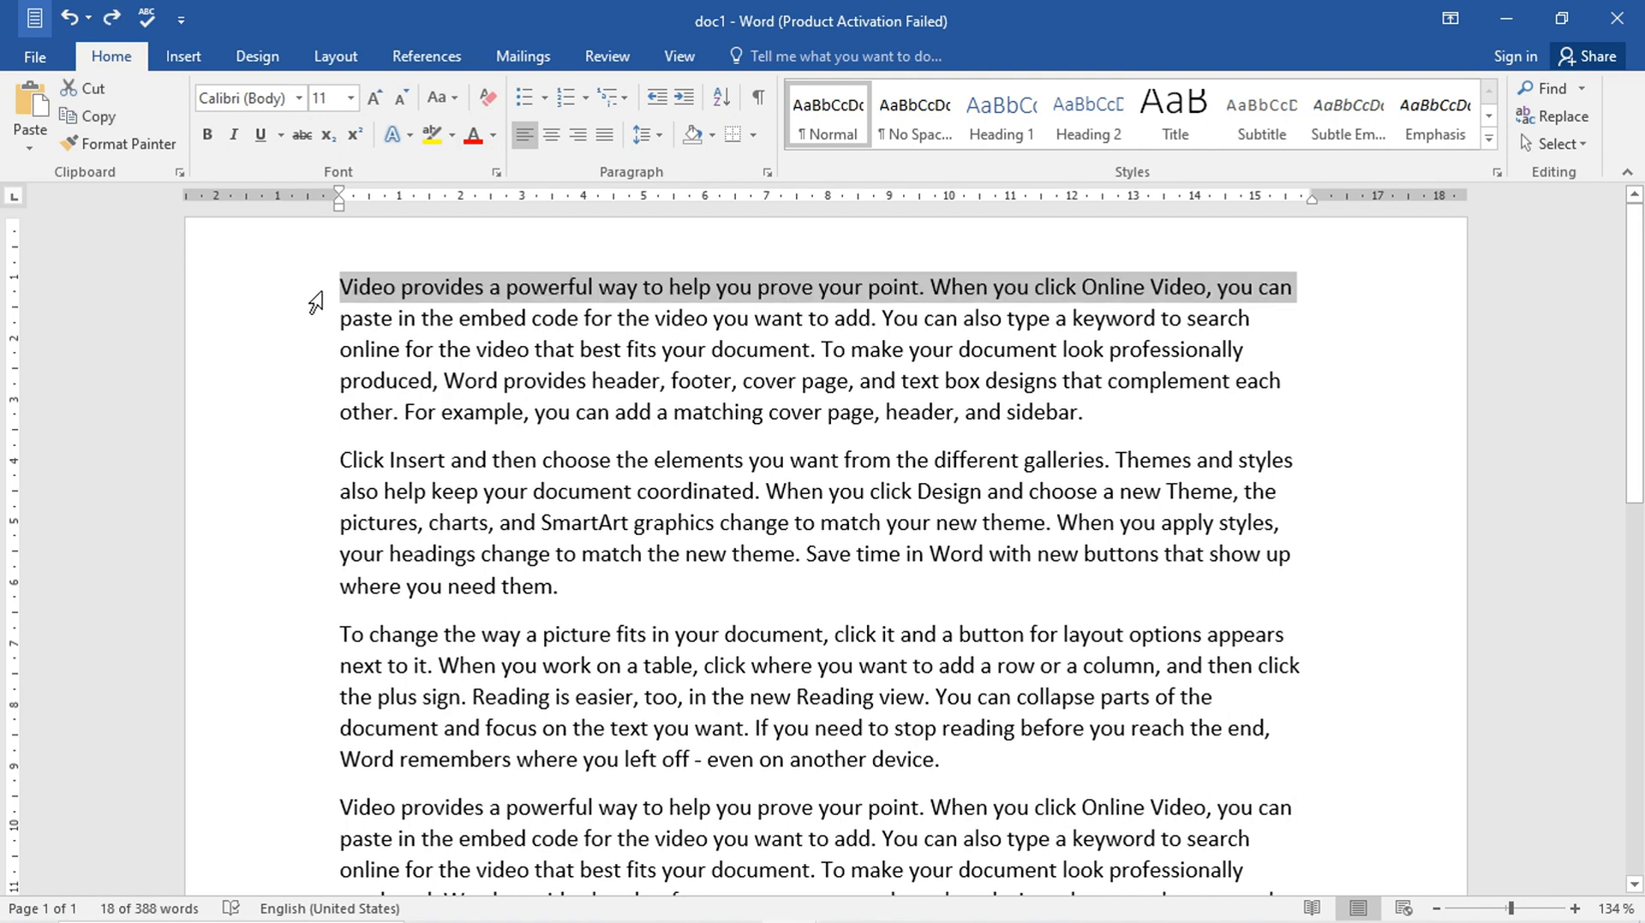
- Cut the word "provides" from the first line of the opening paragraph and undo the cut
{"action": "left_click", "coordinate": [444, 292]}
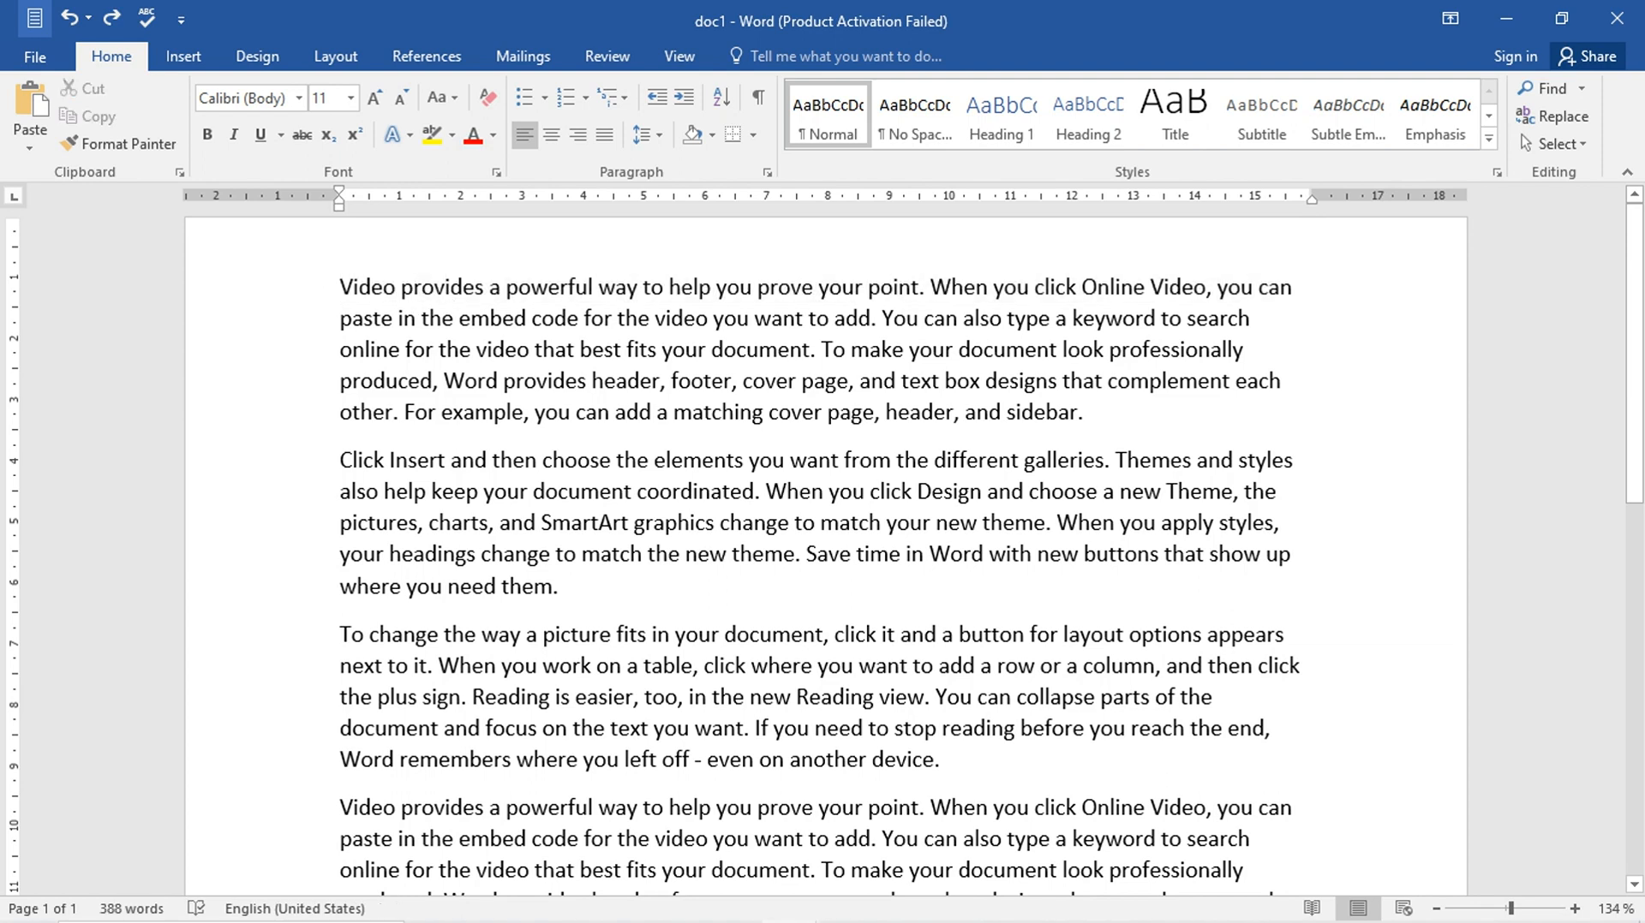
{"action": "key", "text": "shift+Right"}
{"action": "key", "text": "shift+Right"}
{"action": "key", "text": "shift+Right"}
{"action": "key", "text": "shift+Right"}
{"action": "key", "text": "shift+Right"}
{"action": "key", "text": "shift+Right"}
{"action": "key", "text": "shift+Right"}
{"action": "key", "text": "shift+Right"}
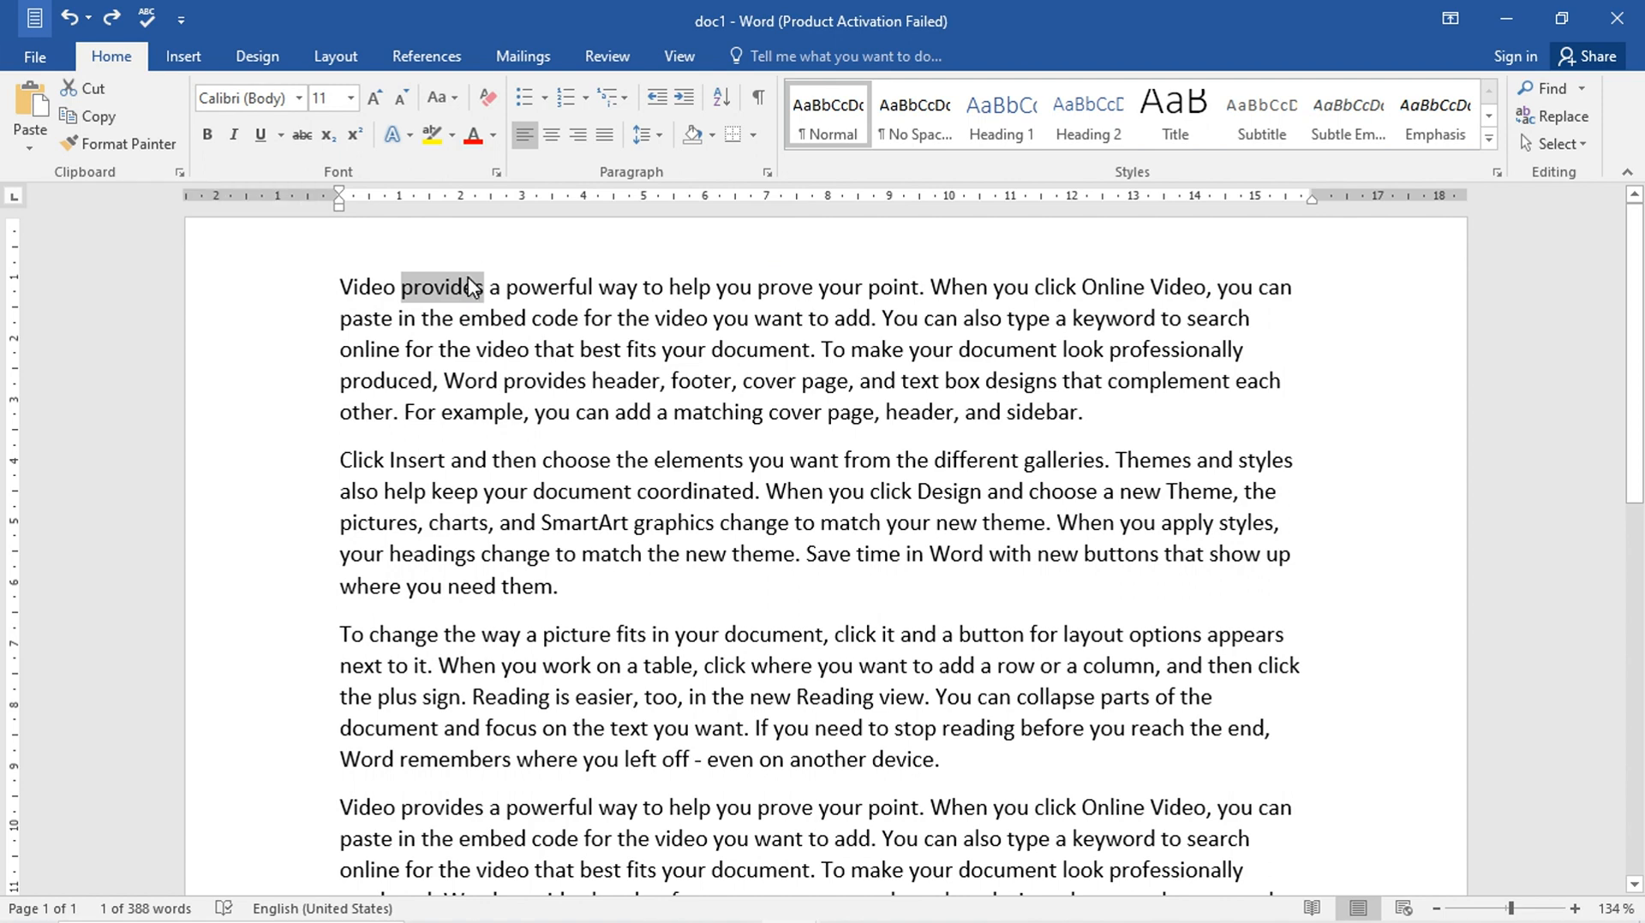
{"action": "key", "text": "ctrl+x"}
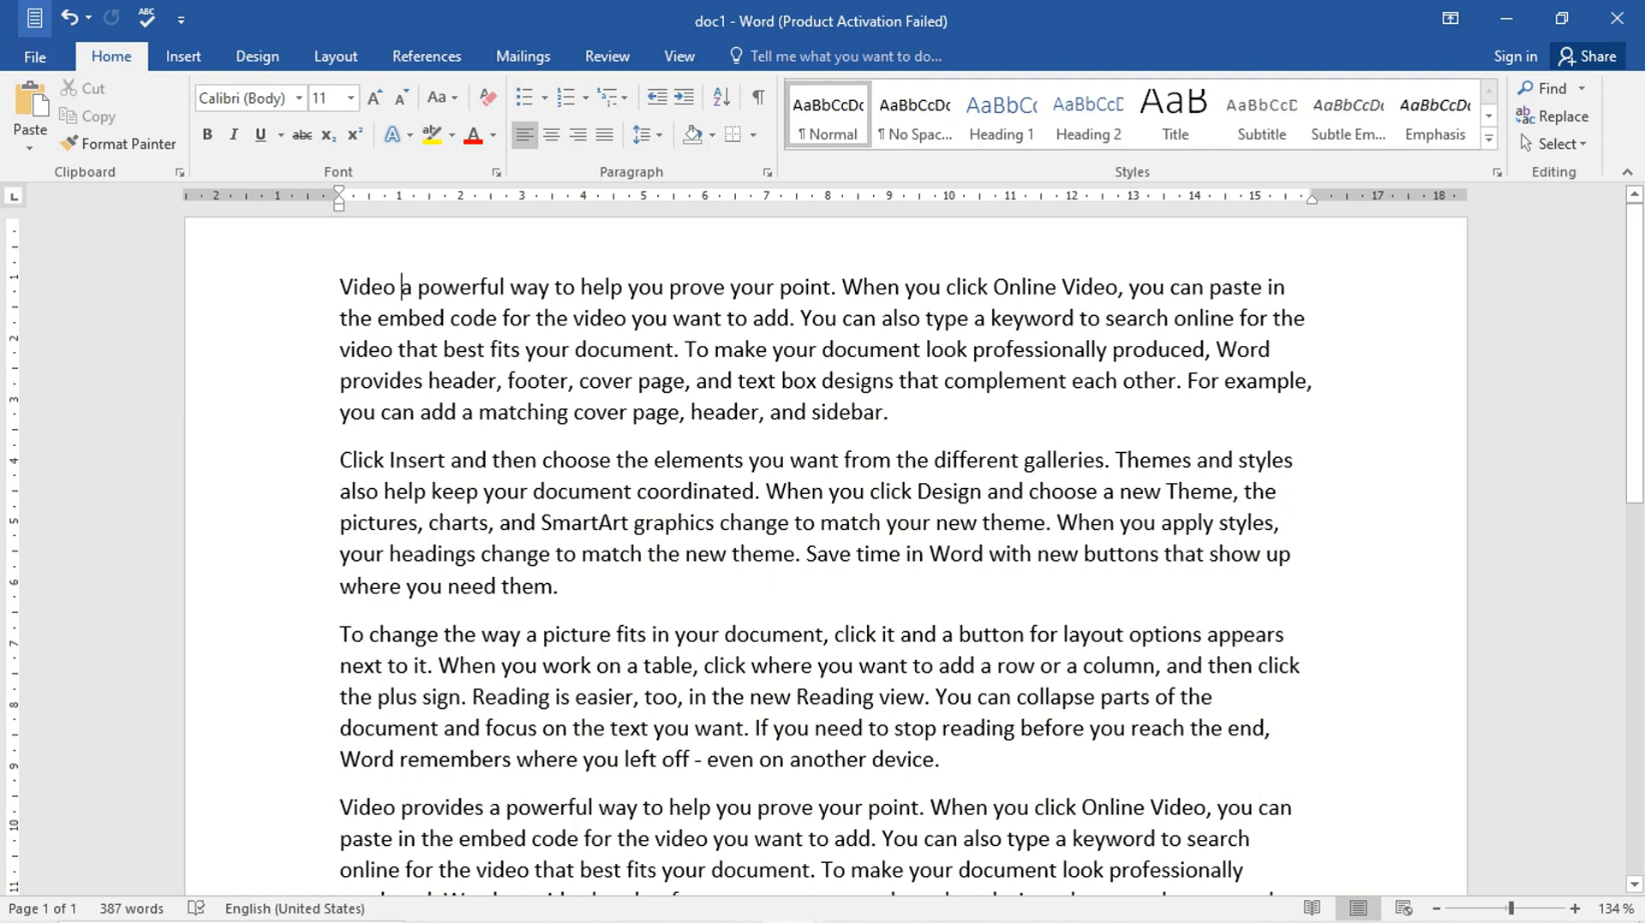
{"action": "key", "text": "ctrl+z"}
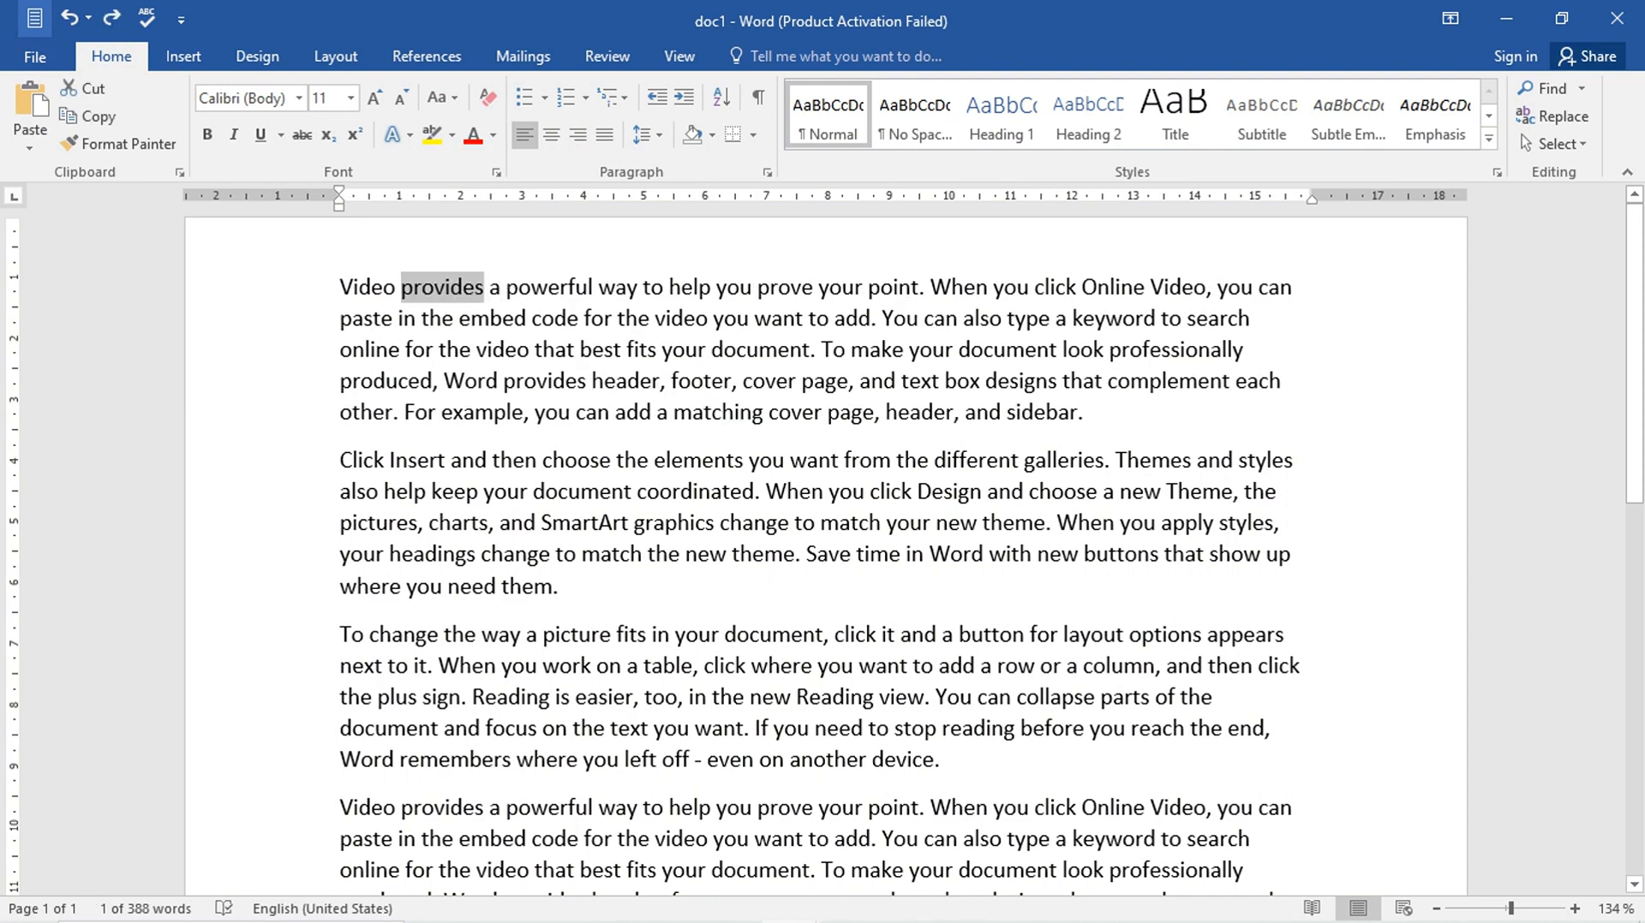
- Copy "Video provides a powerful way" from the first line and paste it on a new line above the first paragraph
{"action": "left_click", "coordinate": [513, 294]}
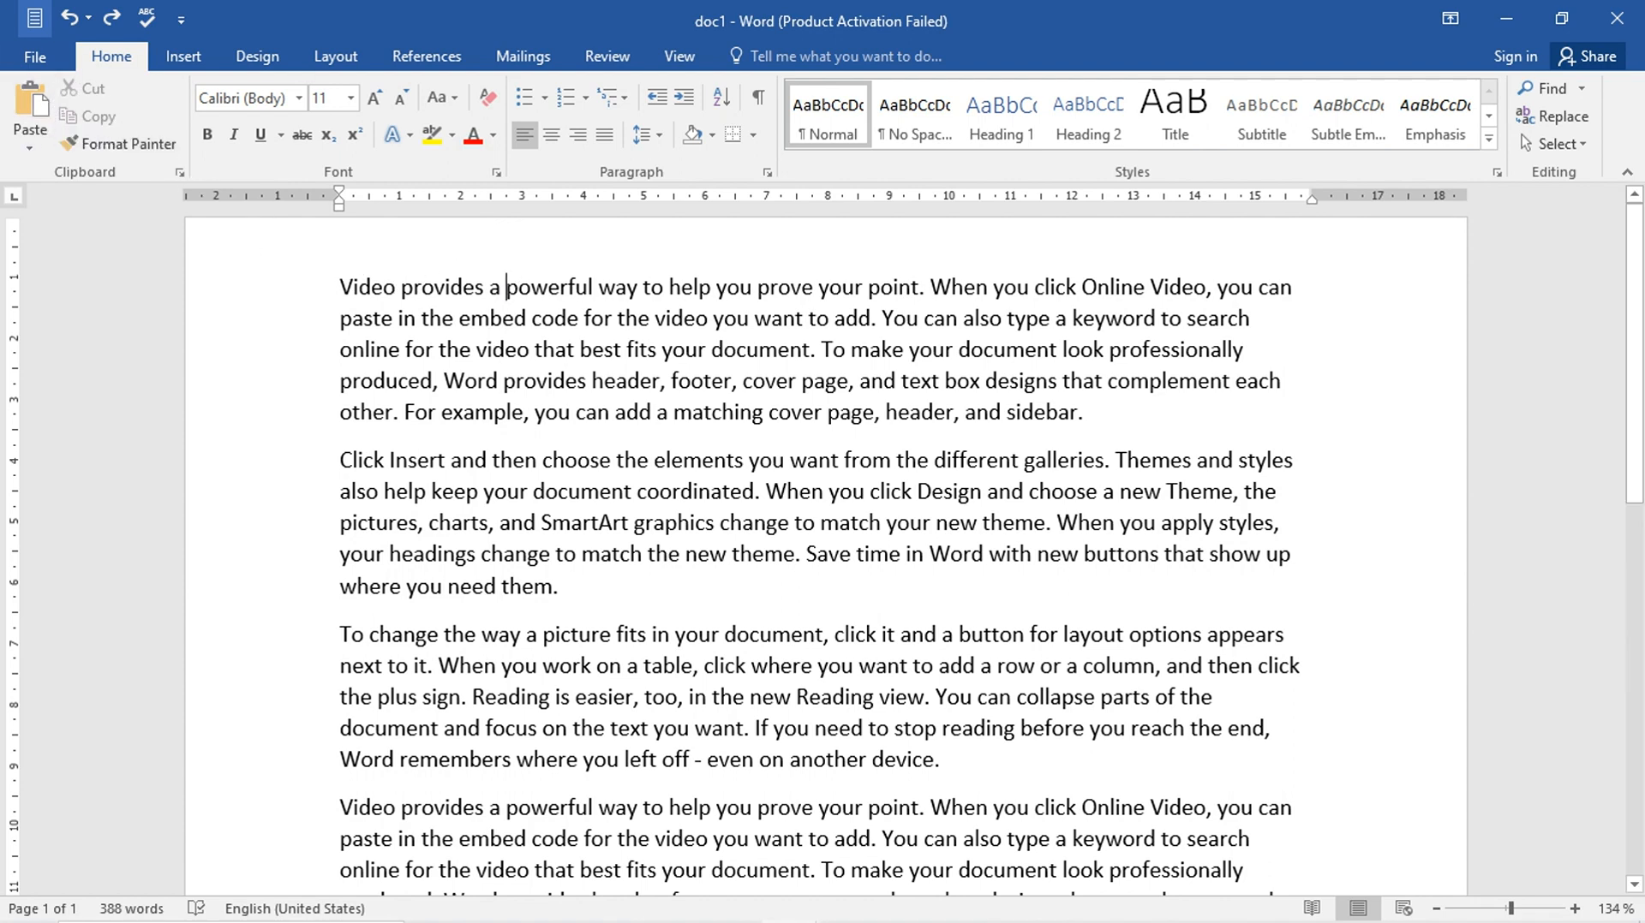
{"action": "left_click_drag", "start_coordinate": [340, 287], "coordinate": [638, 291]}
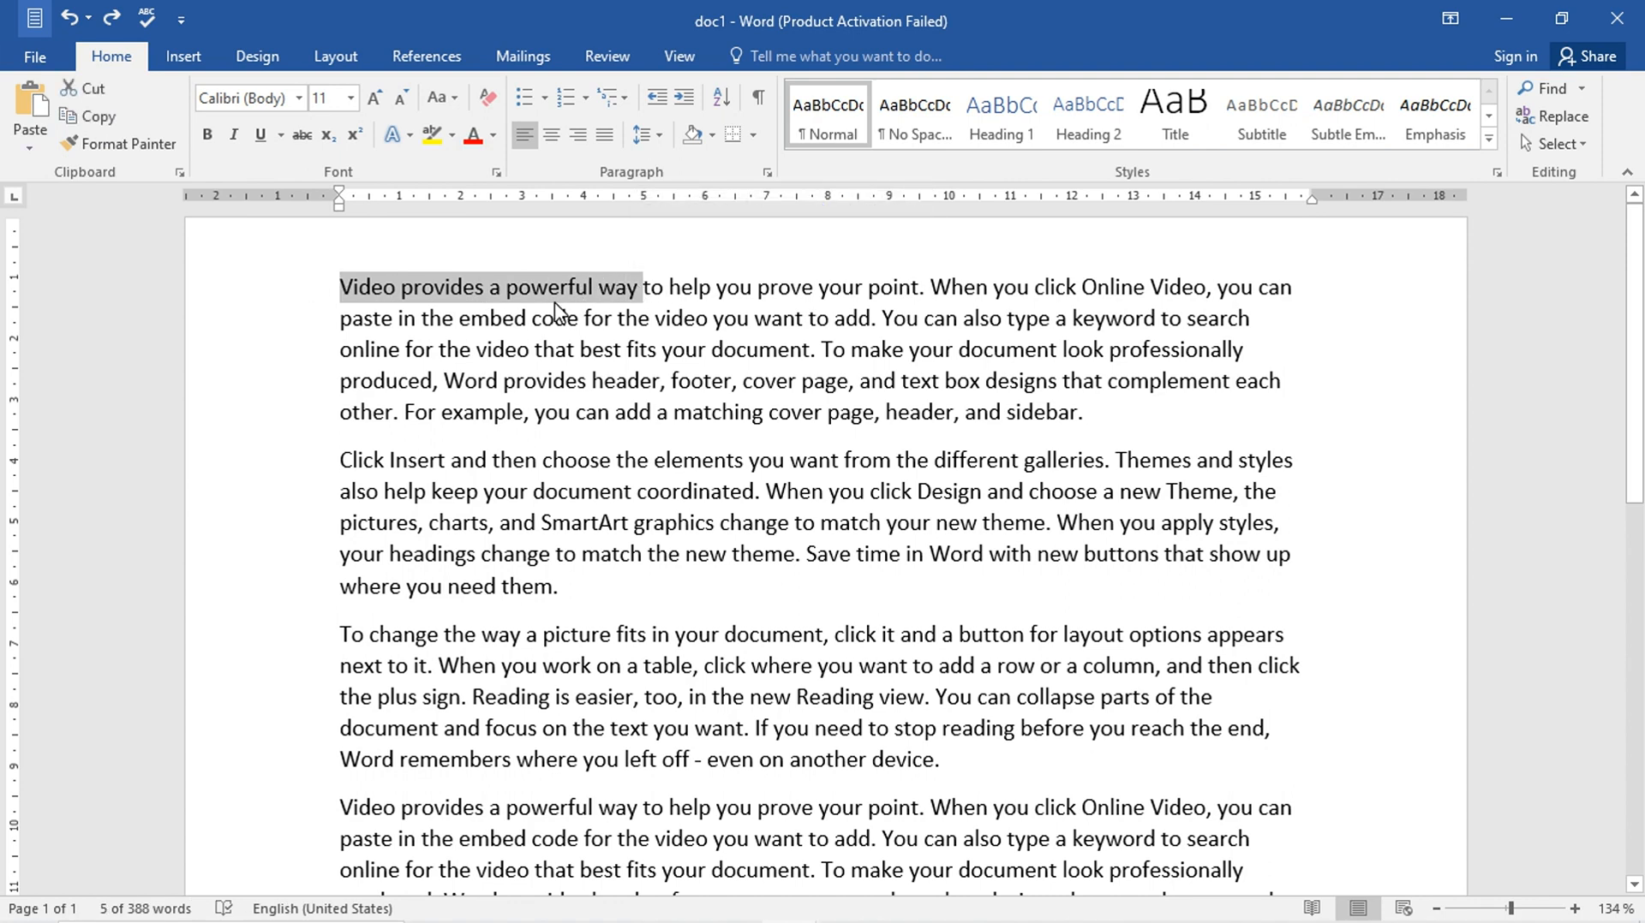
{"action": "left_click", "coordinate": [90, 129]}
{"action": "left_click", "coordinate": [353, 263]}
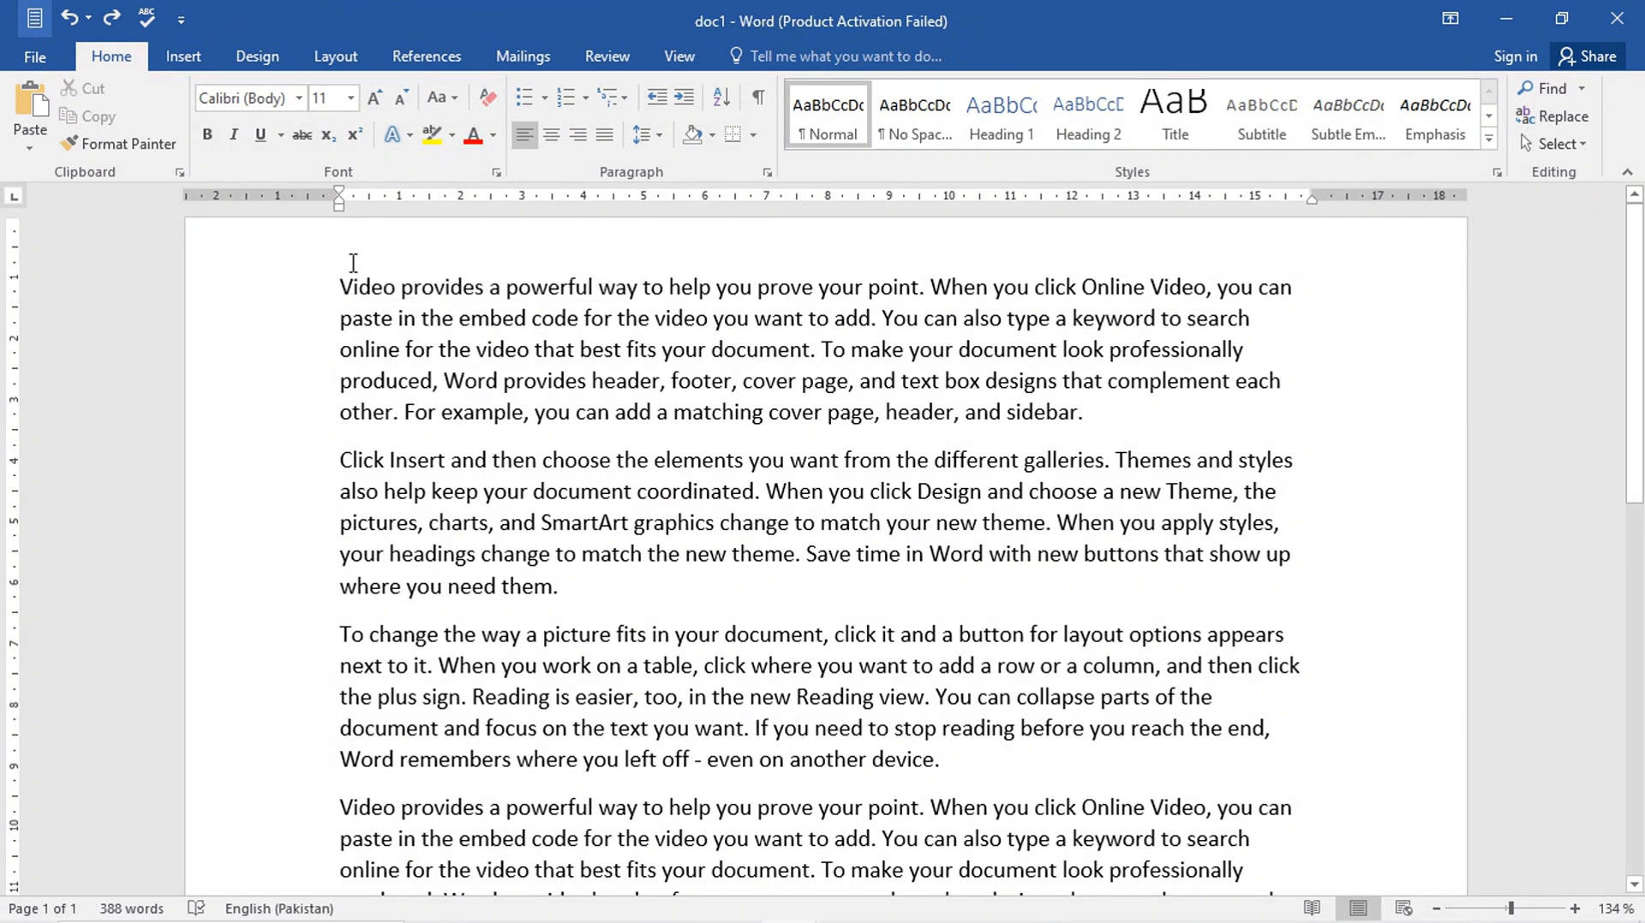
{"action": "key", "text": "Return"}
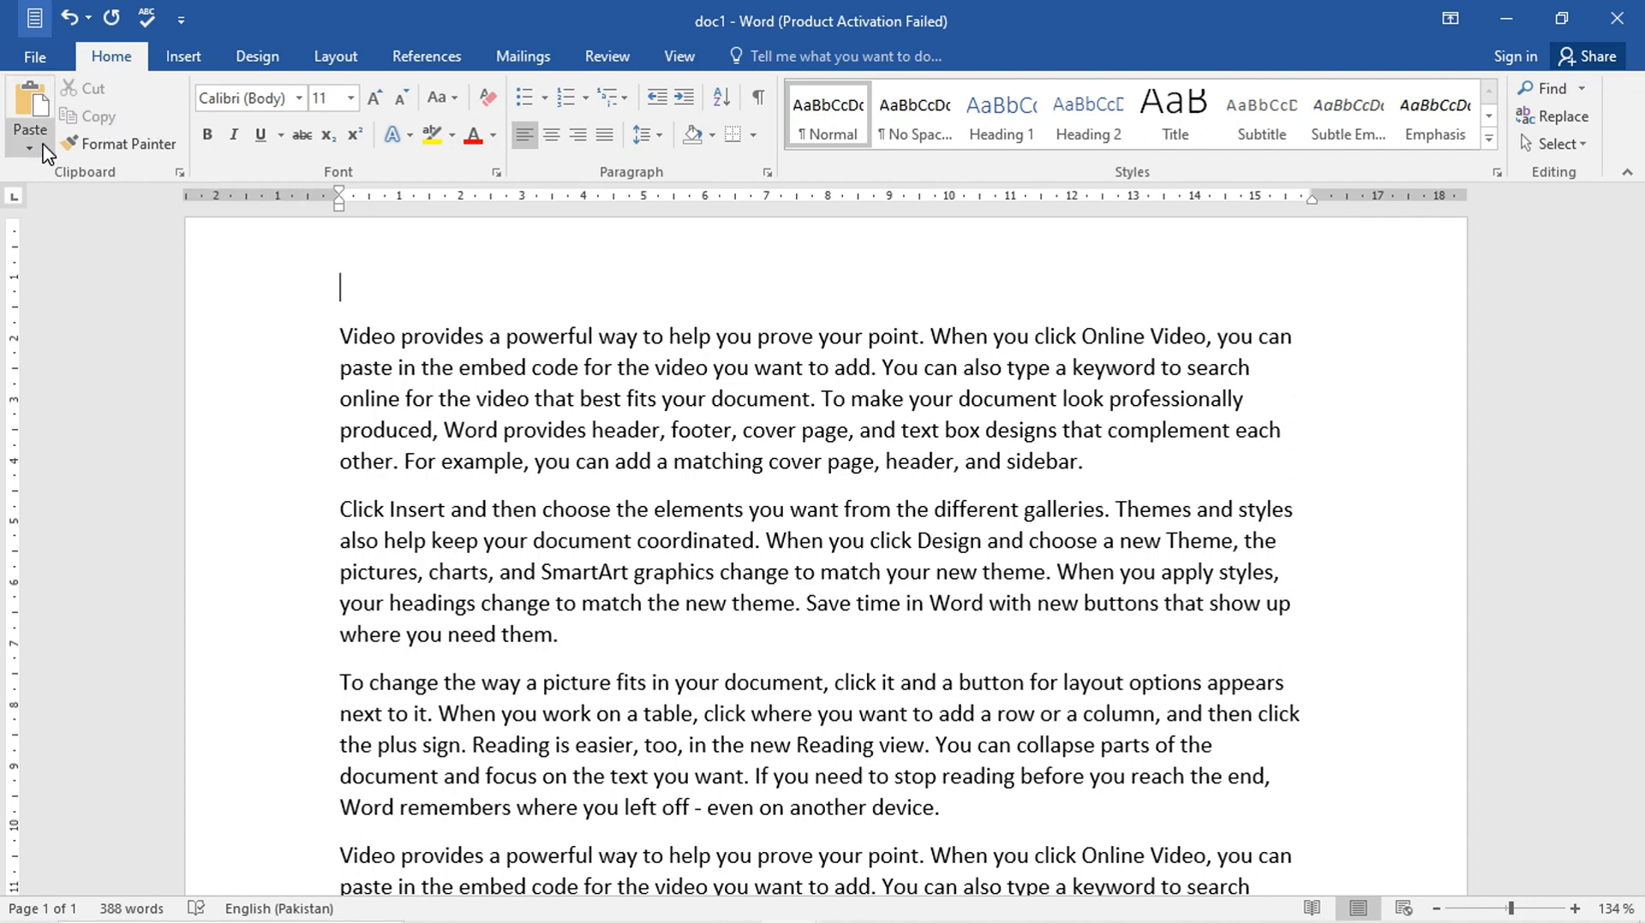
{"action": "left_click", "coordinate": [29, 103]}
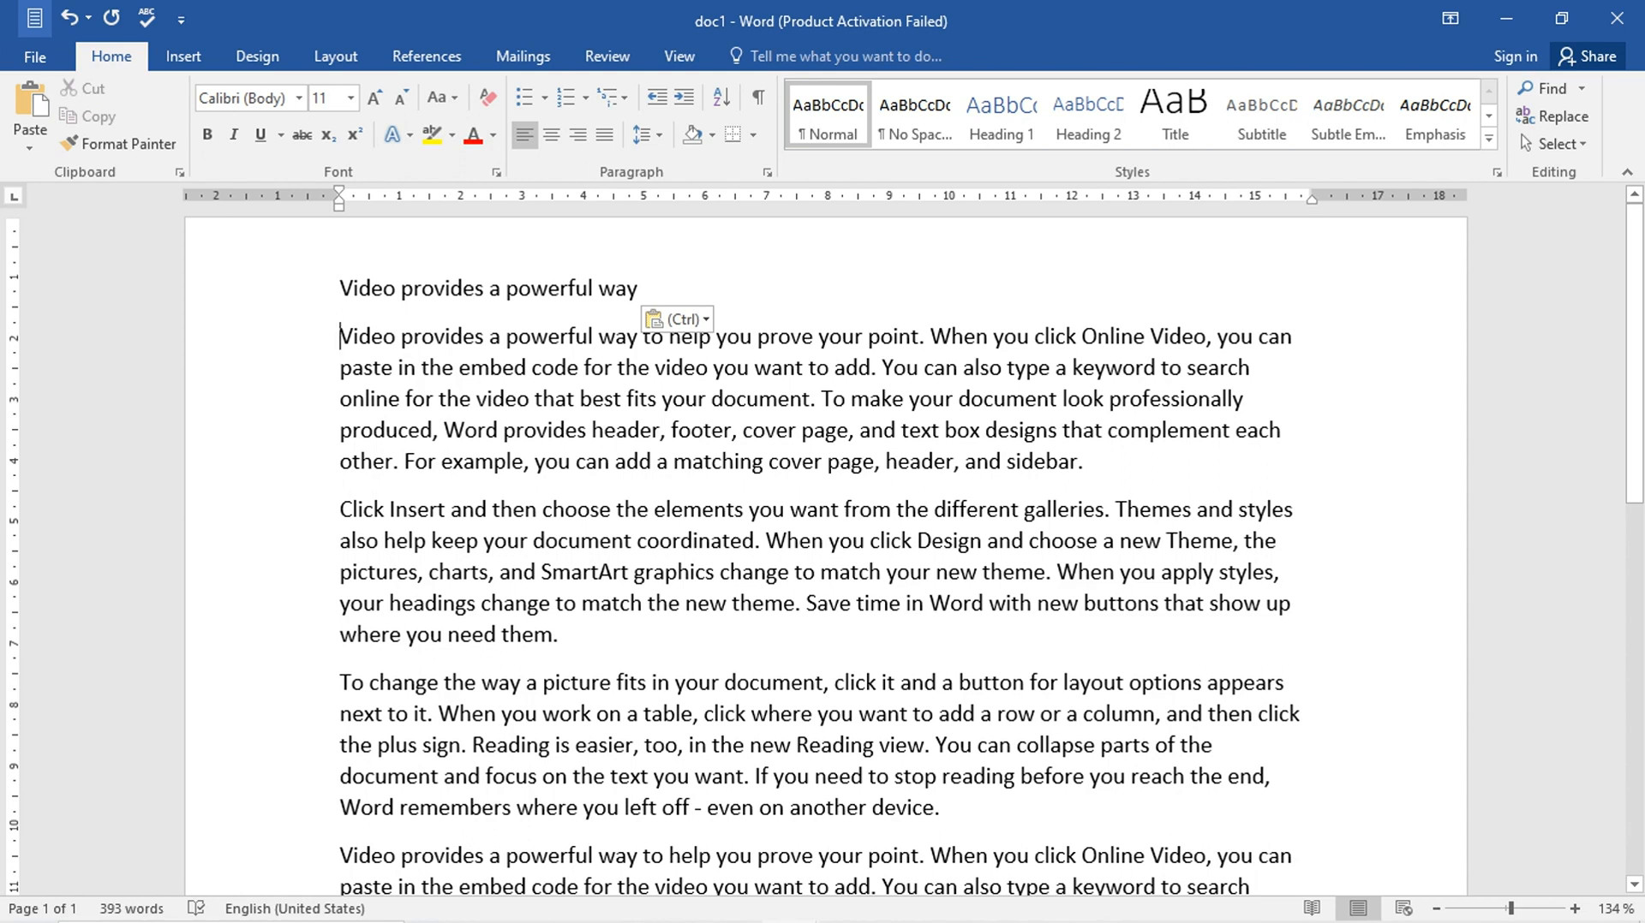
- Delete the pasted line "Video provides a powerful way" above the first paragraph
{"action": "left_click_drag", "start_coordinate": [340, 288], "coordinate": [642, 295]}
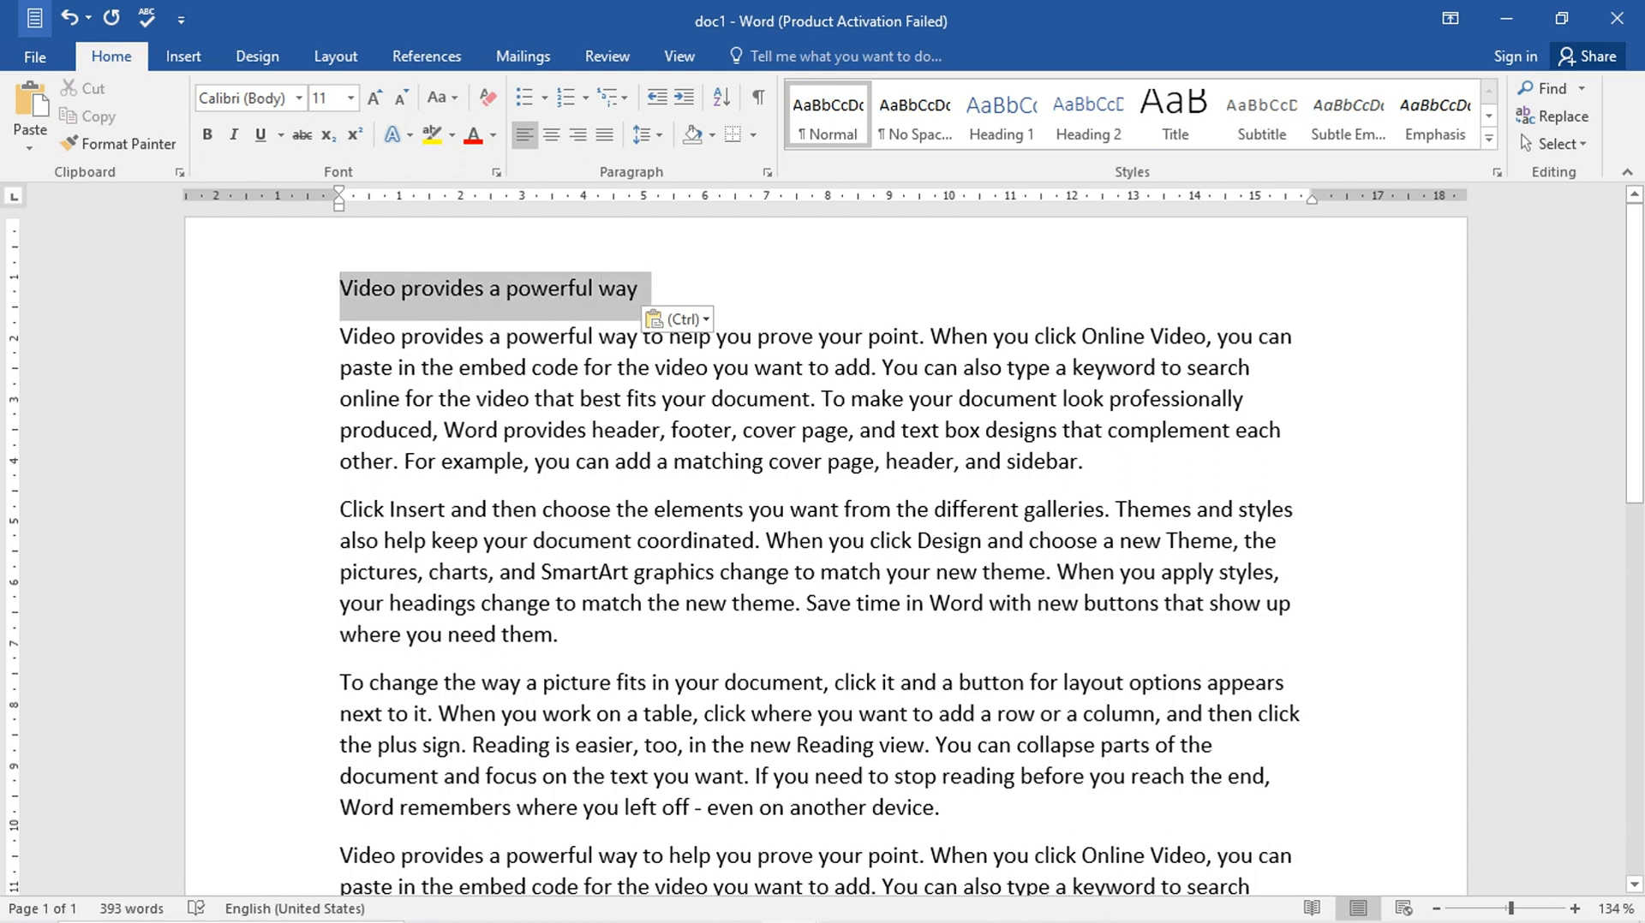
{"action": "key", "text": "Delete"}
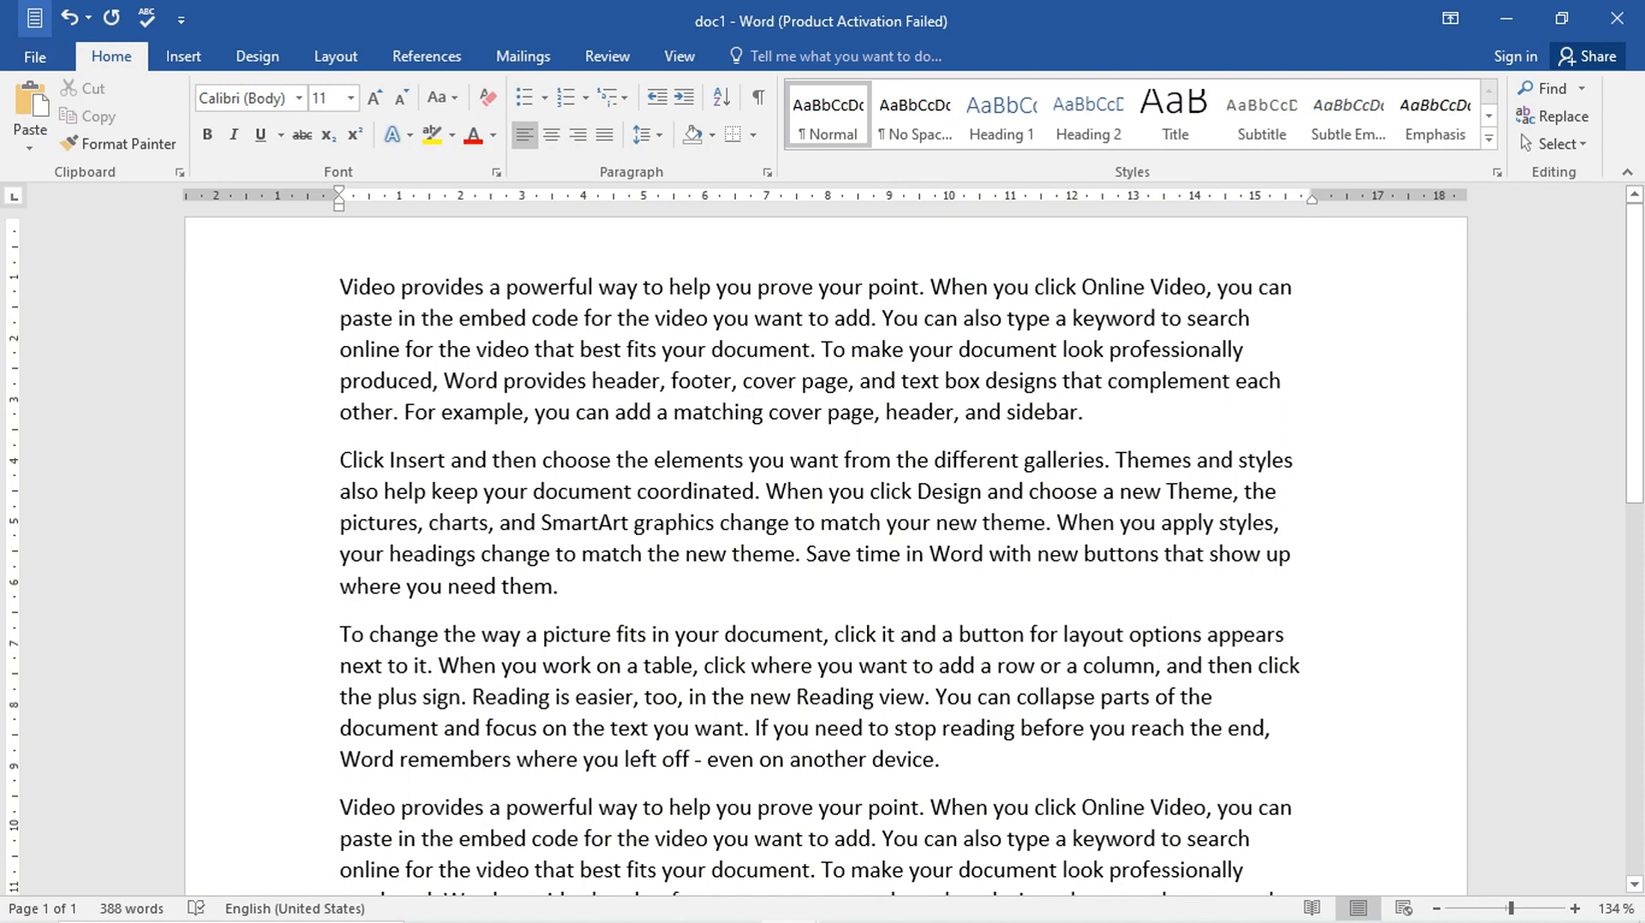
{"action": "left_click_drag", "start_coordinate": [340, 287], "coordinate": [506, 319]}
{"action": "left_click", "coordinate": [505, 319]}
- Copy "video" from the second line and paste it before "Click Insert", after "To" in the third paragraph, and before "prove" in the first line
{"action": "left_click_drag", "start_coordinate": [714, 318], "coordinate": [656, 318]}
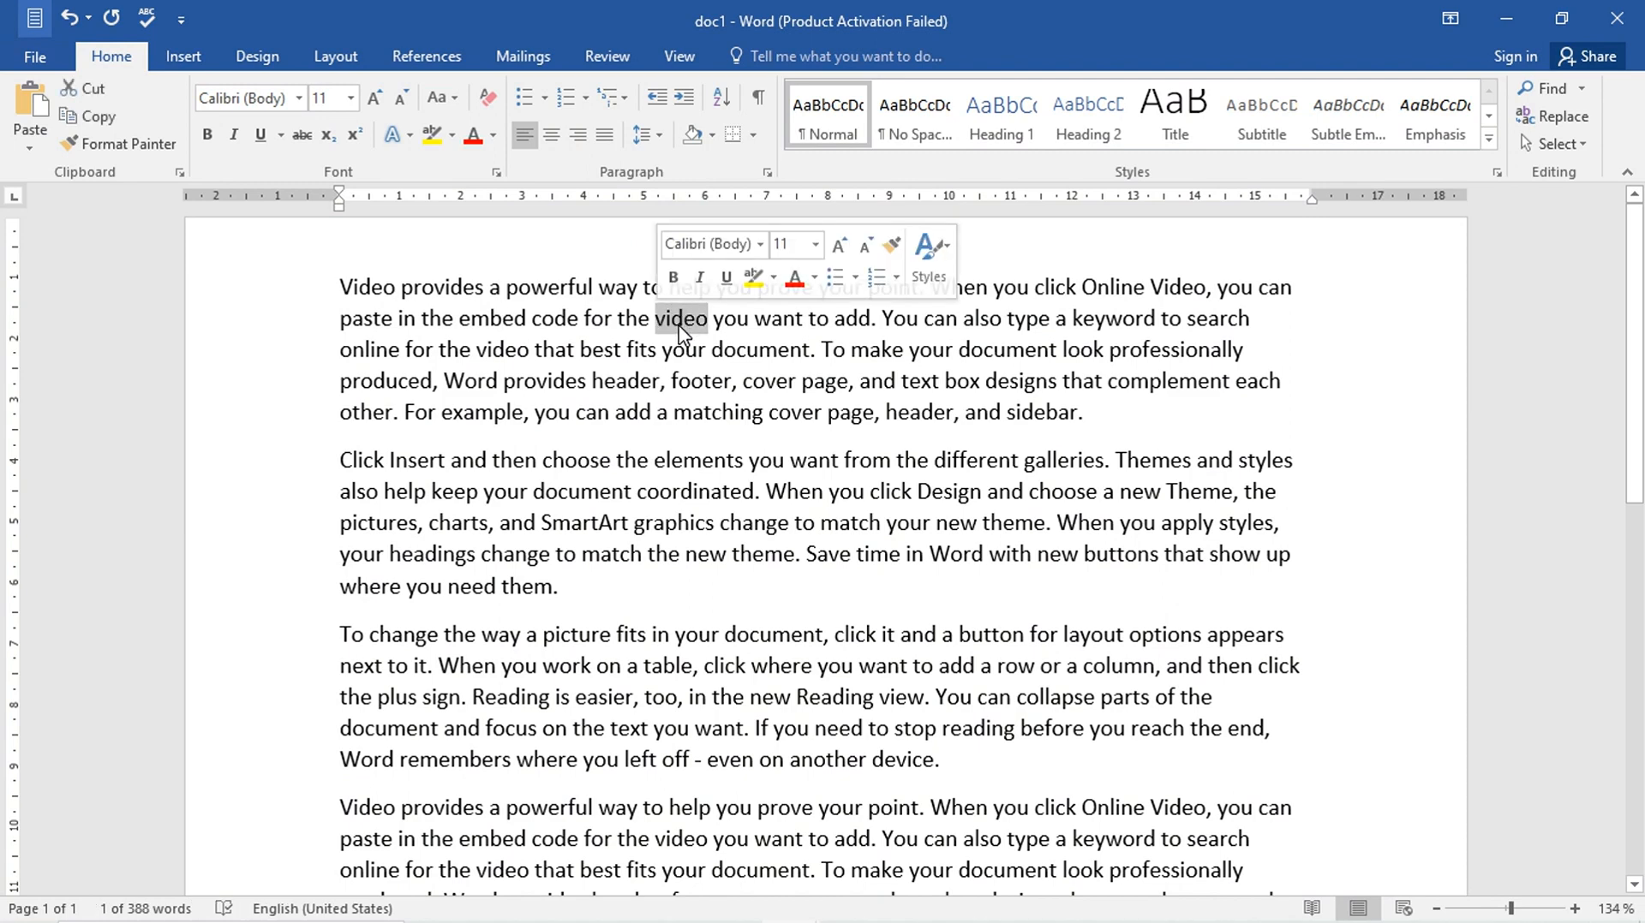
{"action": "left_click", "coordinate": [100, 126]}
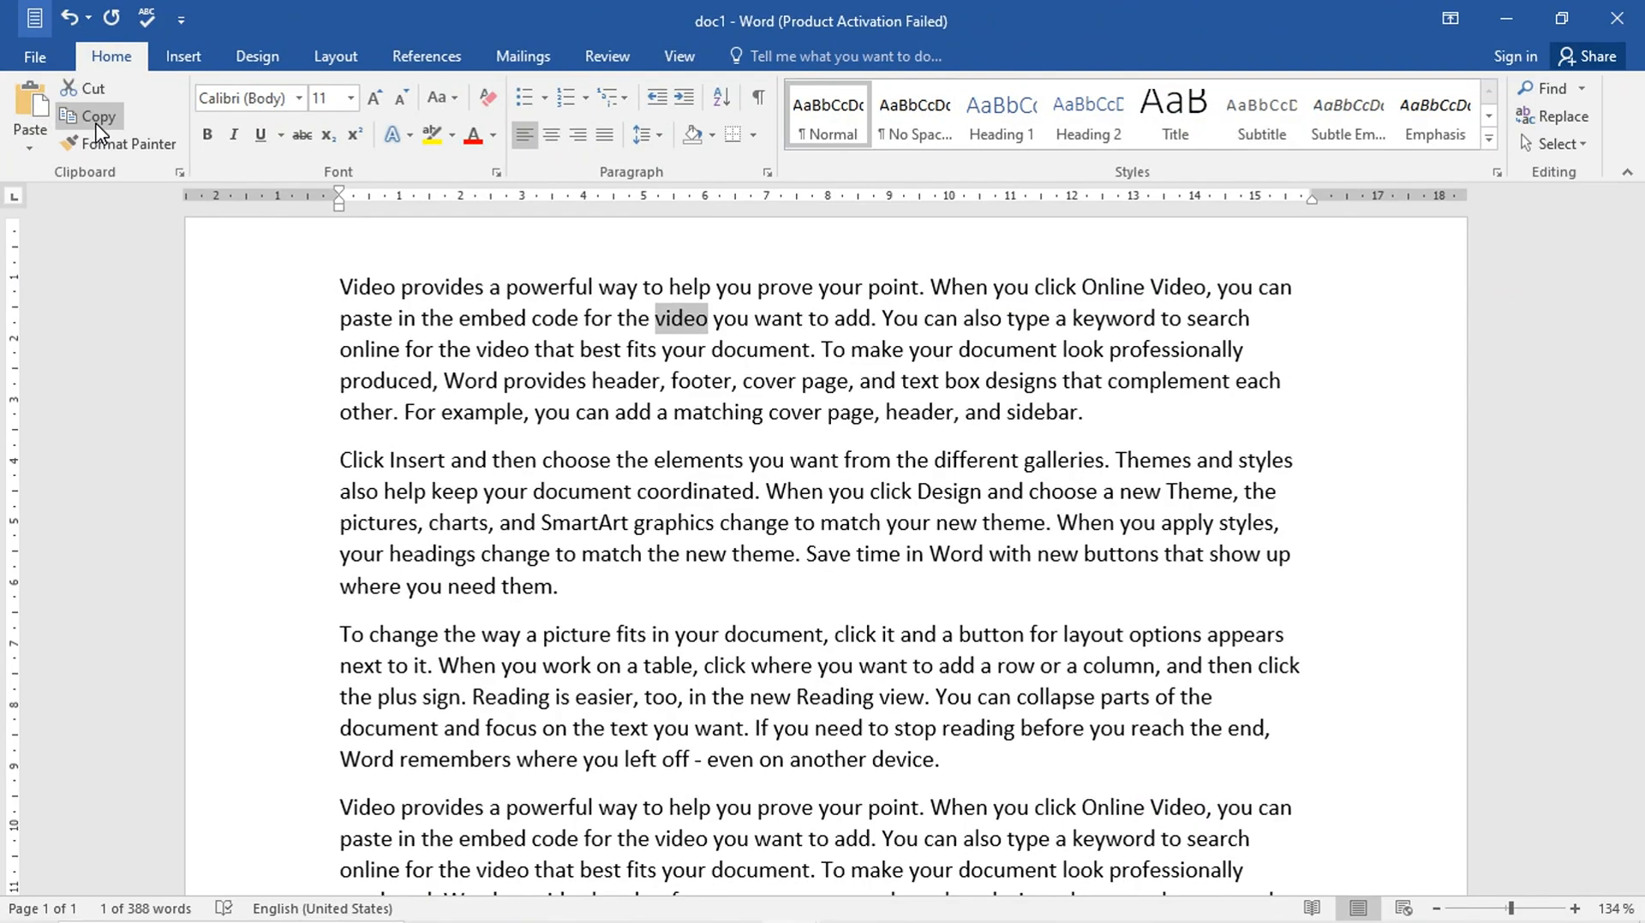
{"action": "left_click", "coordinate": [579, 797]}
{"action": "key", "text": "ctrl+v"}
{"action": "left_click", "coordinate": [366, 633]}
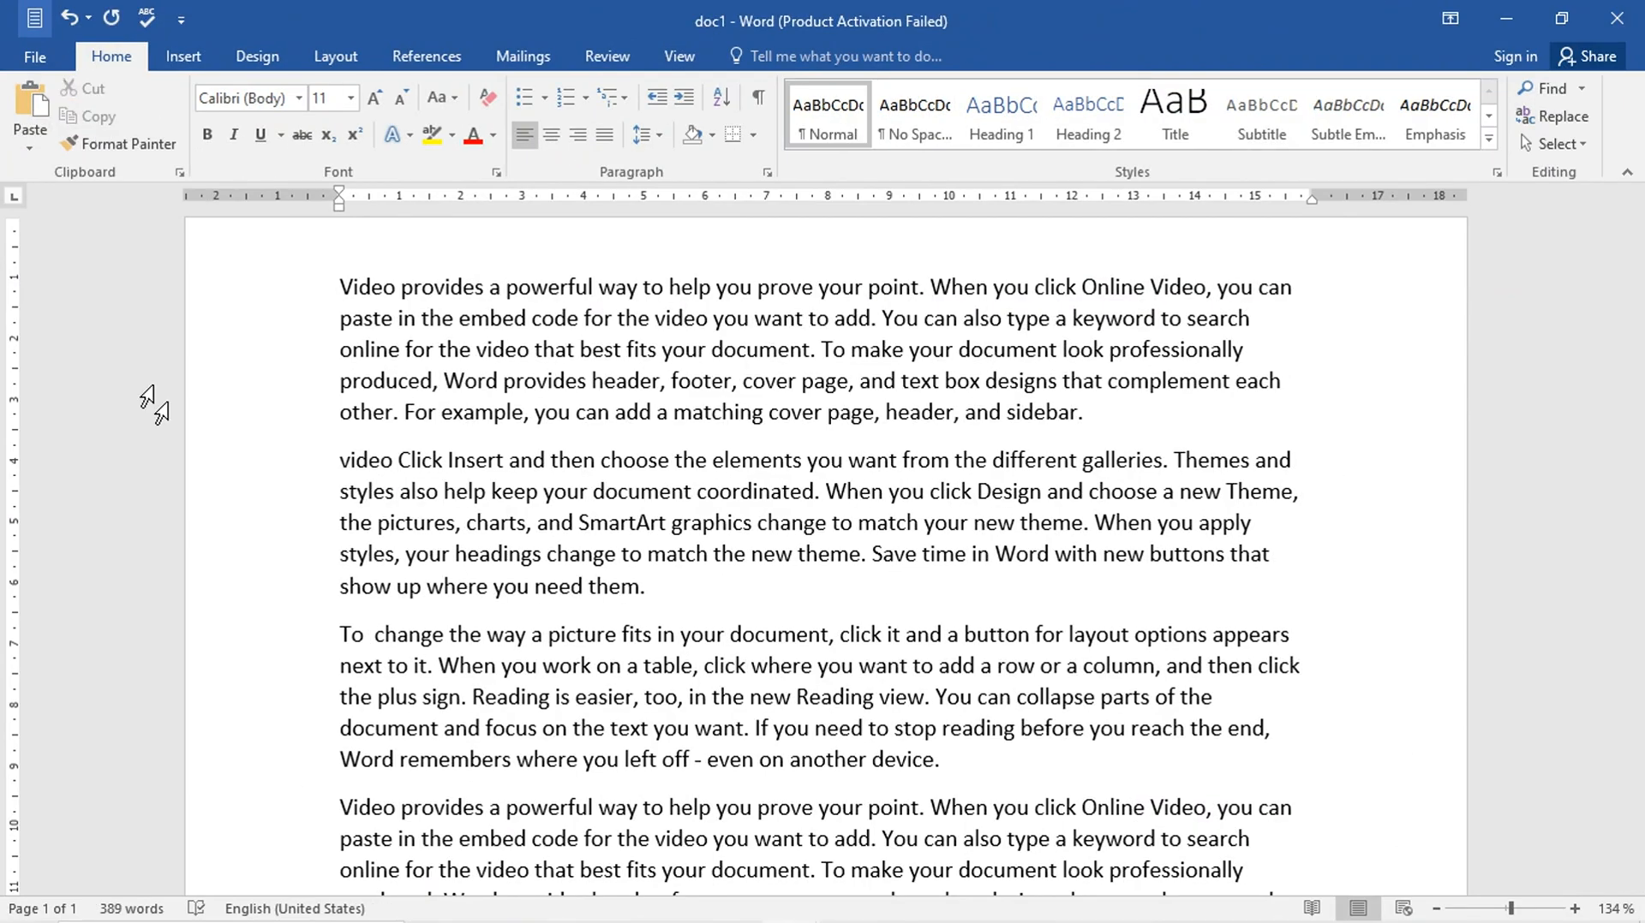
{"action": "left_click", "coordinate": [30, 105]}
{"action": "left_click", "coordinate": [758, 288]}
{"action": "left_click", "coordinate": [30, 104]}
{"action": "left_click_drag", "start_coordinate": [810, 289], "coordinate": [759, 291]}
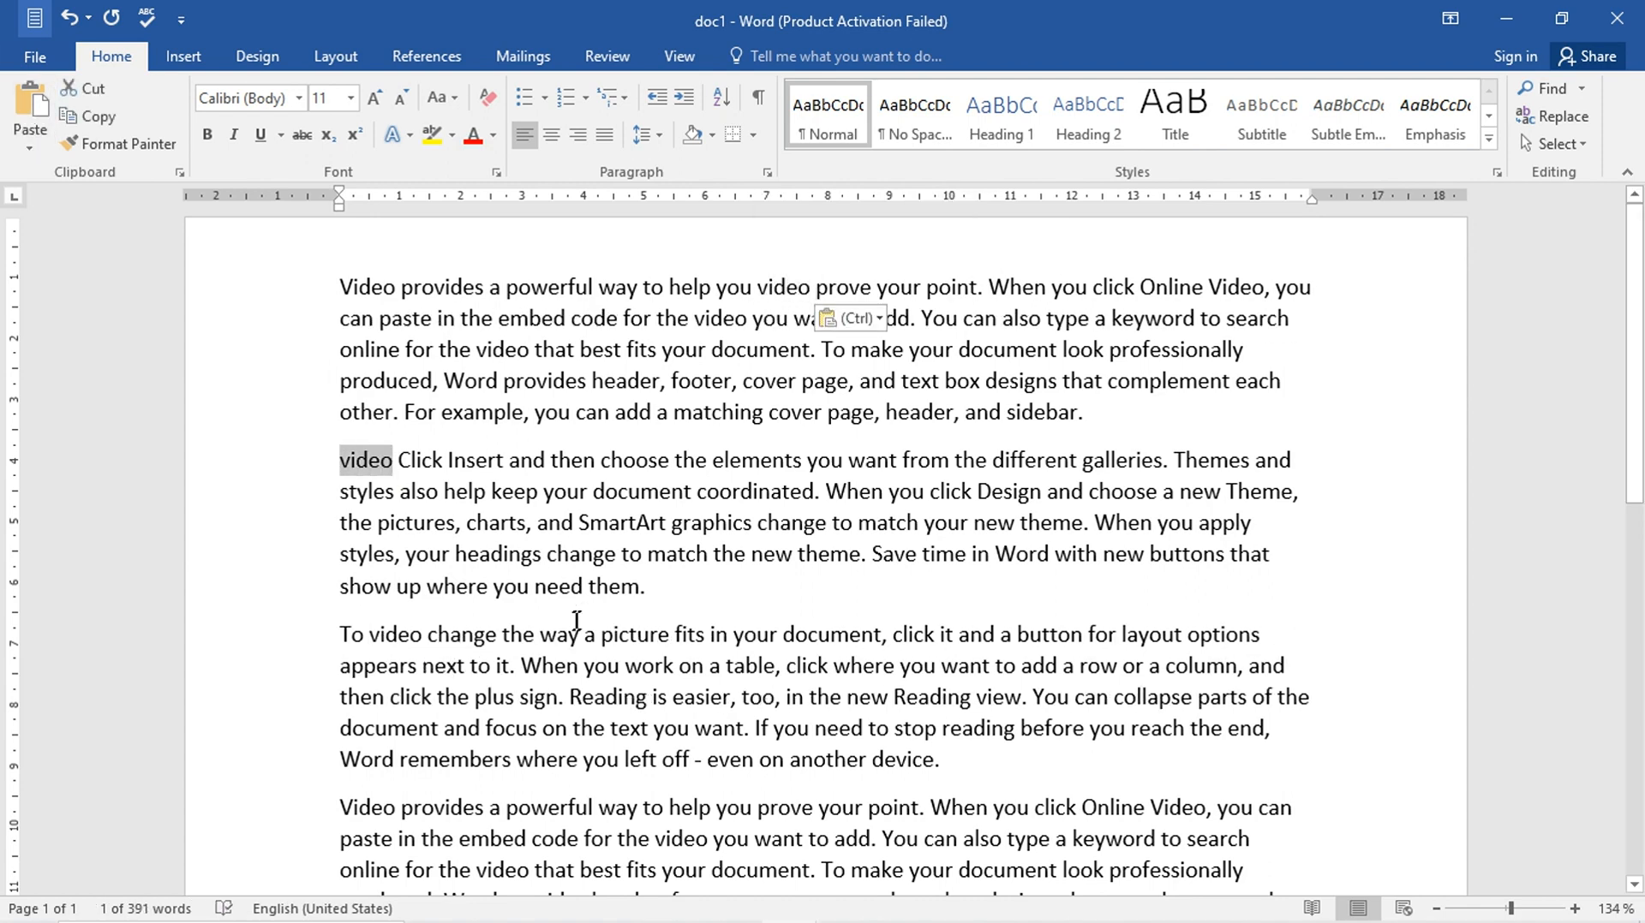
- Change the font color of the first paragraph's last line, starting with "other. For example", to red
{"action": "left_click", "coordinate": [275, 412]}
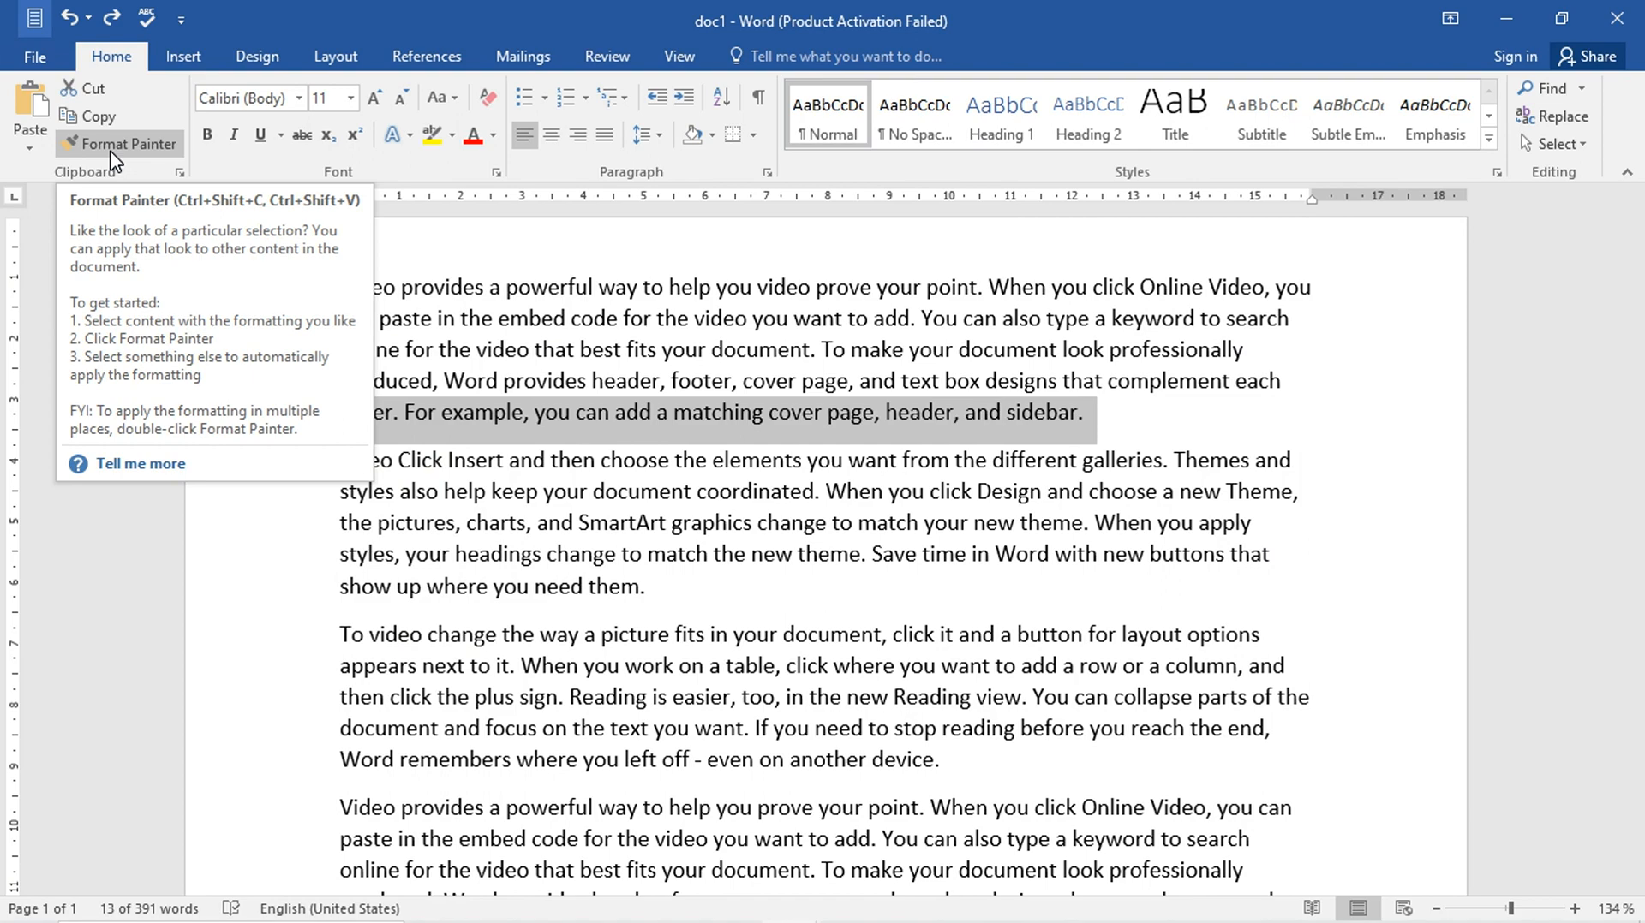
{"action": "left_click", "coordinate": [109, 146]}
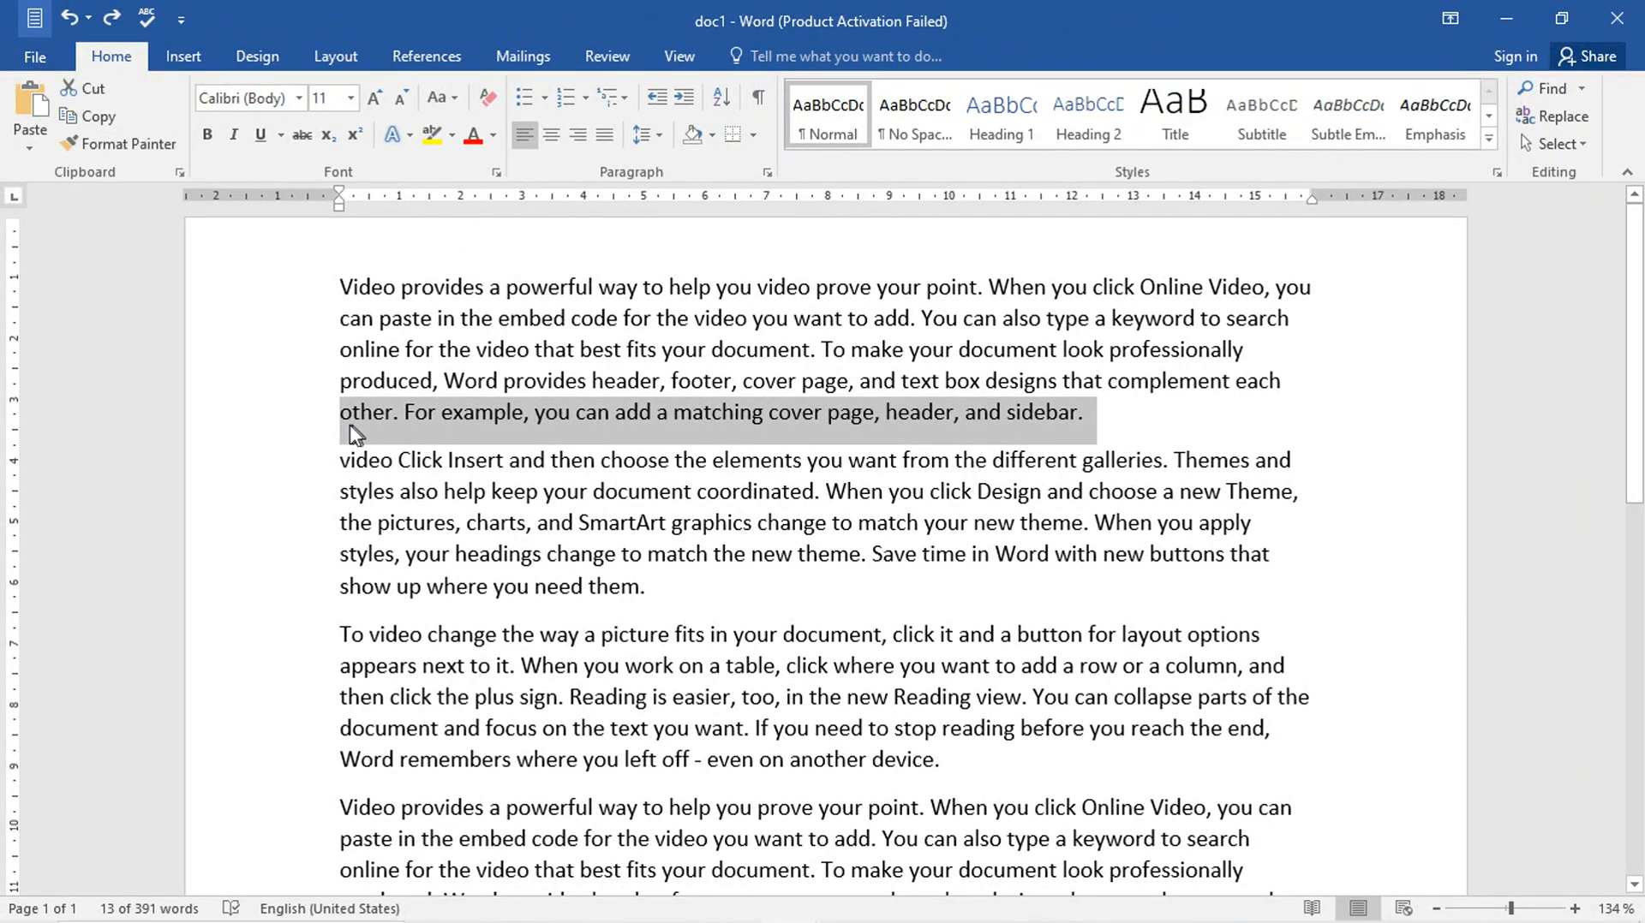
{"action": "left_click", "coordinate": [473, 135]}
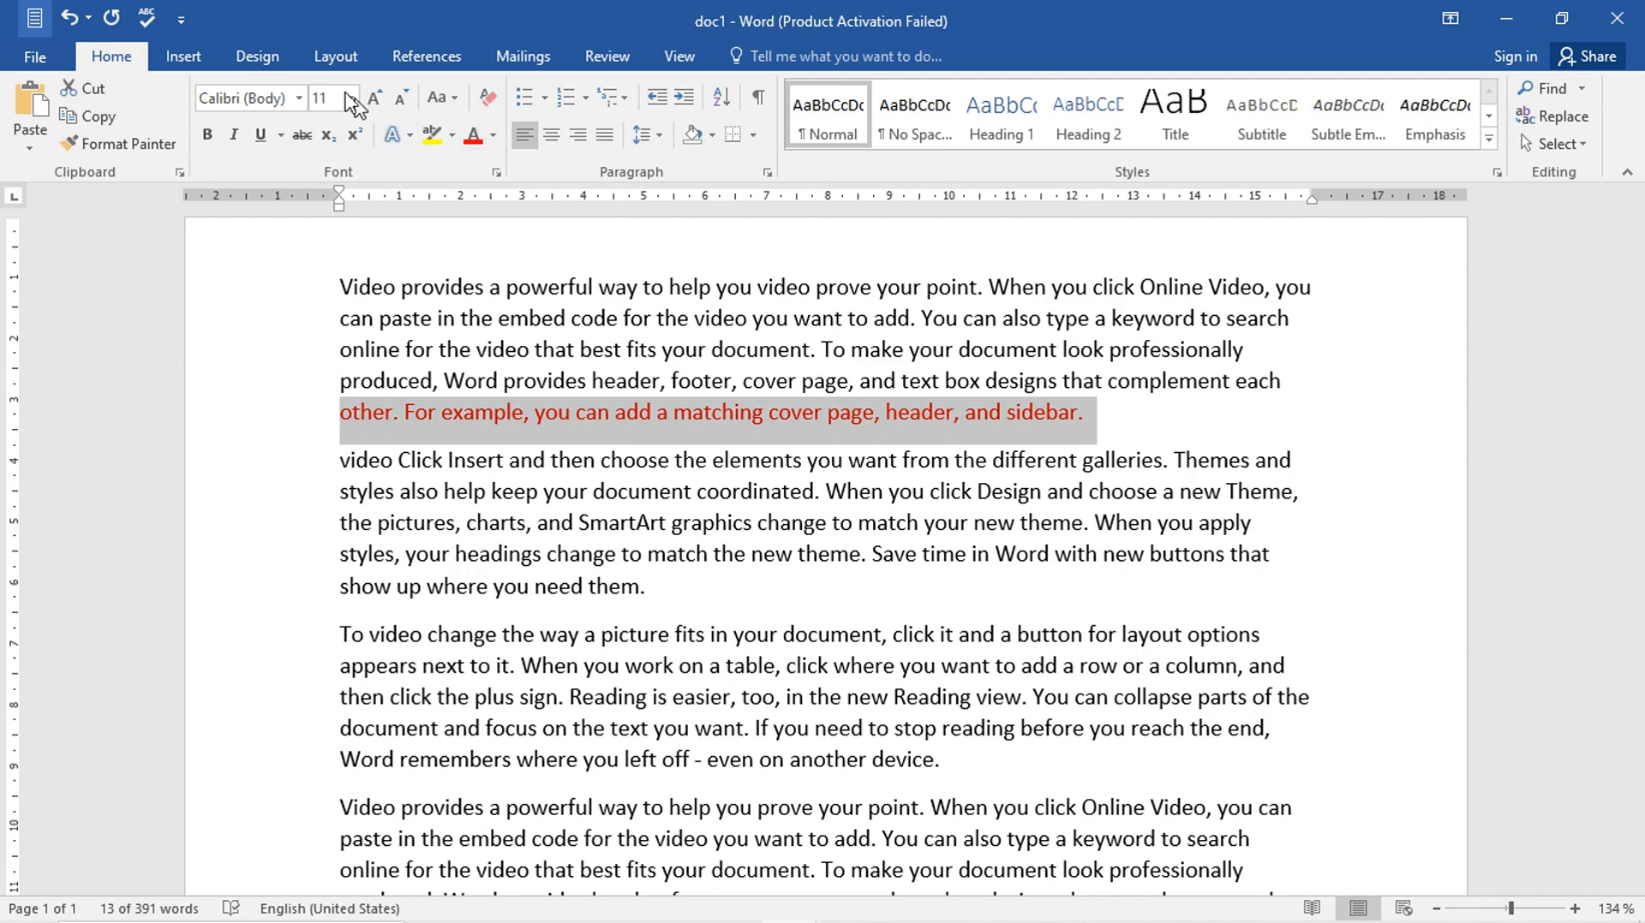
- Enlarge the red text at the end of the first paragraph to font size 20
{"action": "left_click", "coordinate": [376, 100]}
{"action": "left_click", "coordinate": [375, 99]}
{"action": "left_click", "coordinate": [375, 99]}
{"action": "left_click", "coordinate": [375, 99]}
{"action": "left_click", "coordinate": [375, 99]}
{"action": "left_click", "coordinate": [376, 100]}
{"action": "left_click", "coordinate": [375, 99]}
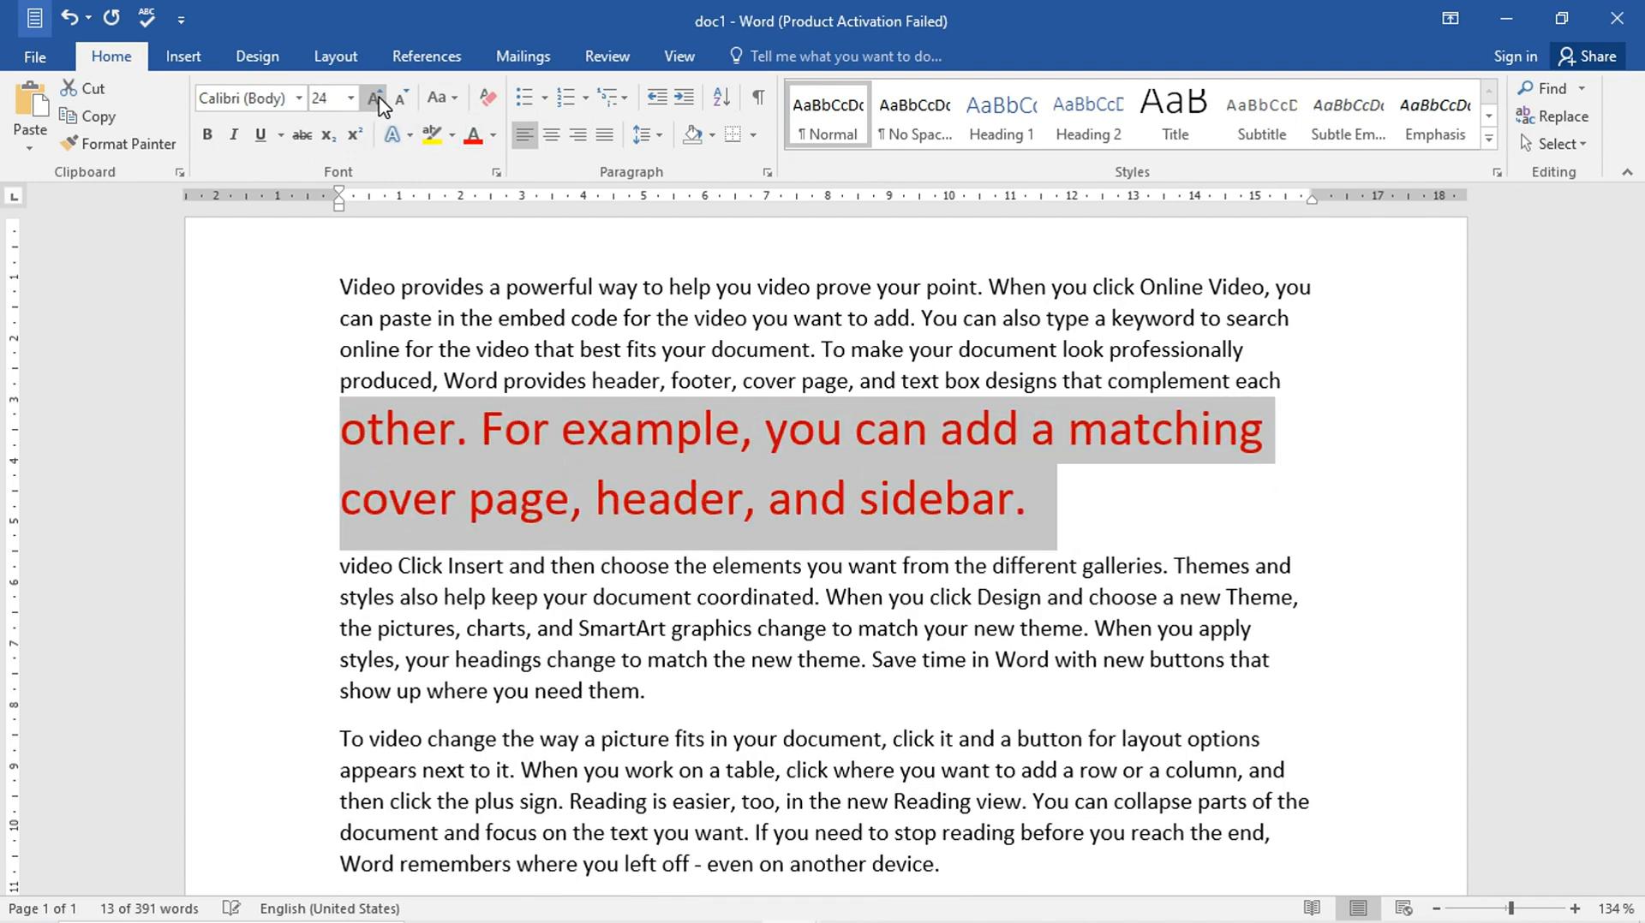
{"action": "left_click", "coordinate": [401, 99]}
{"action": "left_click", "coordinate": [401, 100]}
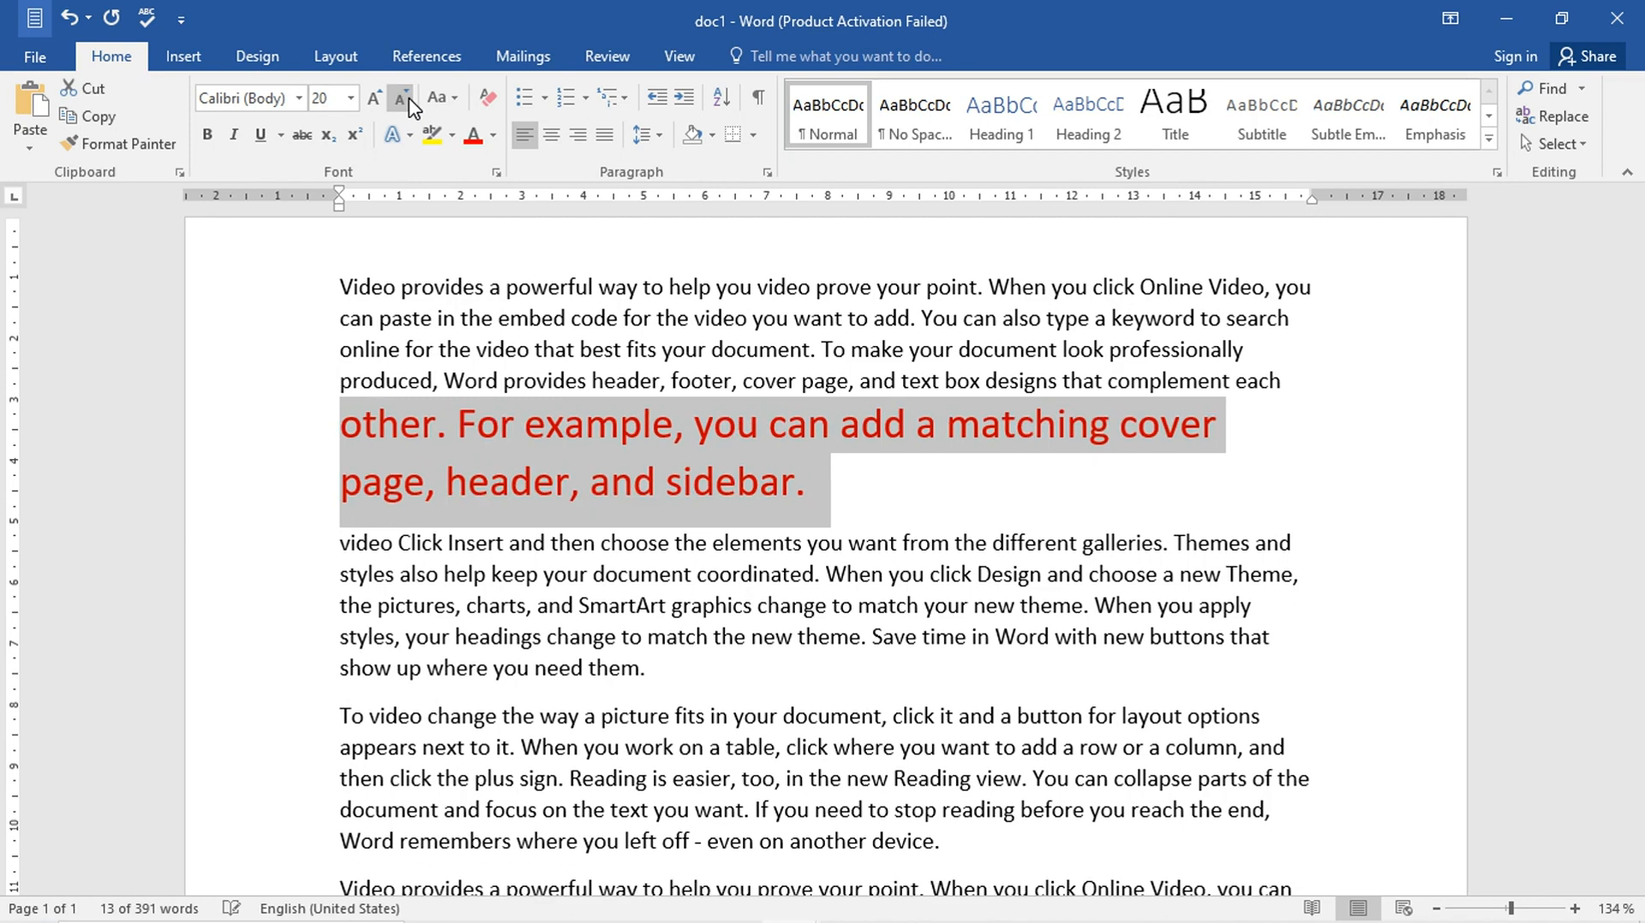
{"action": "left_click", "coordinate": [992, 543]}
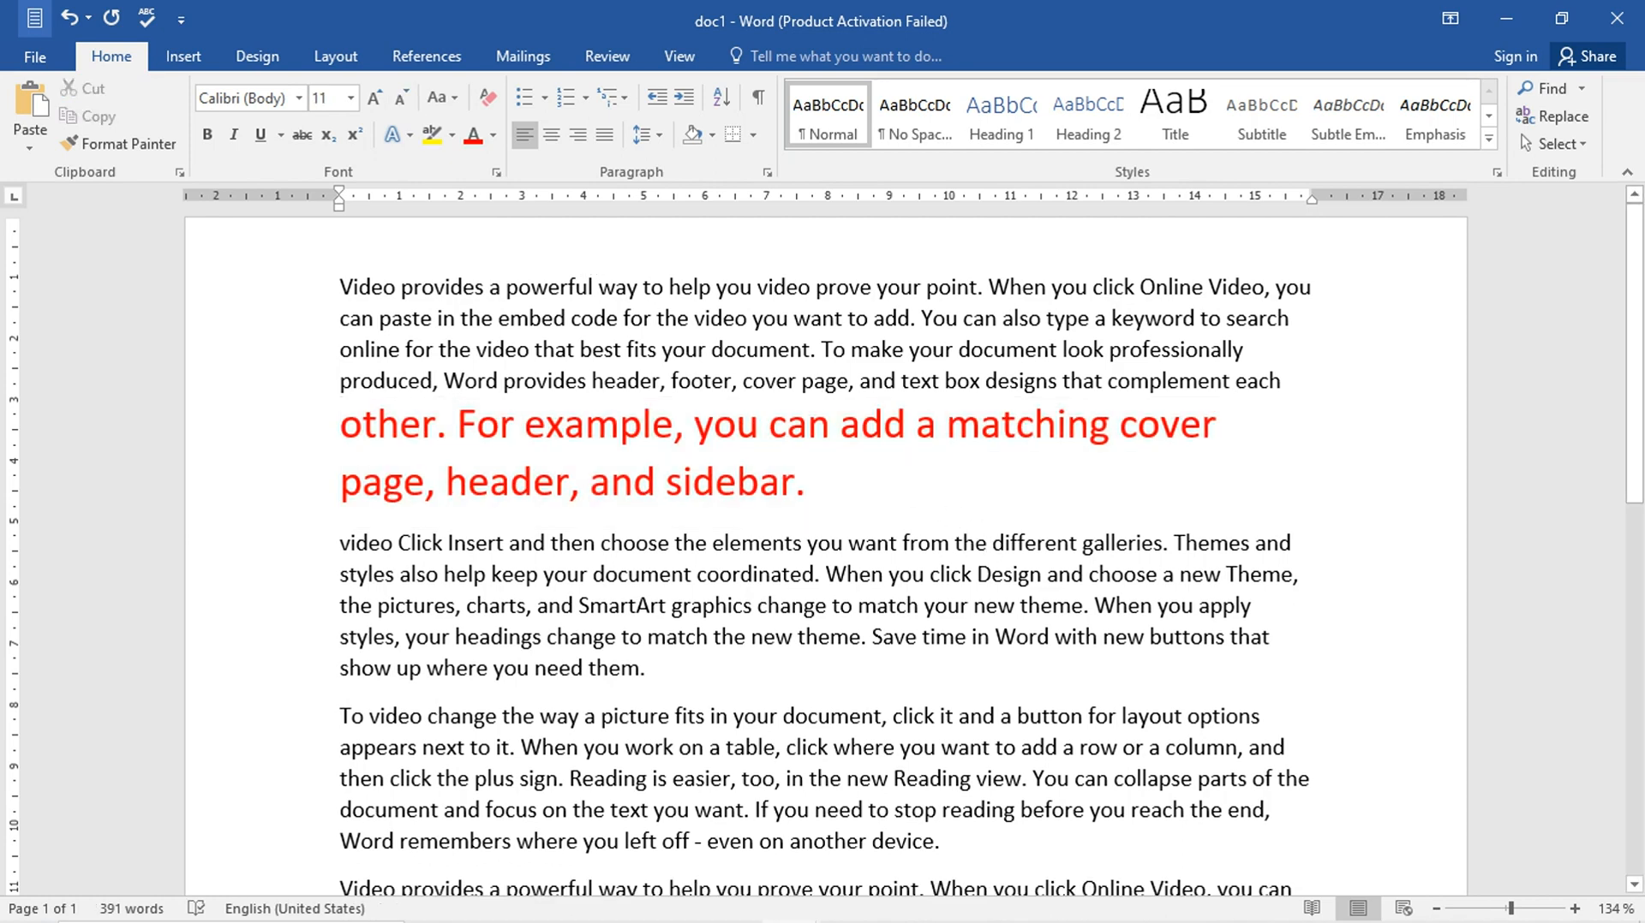
{"action": "left_click_drag", "start_coordinate": [807, 482], "coordinate": [340, 426]}
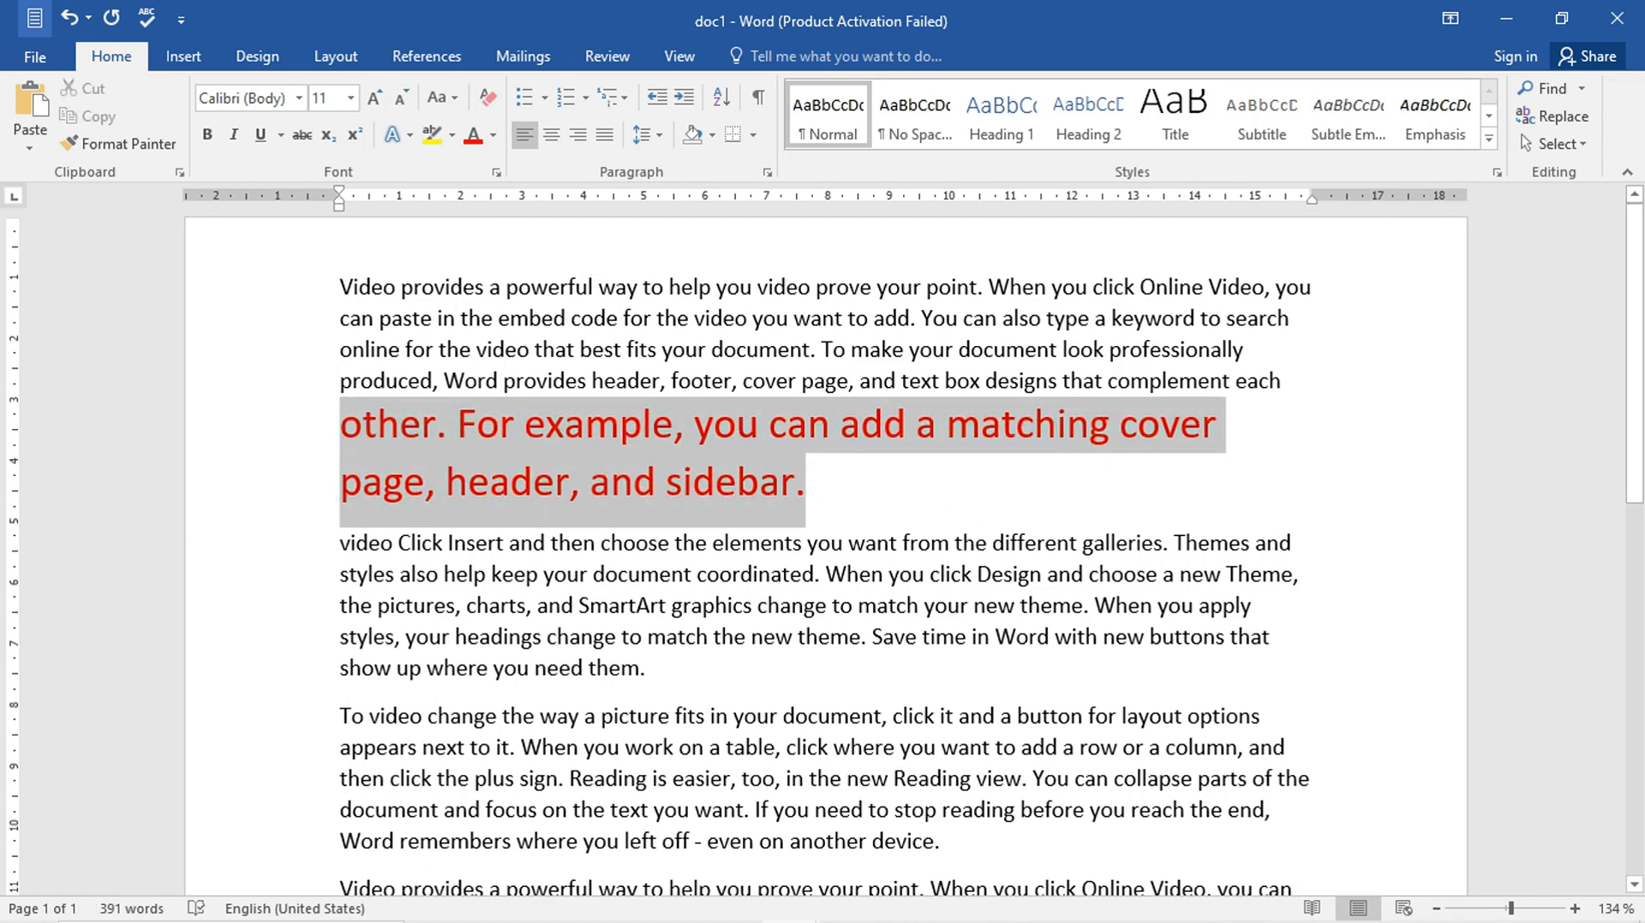
{"action": "key", "text": "Right"}
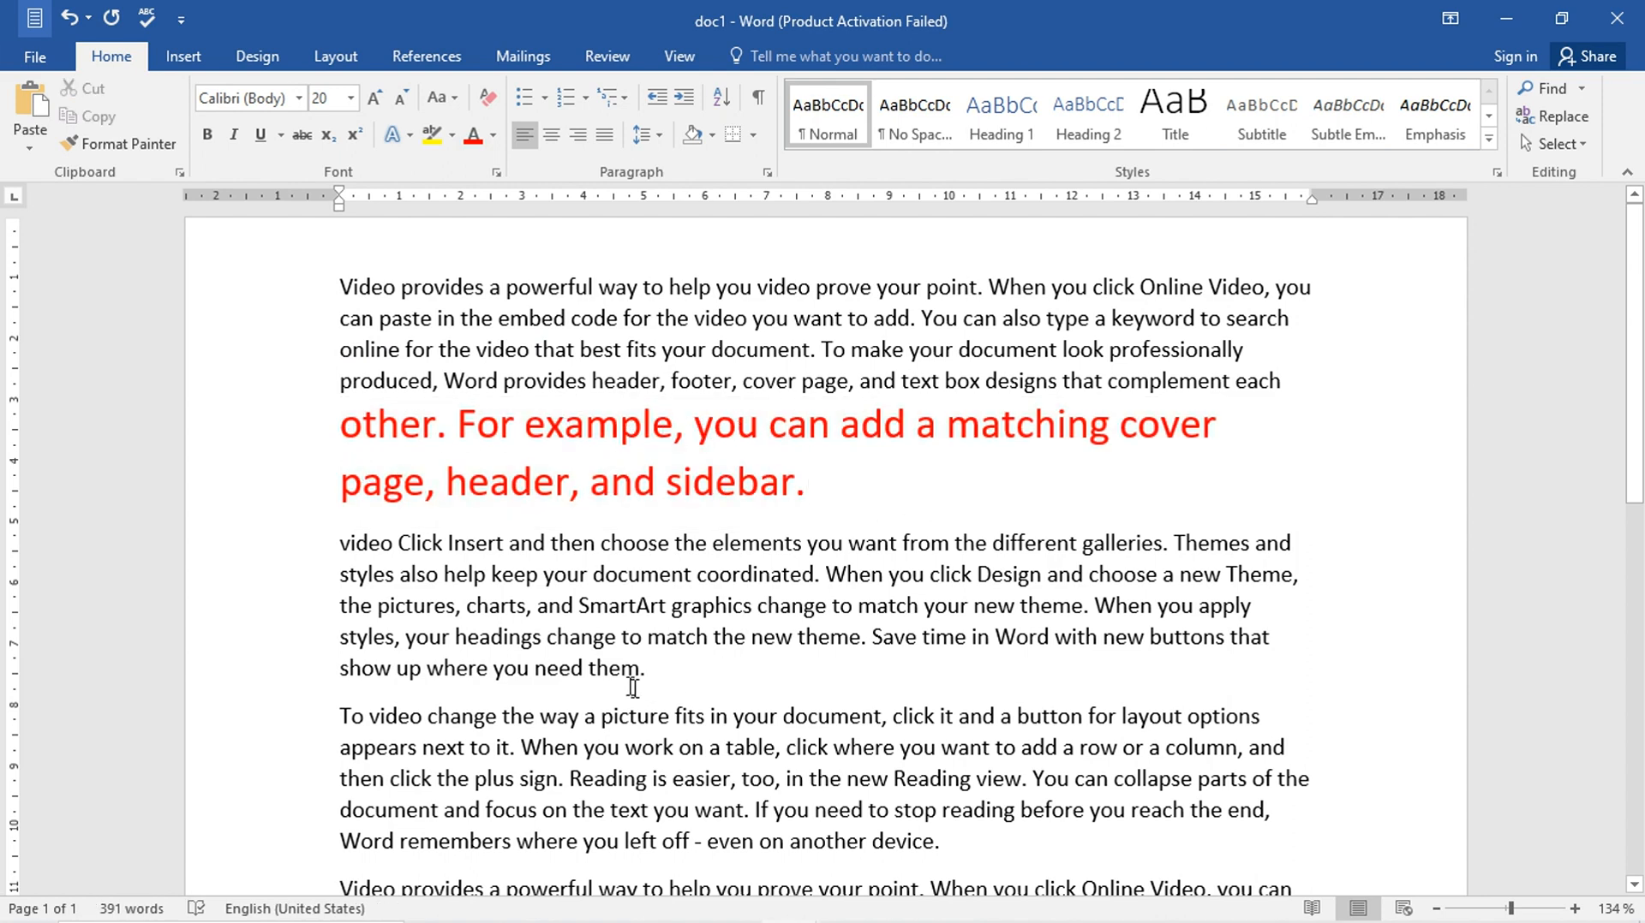
- Use Format Painter to apply the red size 20 formatting to the second paragraph's last two lines, from "styles, your headings" to "need them."
{"action": "left_click_drag", "start_coordinate": [644, 669], "coordinate": [359, 649]}
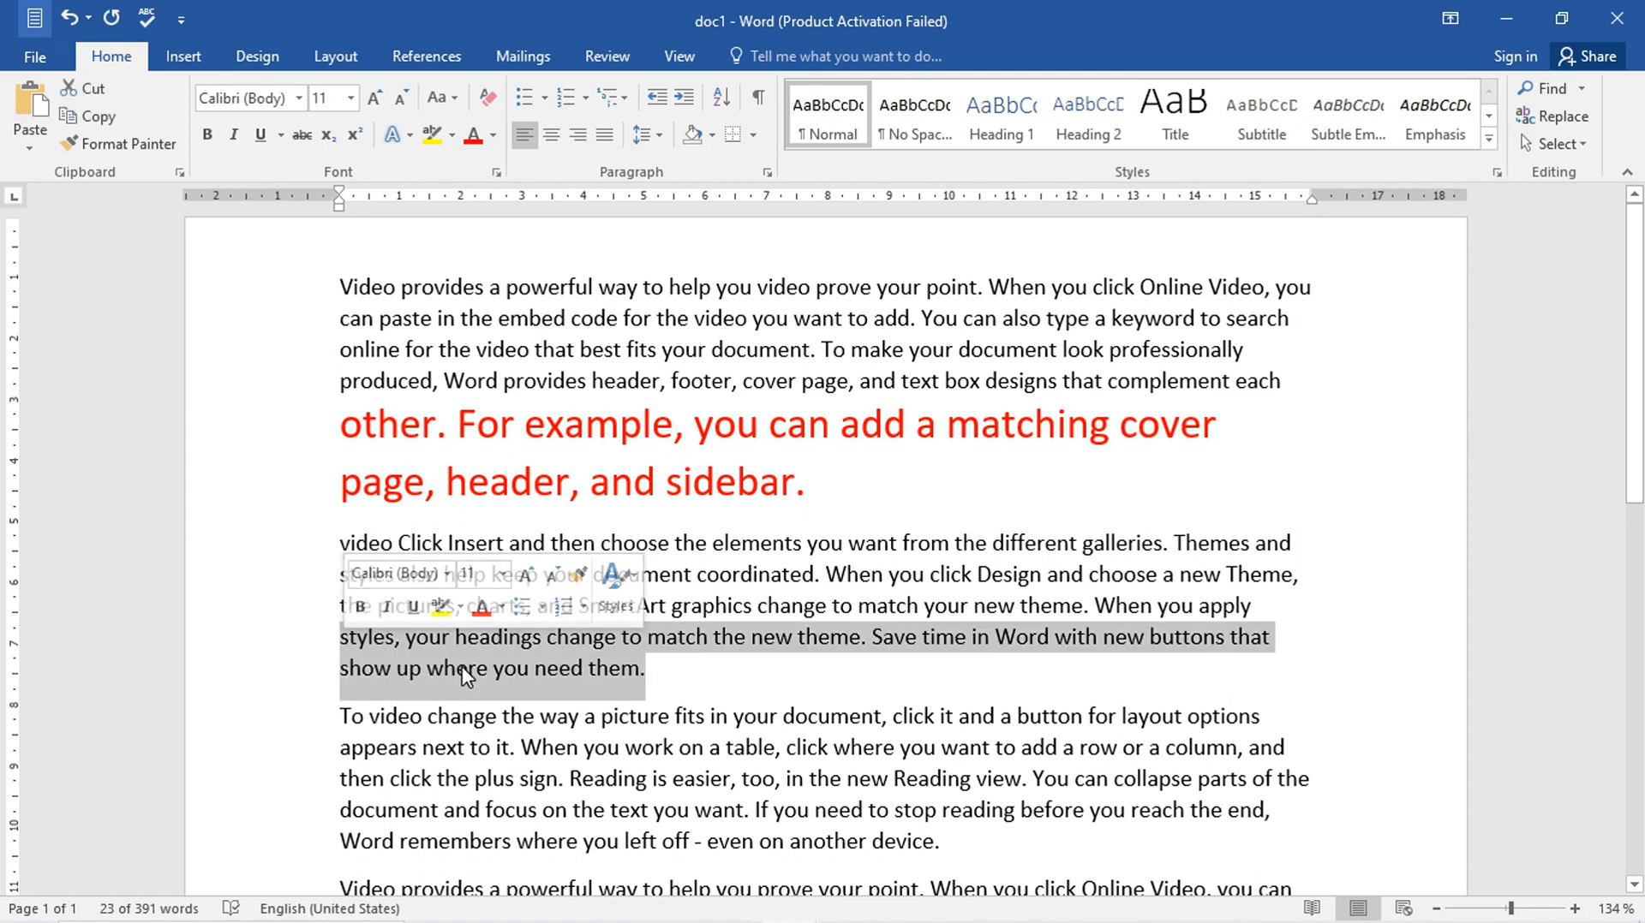
{"action": "scroll", "coordinate": [460, 666], "scroll_direction": "down", "scroll_amount": 1}
{"action": "left_click_drag", "start_coordinate": [341, 353], "coordinate": [822, 416]}
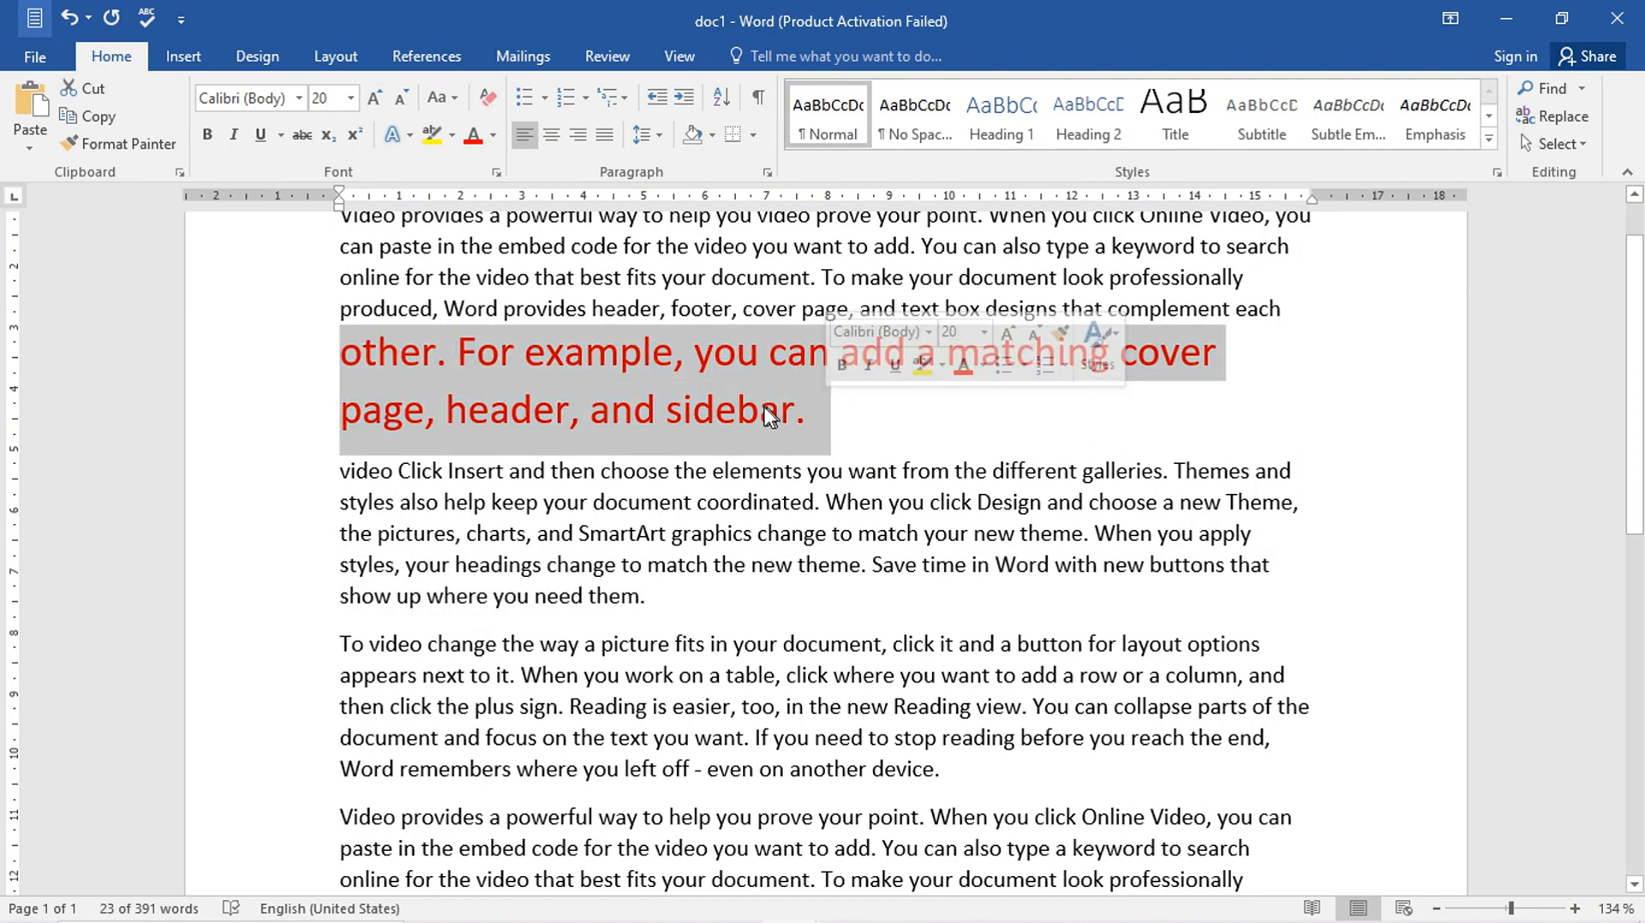
{"action": "left_click", "coordinate": [116, 147]}
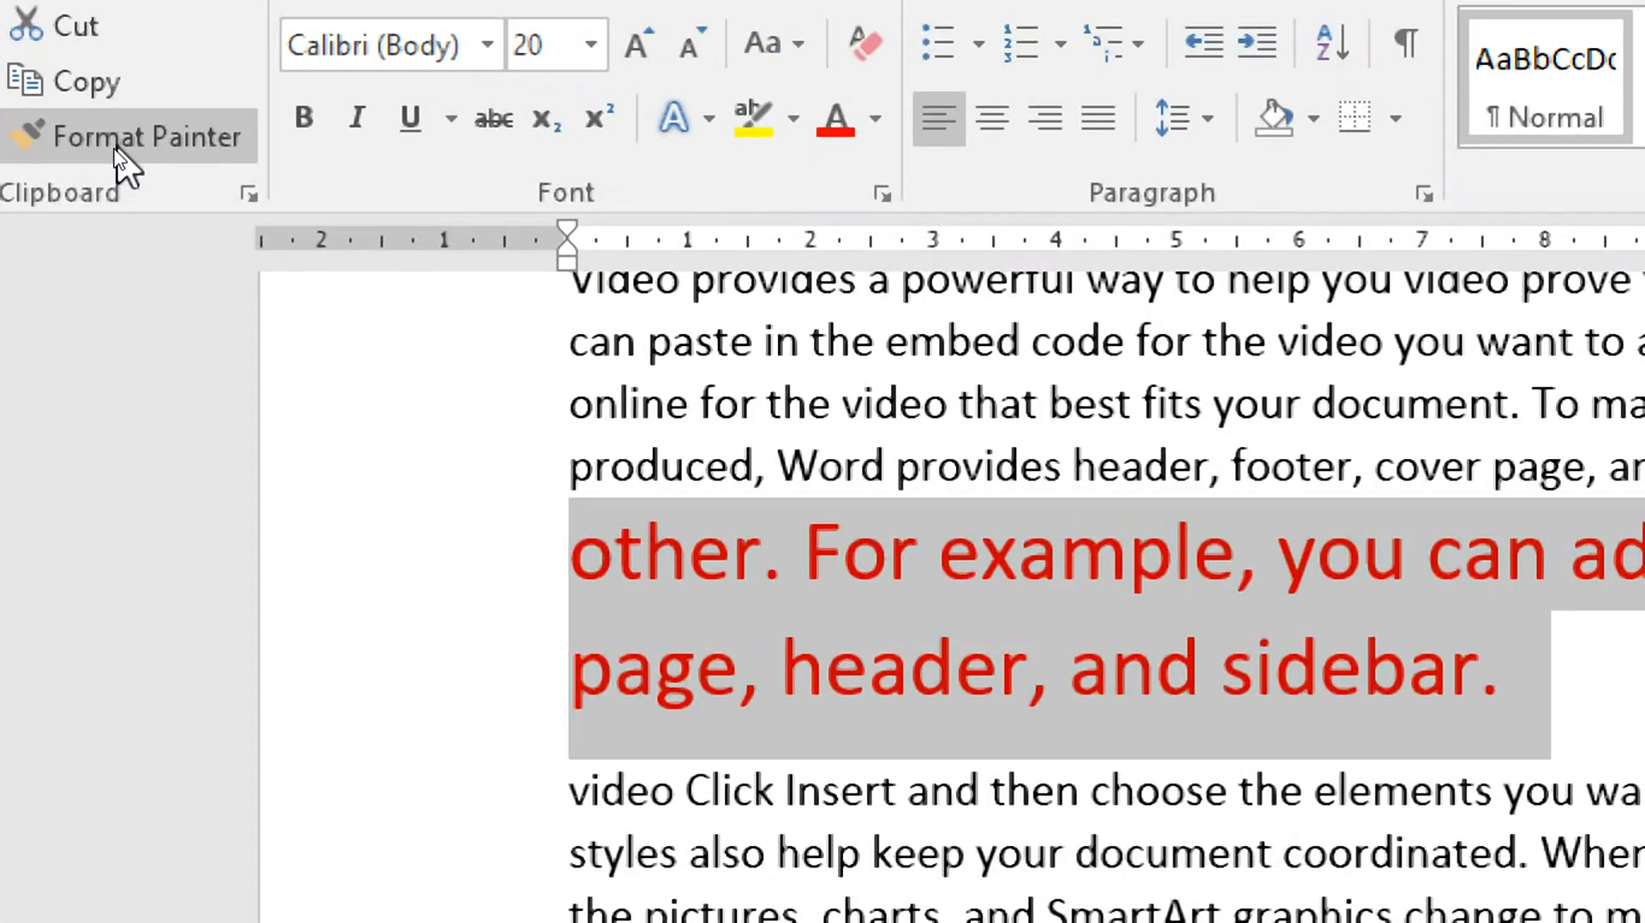
{"action": "left_click", "coordinate": [116, 148]}
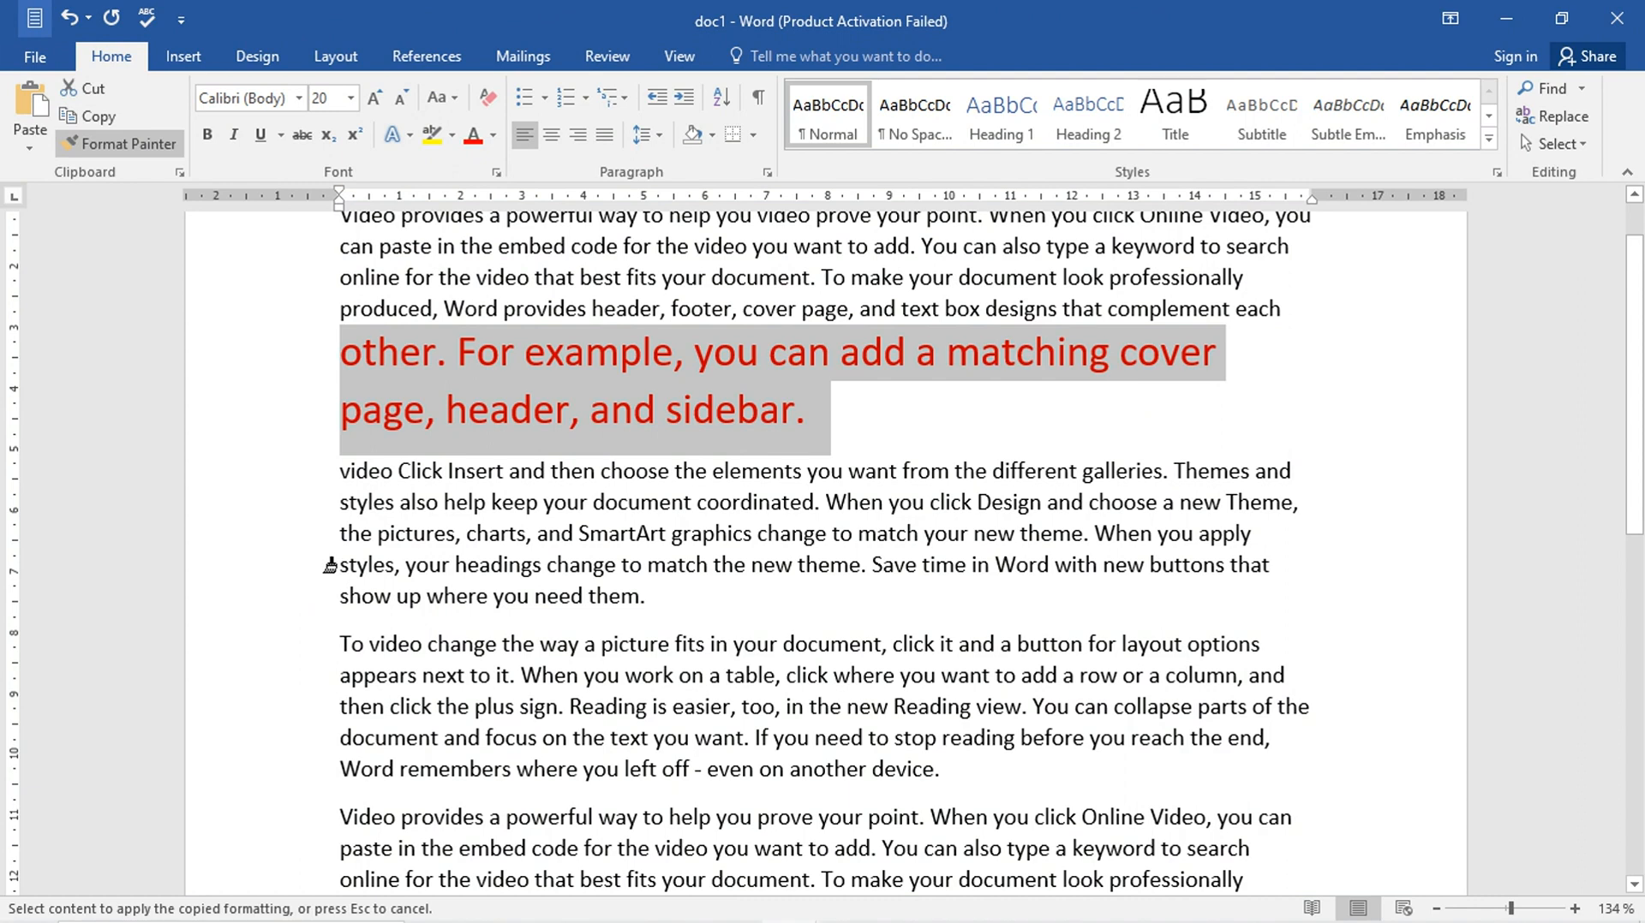
{"action": "mouse_move", "coordinate": [329, 565]}
{"action": "left_mouse_down"}
{"action": "mouse_move", "coordinate": [618, 572]}
{"action": "mouse_move", "coordinate": [643, 602]}
{"action": "left_mouse_up"}
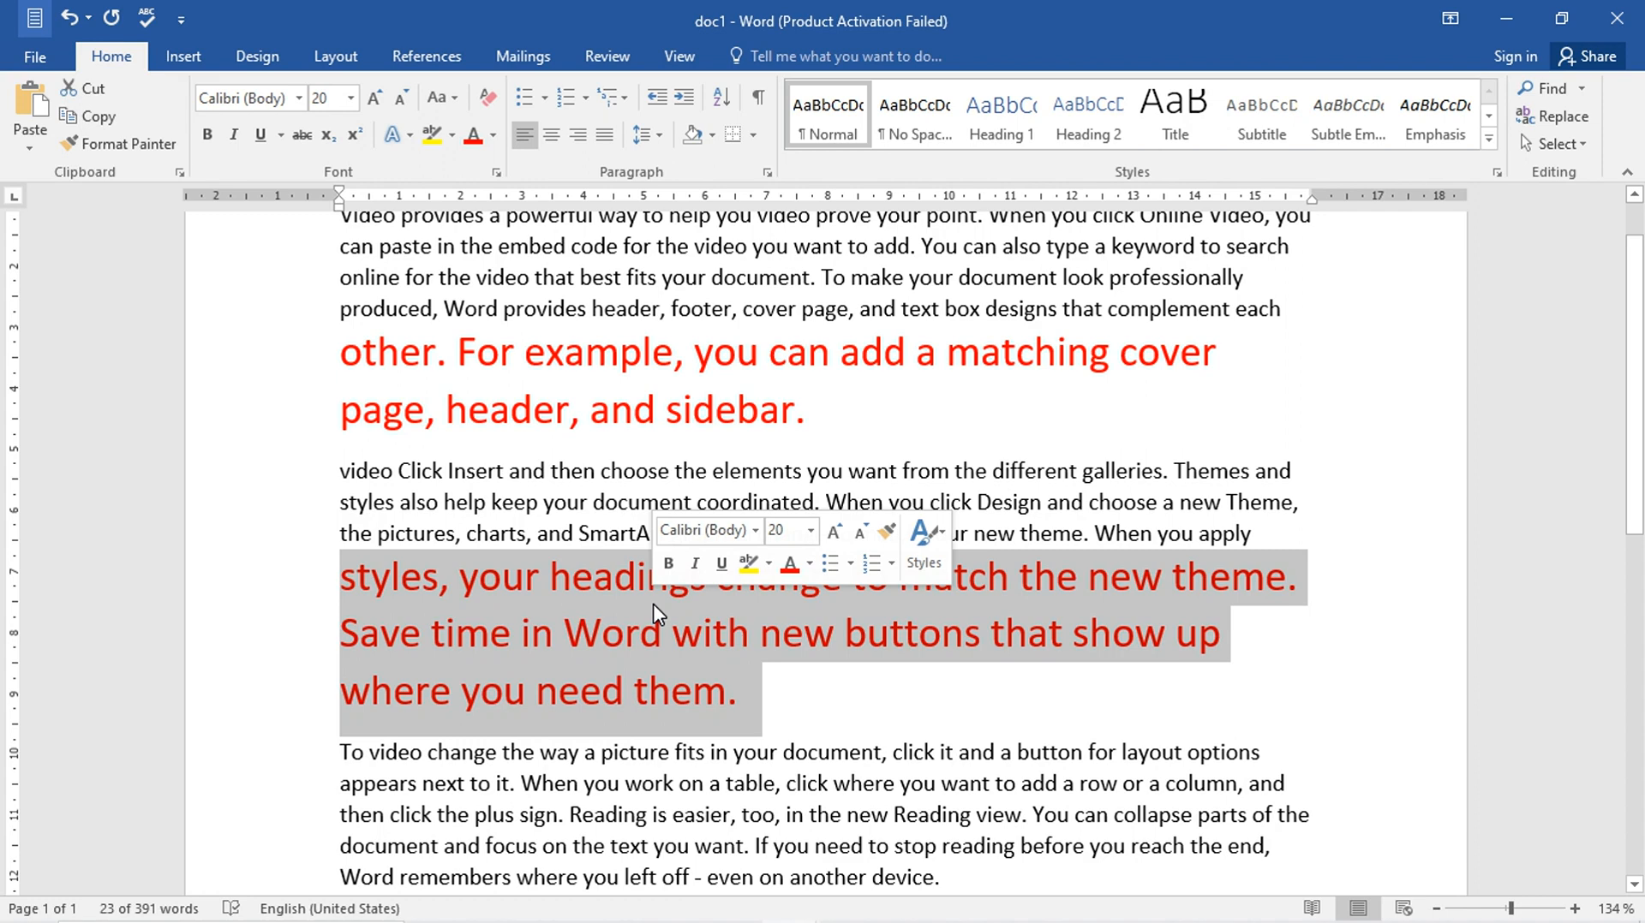
{"action": "scroll", "coordinate": [653, 604], "scroll_direction": "down", "scroll_amount": 2}
{"action": "scroll", "coordinate": [653, 604], "scroll_direction": "up", "scroll_amount": 1}
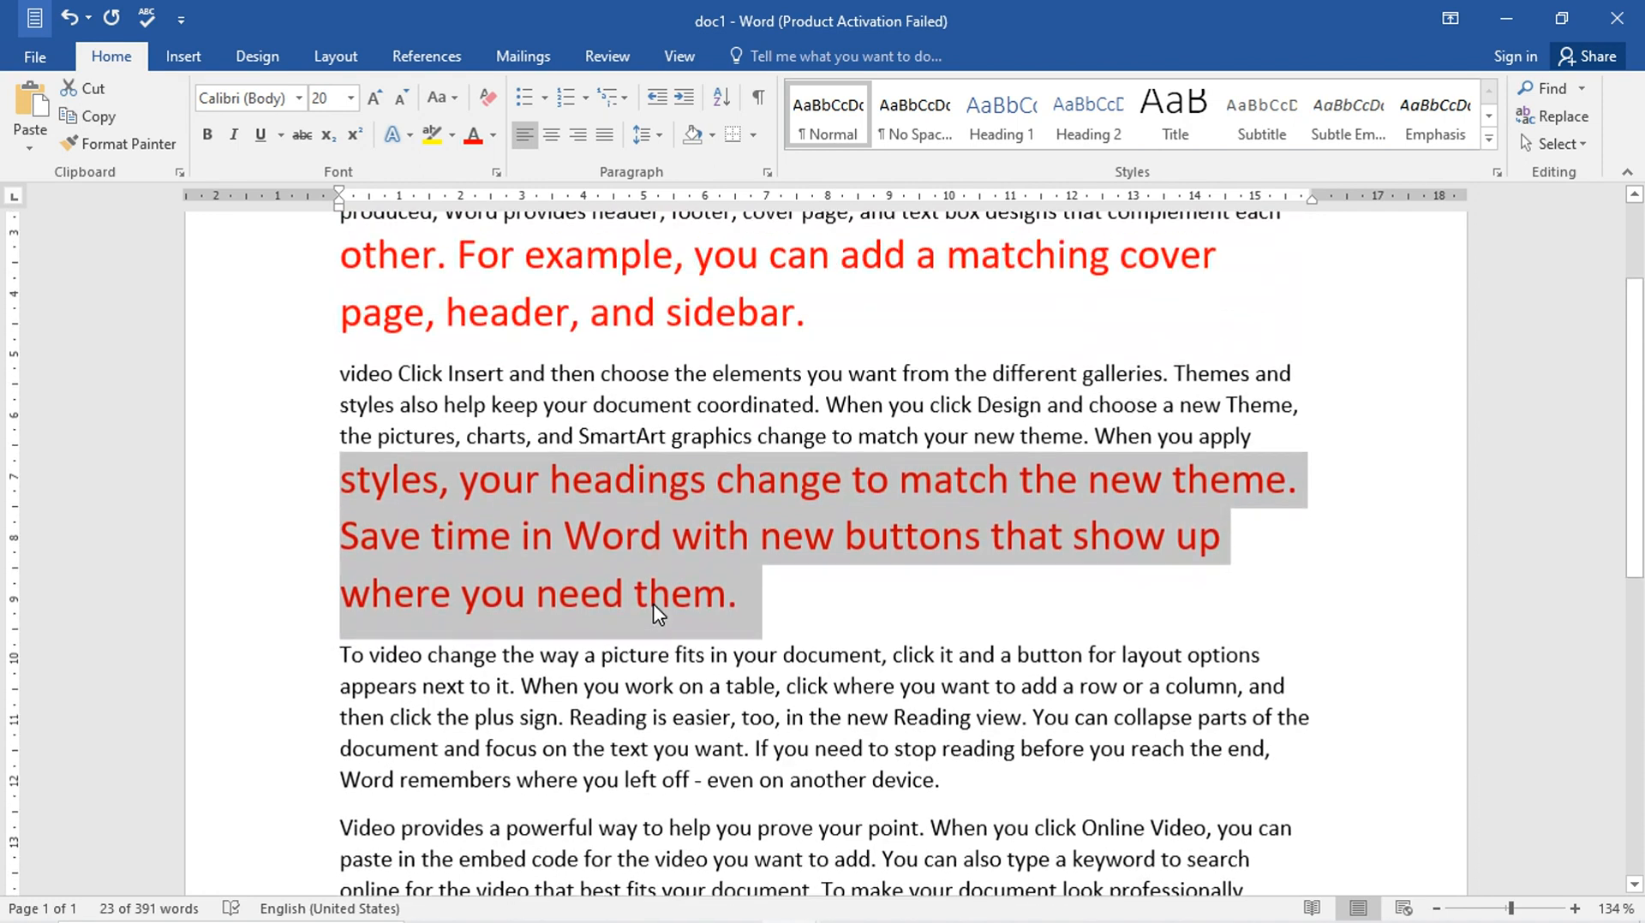
{"action": "scroll", "coordinate": [654, 606], "scroll_direction": "up", "scroll_amount": 2}
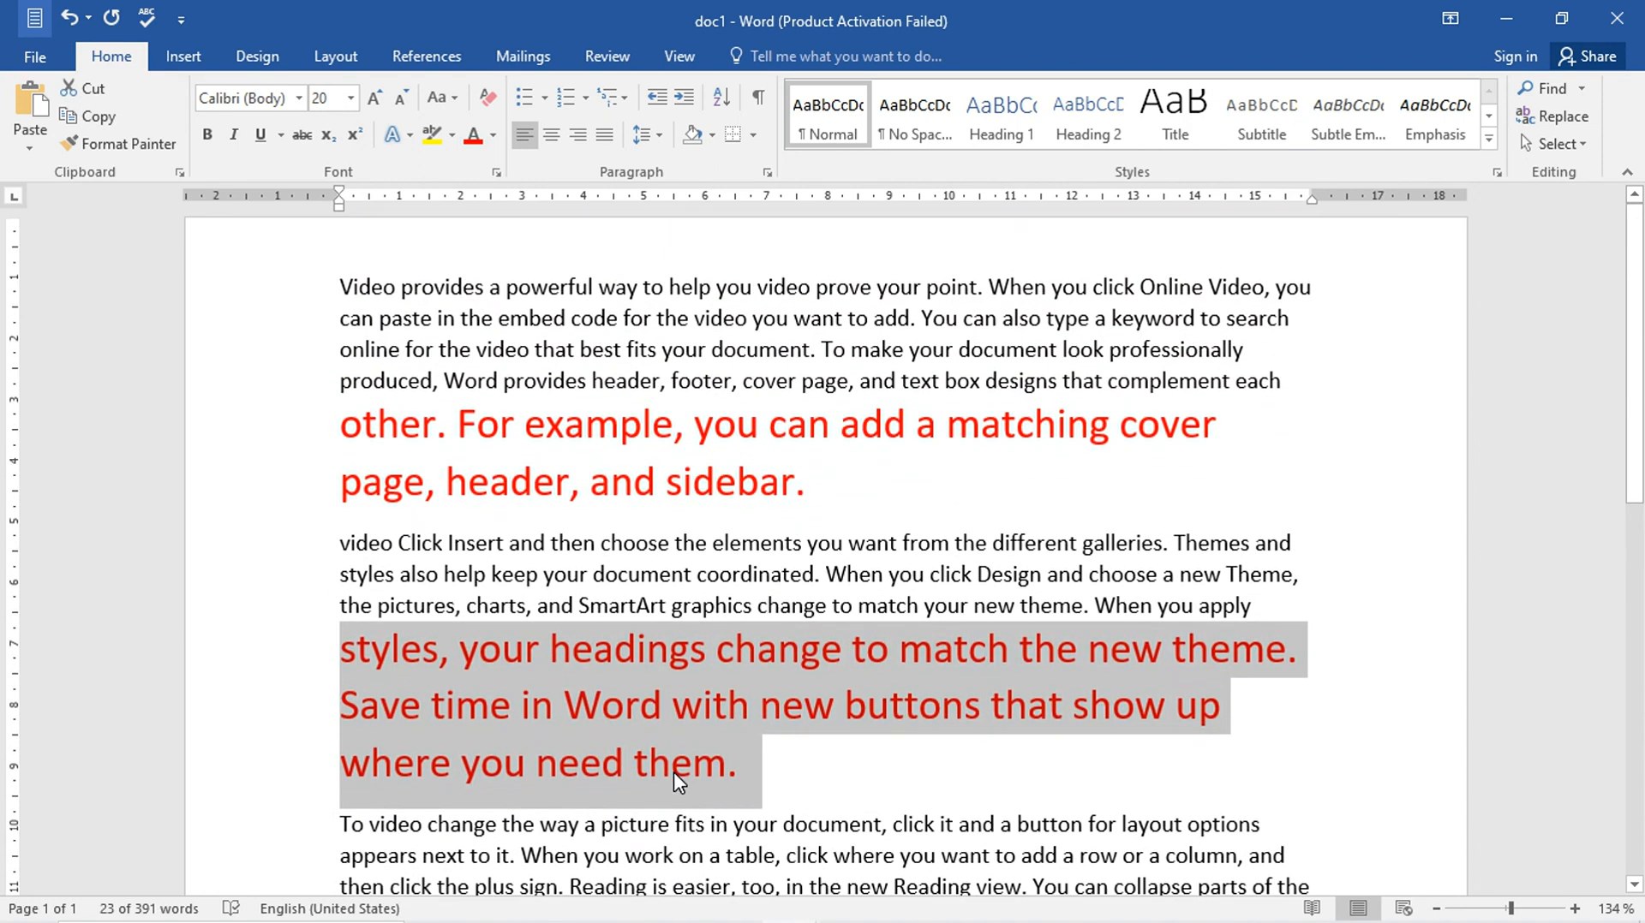
{"action": "scroll", "coordinate": [673, 773], "scroll_direction": "down", "scroll_amount": 5}
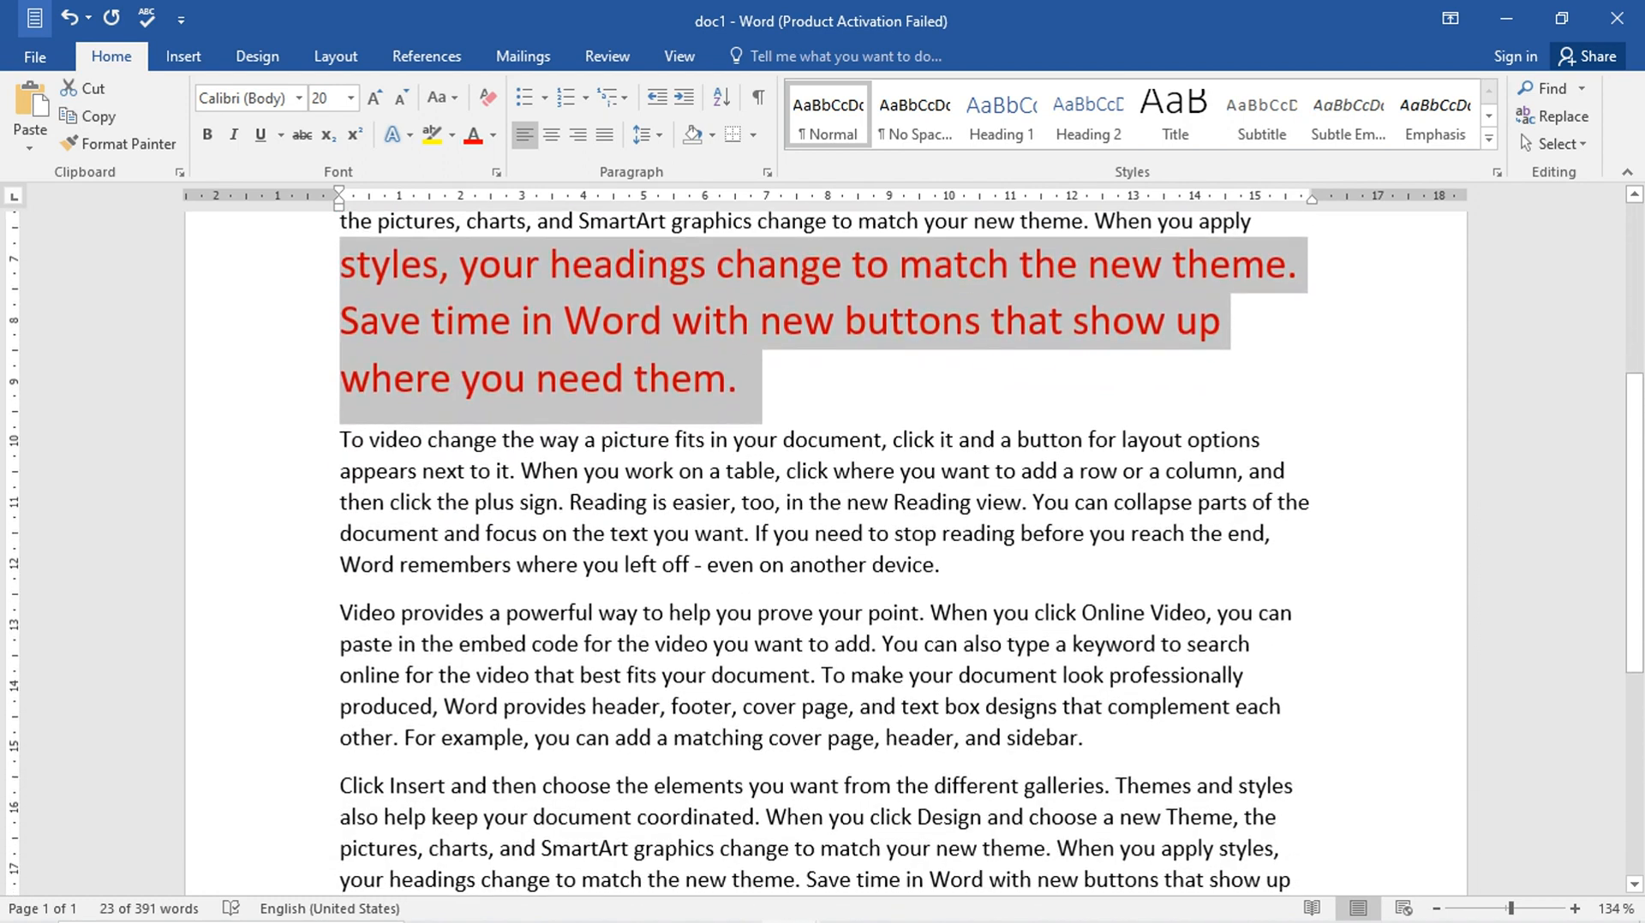
{"action": "left_click", "coordinate": [833, 426]}
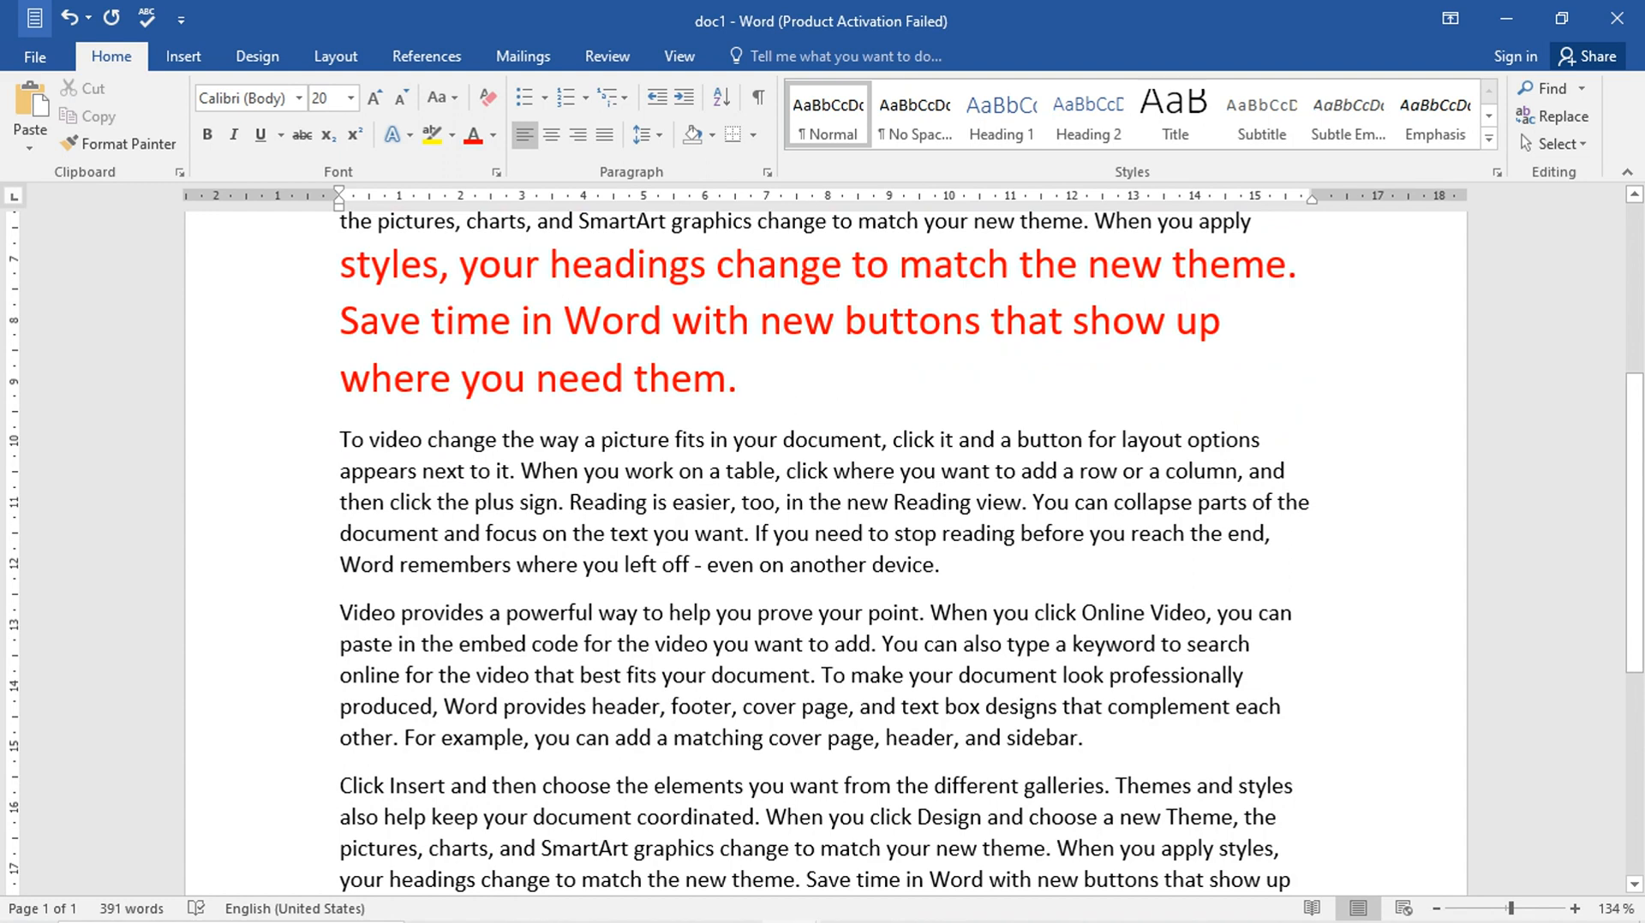
- Use Format Painter repeatedly to apply the red size 20 formatting to "then click the", "easier, too, in" and "remembers where you" in the third paragraph
{"action": "left_click_drag", "start_coordinate": [738, 396], "coordinate": [379, 295]}
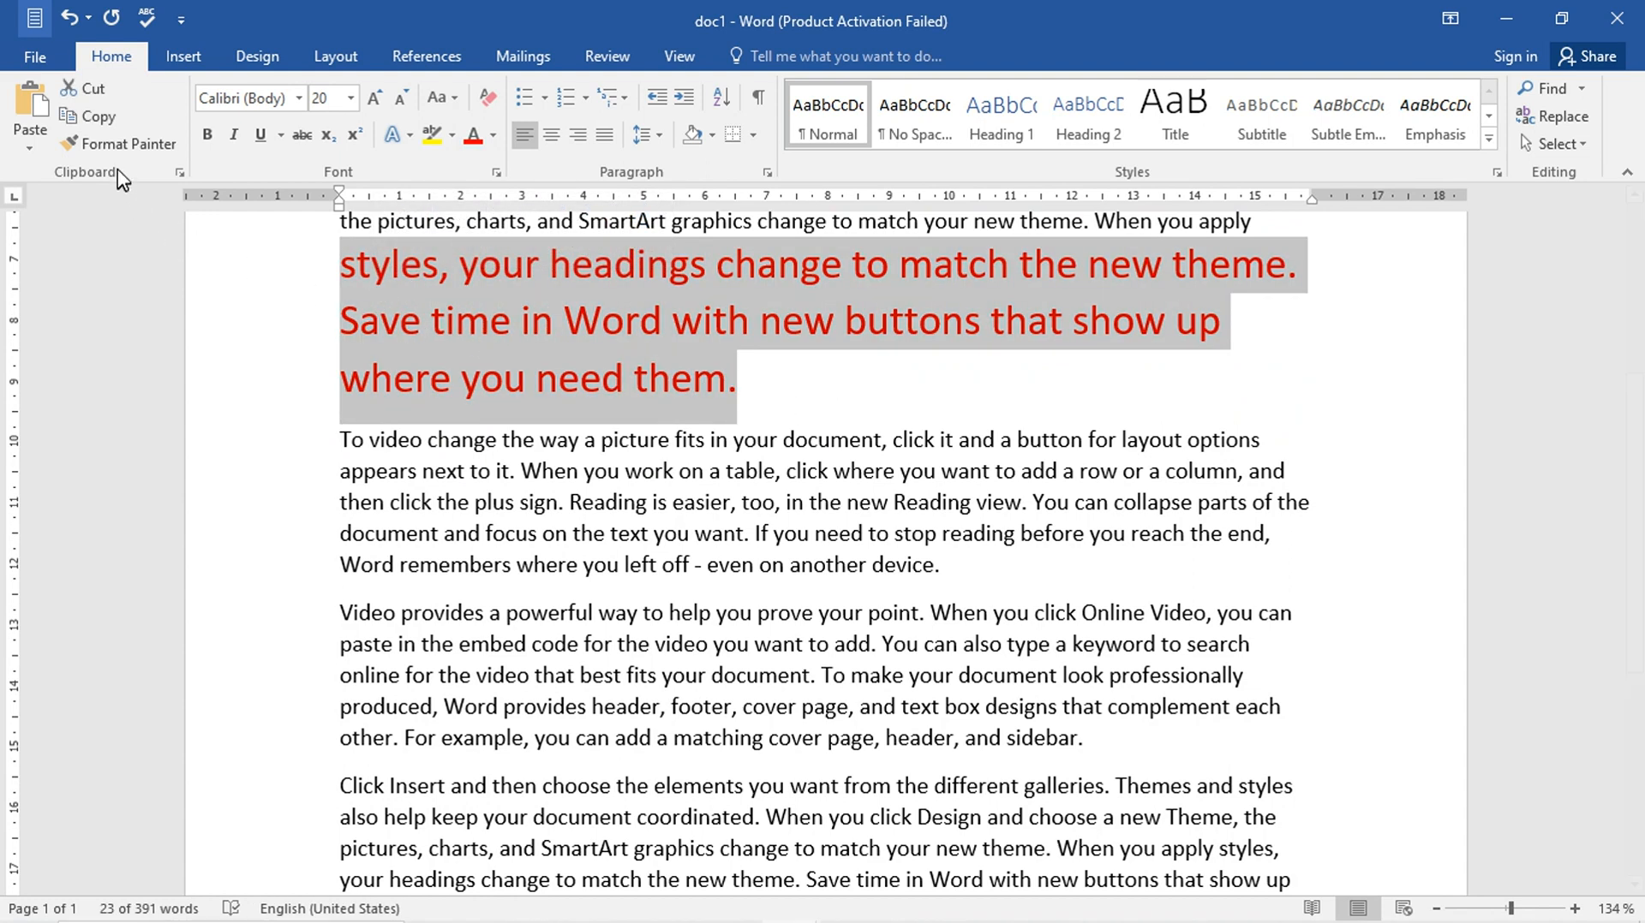
{"action": "left_click", "coordinate": [120, 146]}
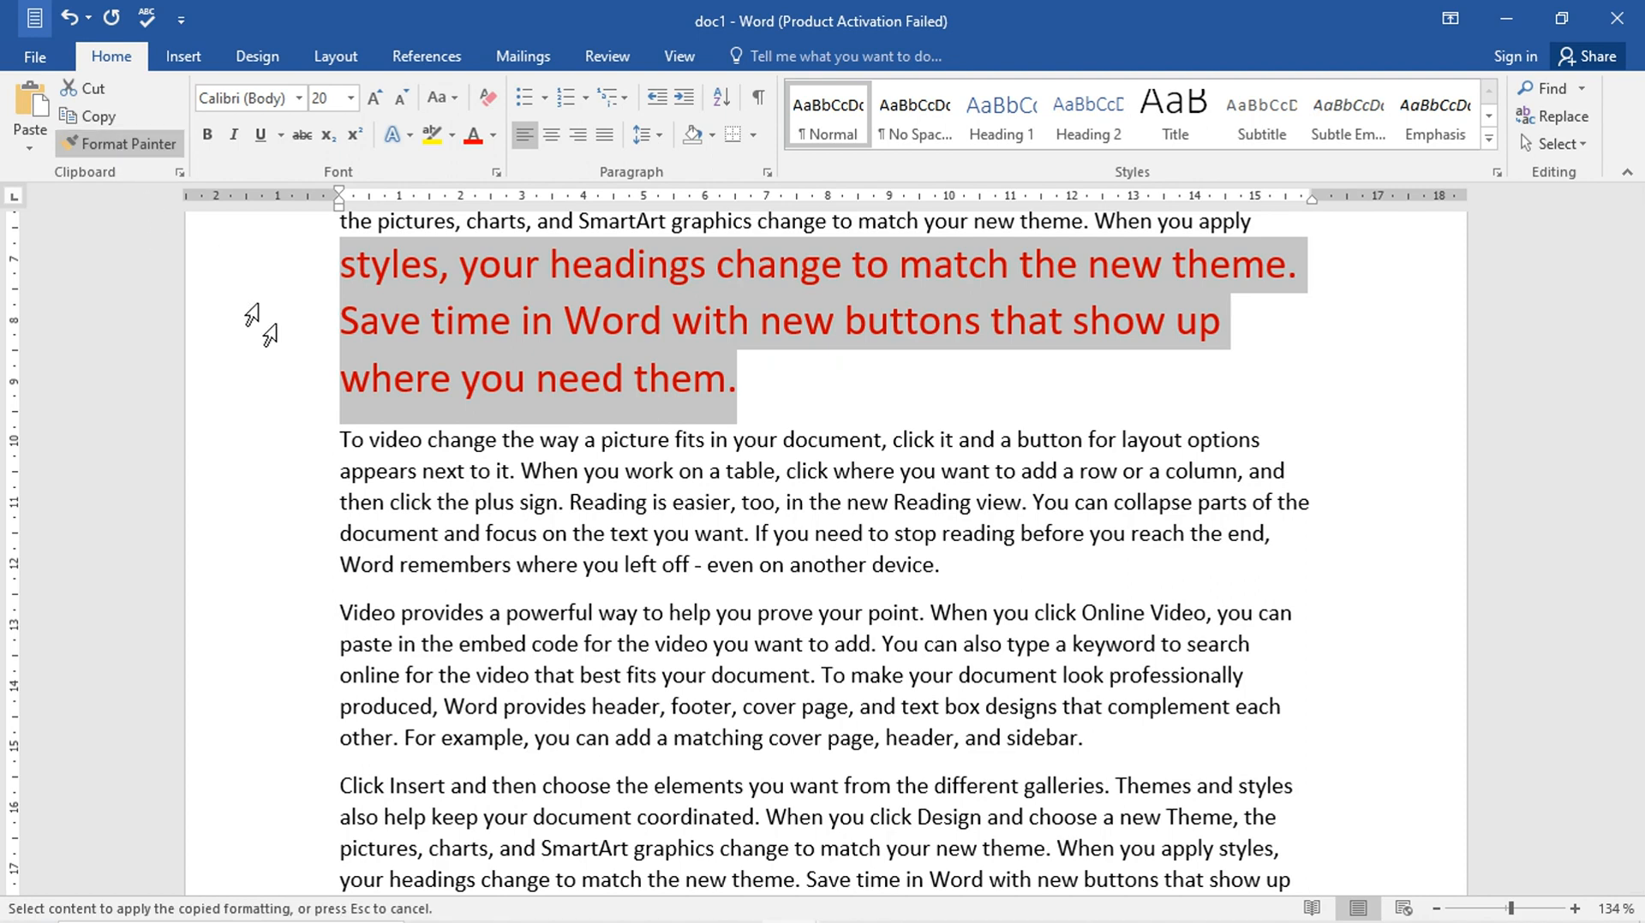
{"action": "mouse_move", "coordinate": [340, 505]}
{"action": "left_mouse_down"}
{"action": "mouse_move", "coordinate": [471, 507]}
{"action": "mouse_move", "coordinate": [461, 518]}
{"action": "left_mouse_up"}
{"action": "left_click_drag", "start_coordinate": [776, 525], "coordinate": [895, 524]}
{"action": "mouse_move", "coordinate": [677, 591]}
{"action": "left_mouse_down"}
{"action": "mouse_move", "coordinate": [879, 592]}
{"action": "mouse_move", "coordinate": [857, 613]}
{"action": "left_mouse_up"}
- Paint the same red formatting onto "powerful way to", "point. W", "Online Video", "ideo" and "best fits your" in the fourth paragraph
{"action": "left_click_drag", "start_coordinate": [580, 695], "coordinate": [677, 698]}
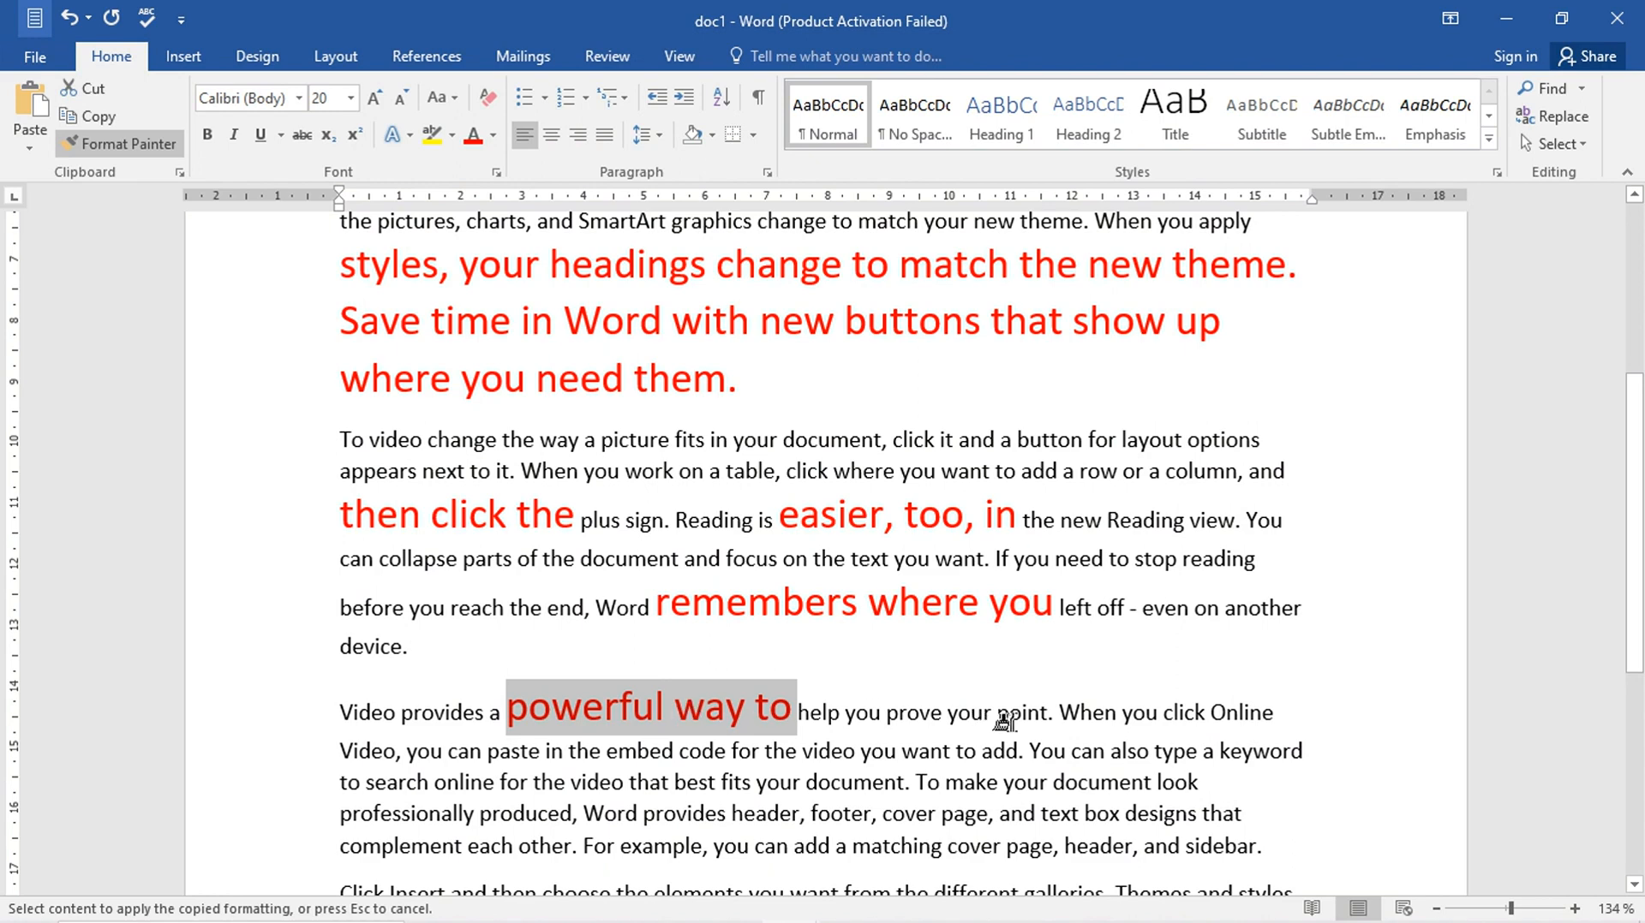
{"action": "left_click_drag", "start_coordinate": [994, 722], "coordinate": [1147, 716]}
{"action": "mouse_move", "coordinate": [763, 782]}
{"action": "left_mouse_down"}
{"action": "mouse_move", "coordinate": [882, 782]}
{"action": "mouse_move", "coordinate": [910, 752]}
{"action": "left_mouse_up"}
{"action": "left_click_drag", "start_coordinate": [341, 768], "coordinate": [467, 771]}
- Paint the red formatting onto "you r", "or a column", "your document", "ideo", "way" and "and a button" in the third paragraph, and end Format Painter
{"action": "left_click_drag", "start_coordinate": [417, 610], "coordinate": [460, 610]}
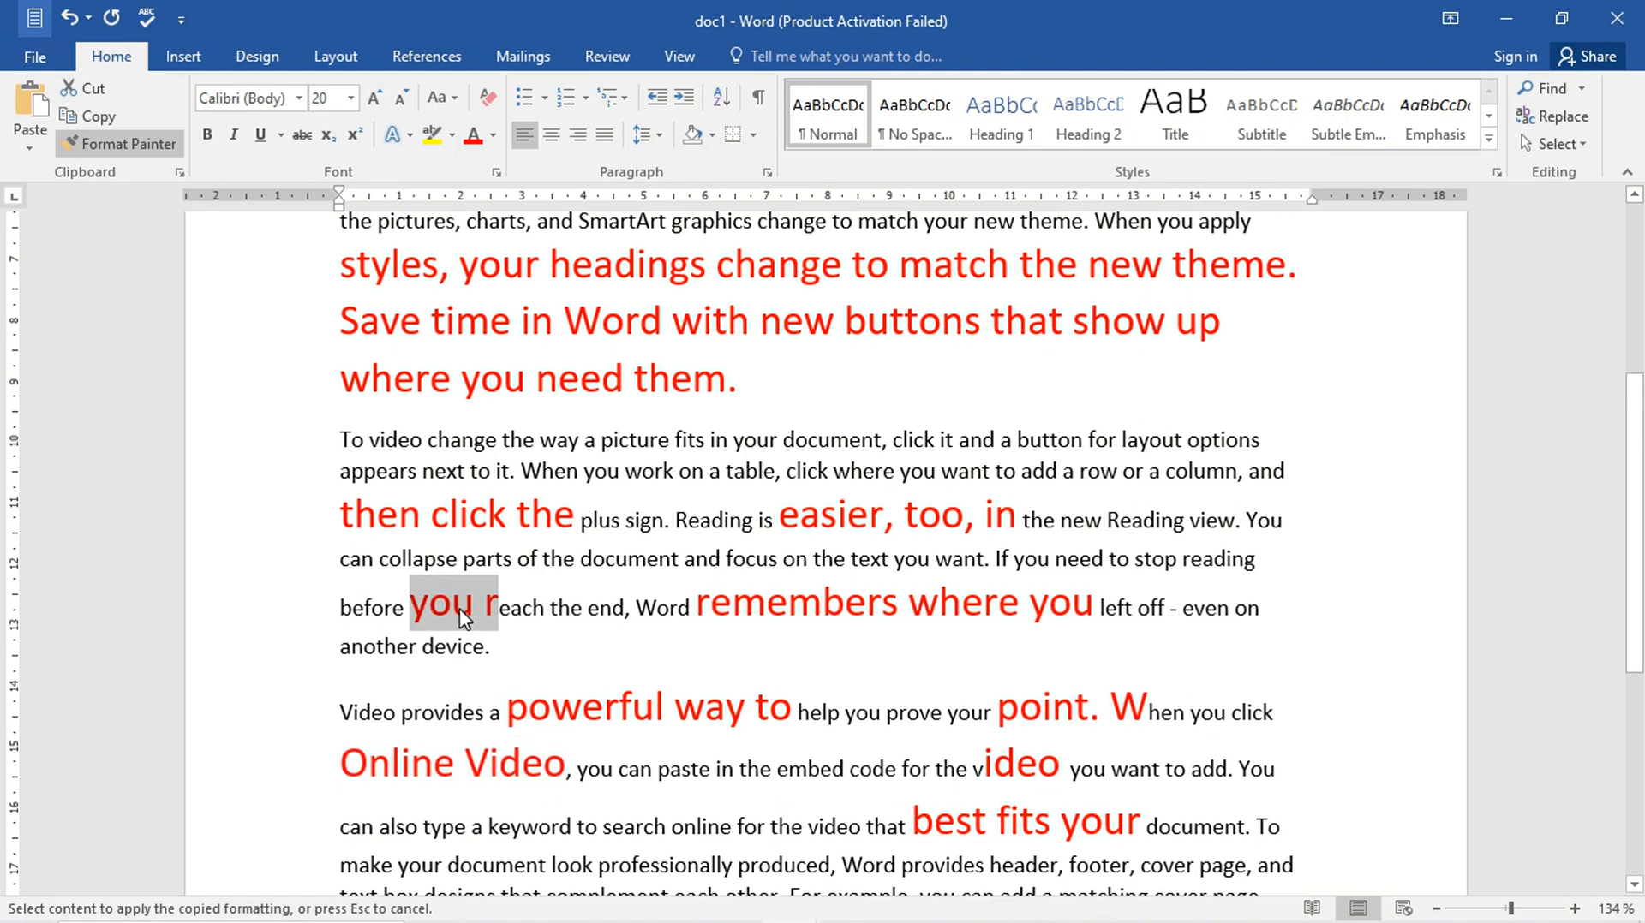
{"action": "left_click_drag", "start_coordinate": [1132, 470], "coordinate": [1285, 471]}
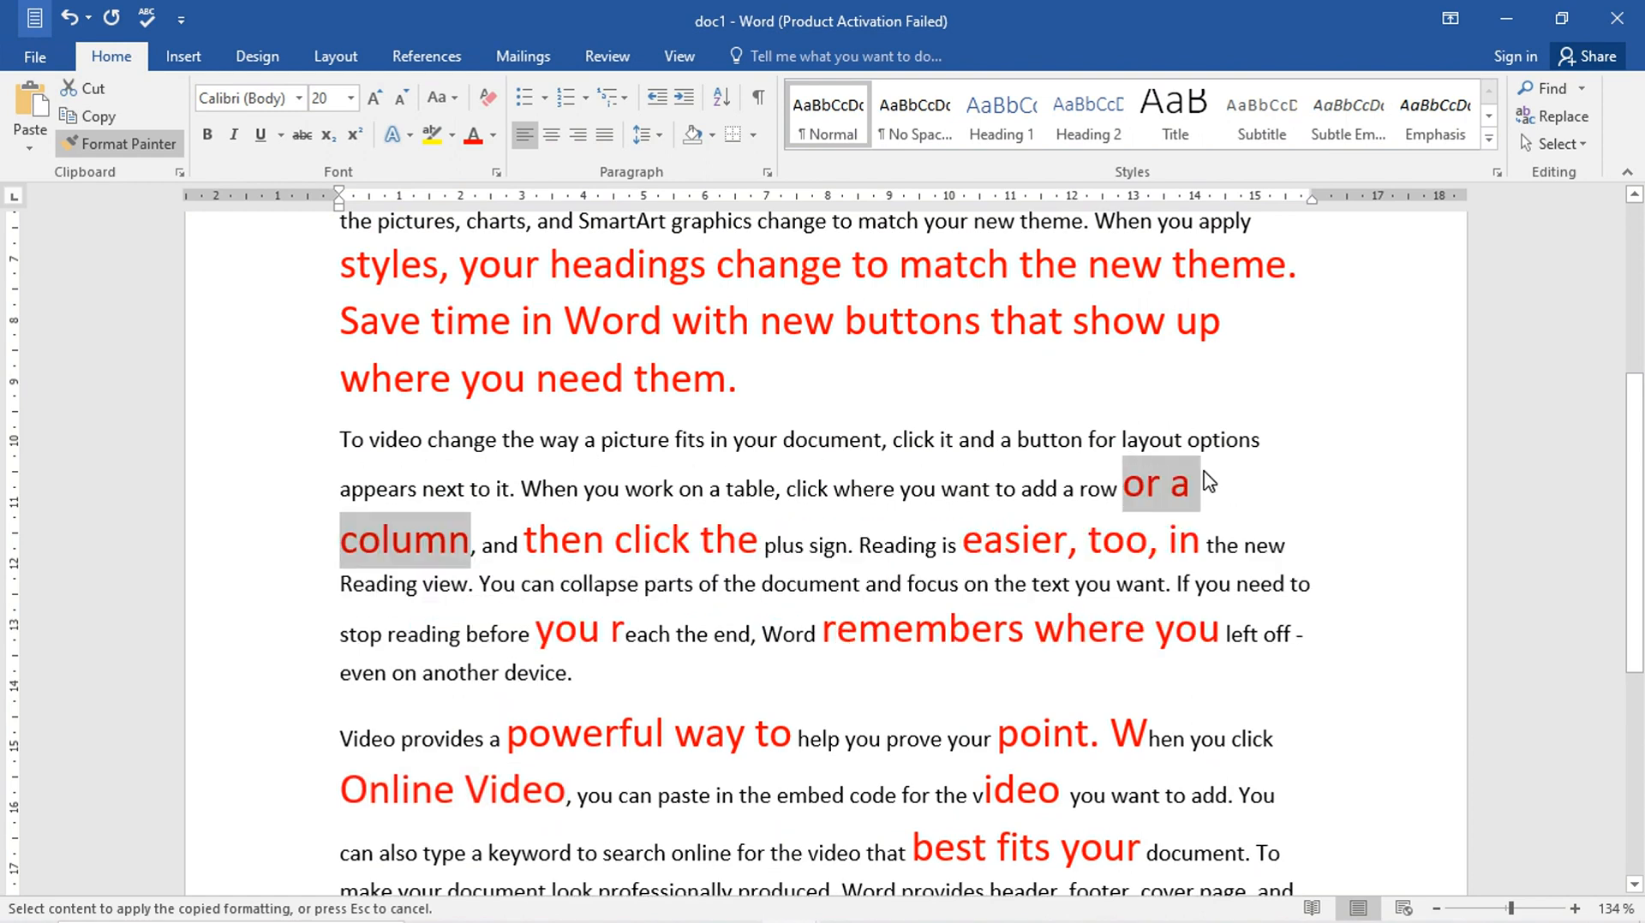
{"action": "left_click_drag", "start_coordinate": [734, 439], "coordinate": [865, 440]}
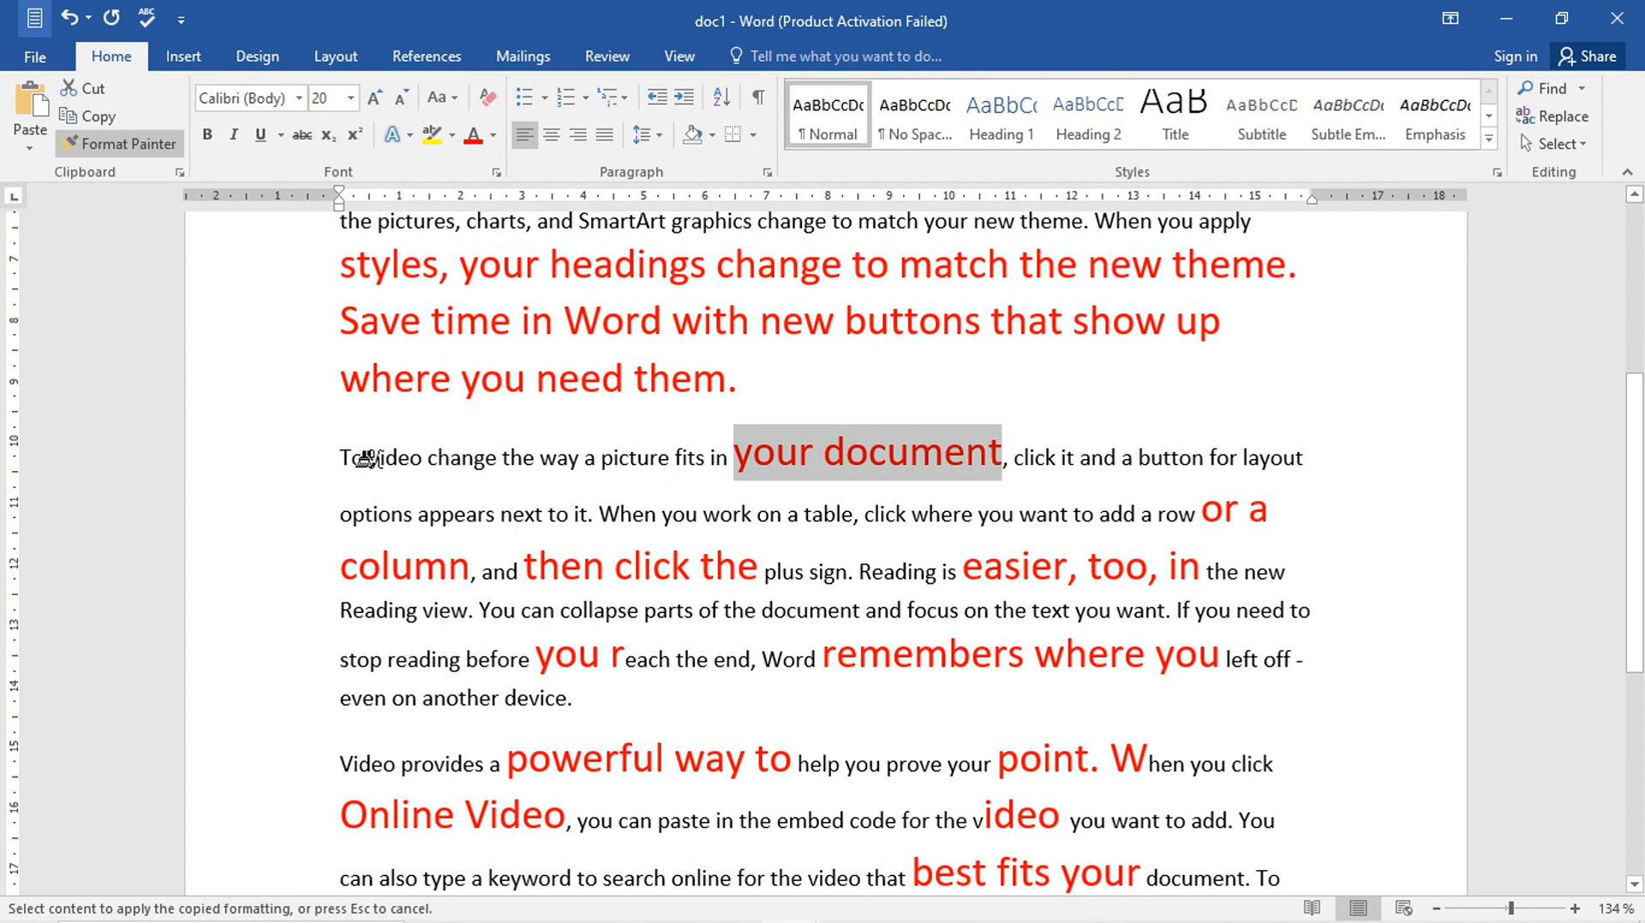
{"action": "left_click", "coordinate": [377, 459]}
{"action": "left_click_drag", "start_coordinate": [377, 460], "coordinate": [426, 467]}
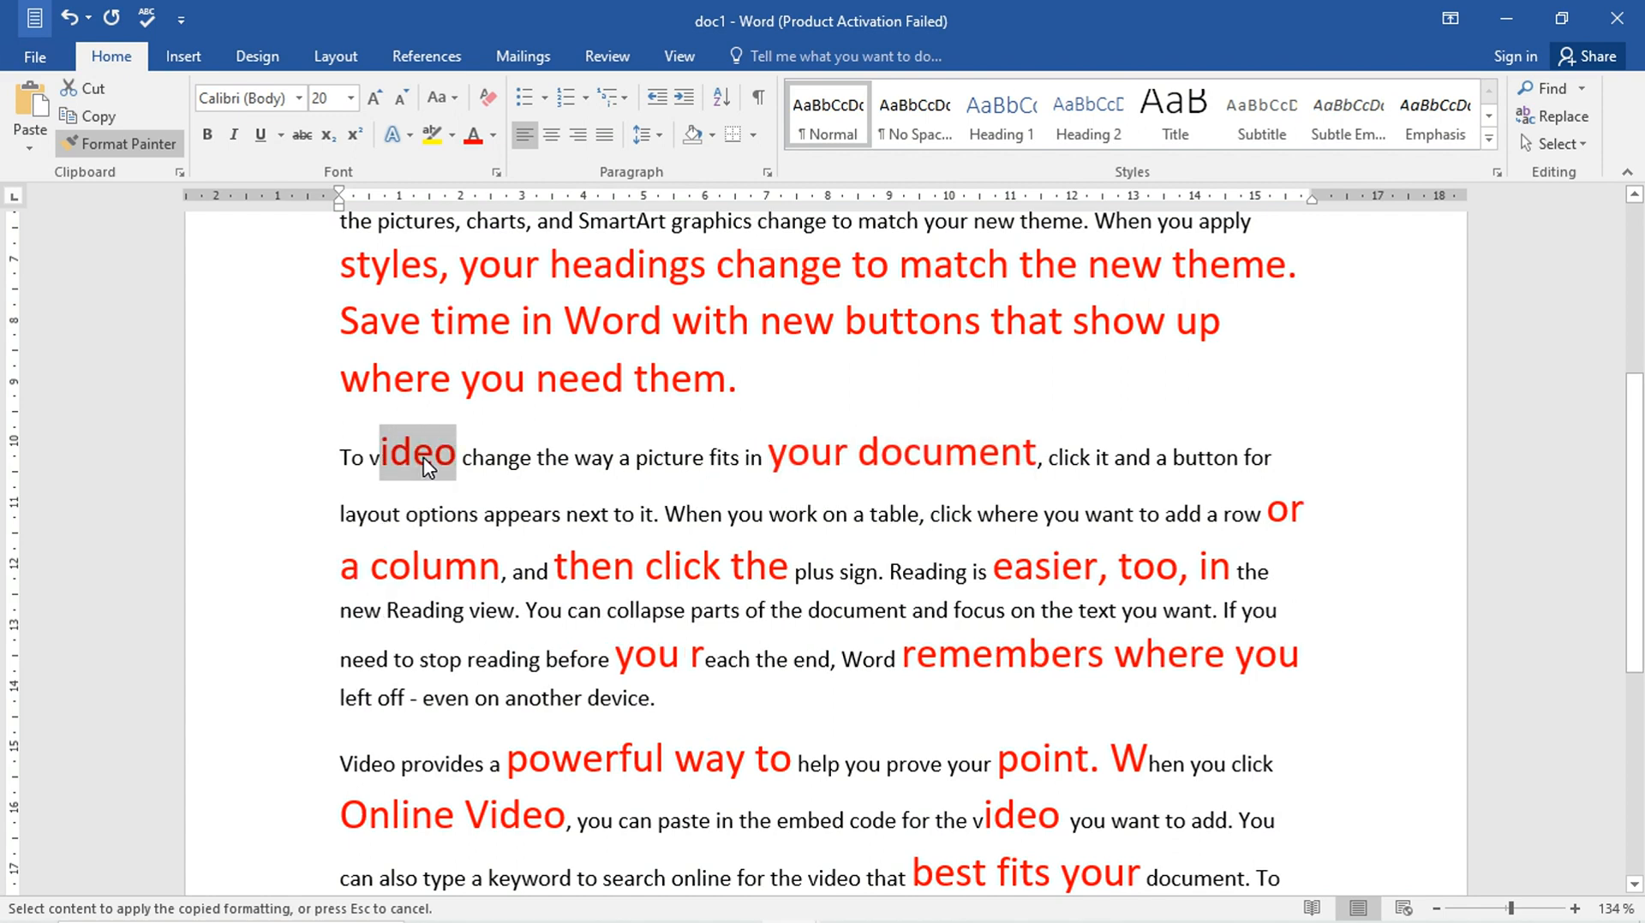
{"action": "left_click", "coordinate": [564, 459]}
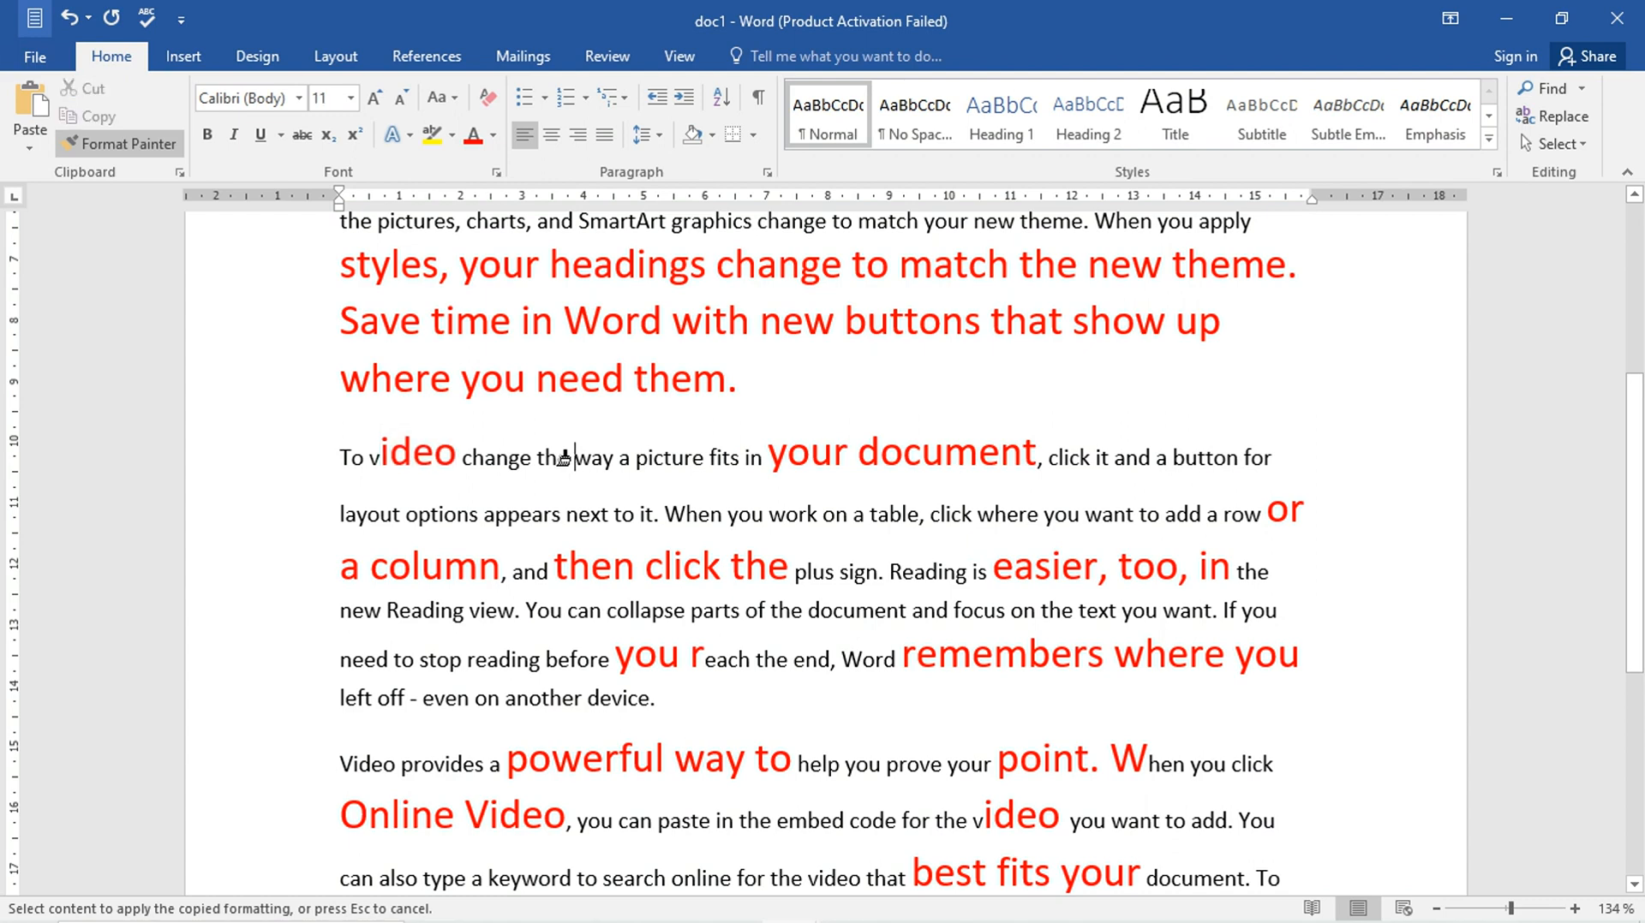
{"action": "left_click_drag", "start_coordinate": [564, 459], "coordinate": [611, 464]}
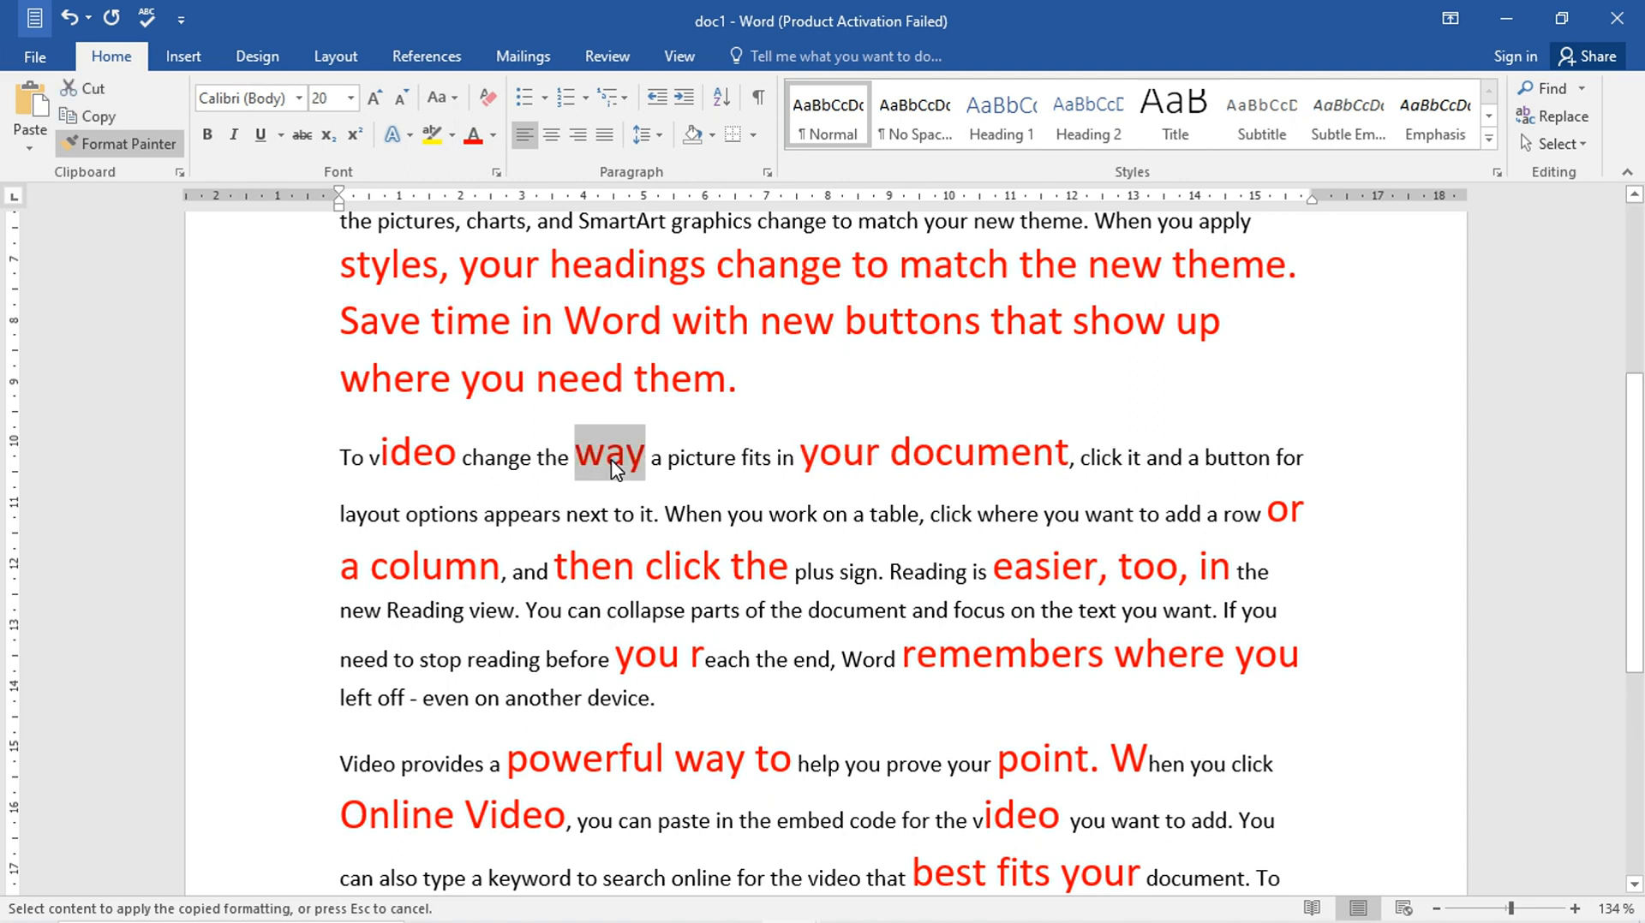
{"action": "left_click_drag", "start_coordinate": [1148, 462], "coordinate": [1276, 463]}
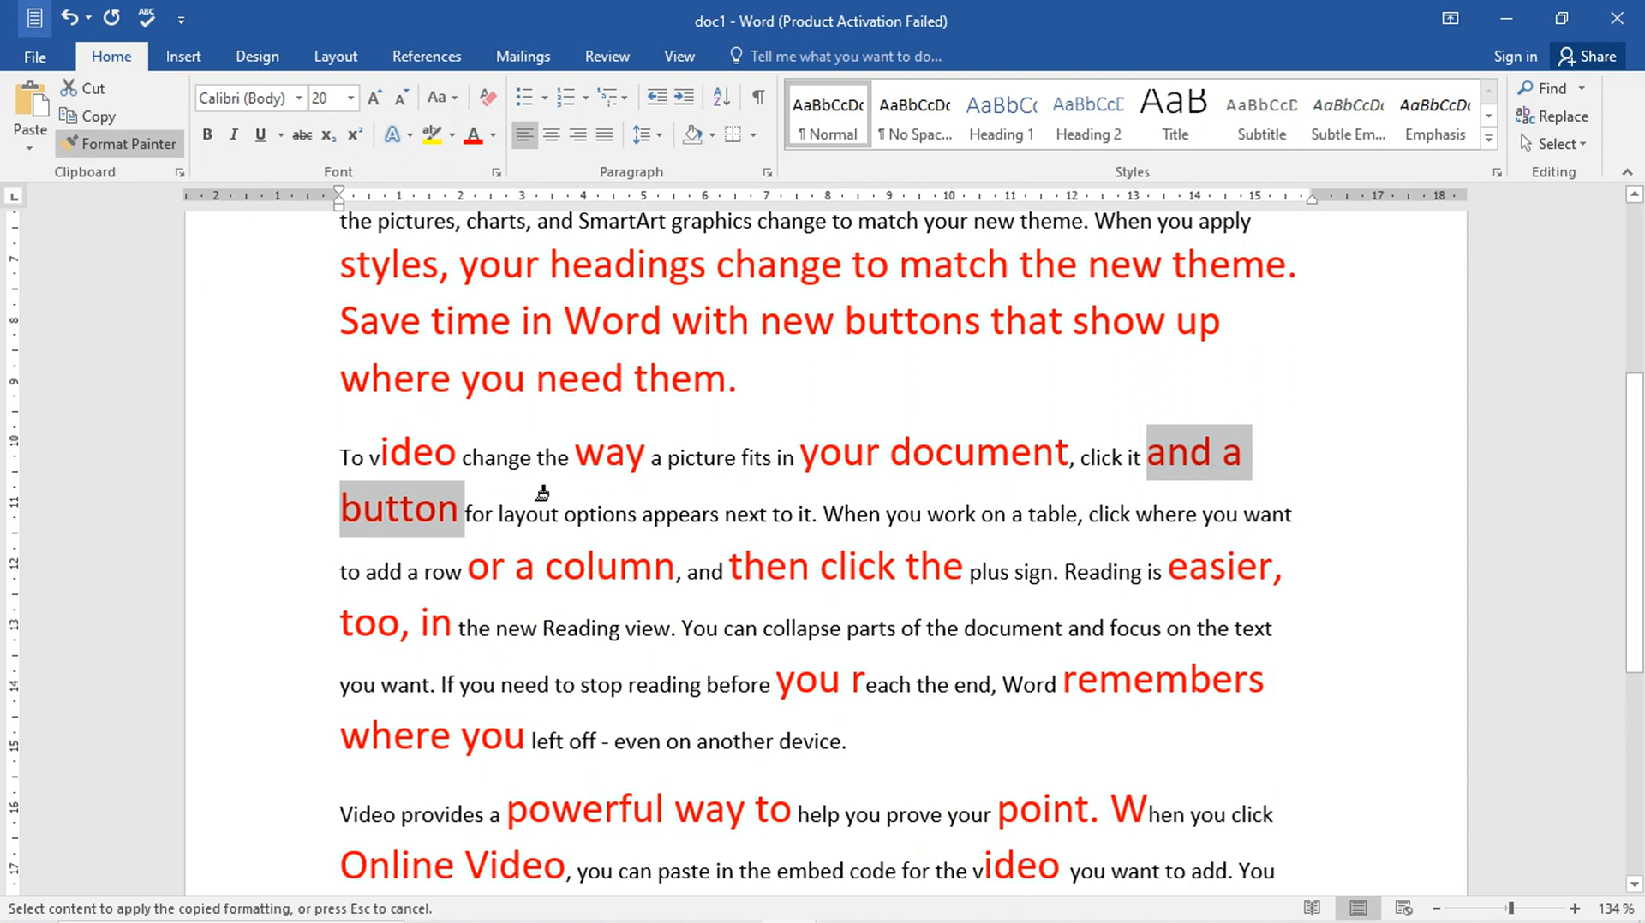
{"action": "scroll", "coordinate": [542, 493], "scroll_direction": "down", "scroll_amount": 5}
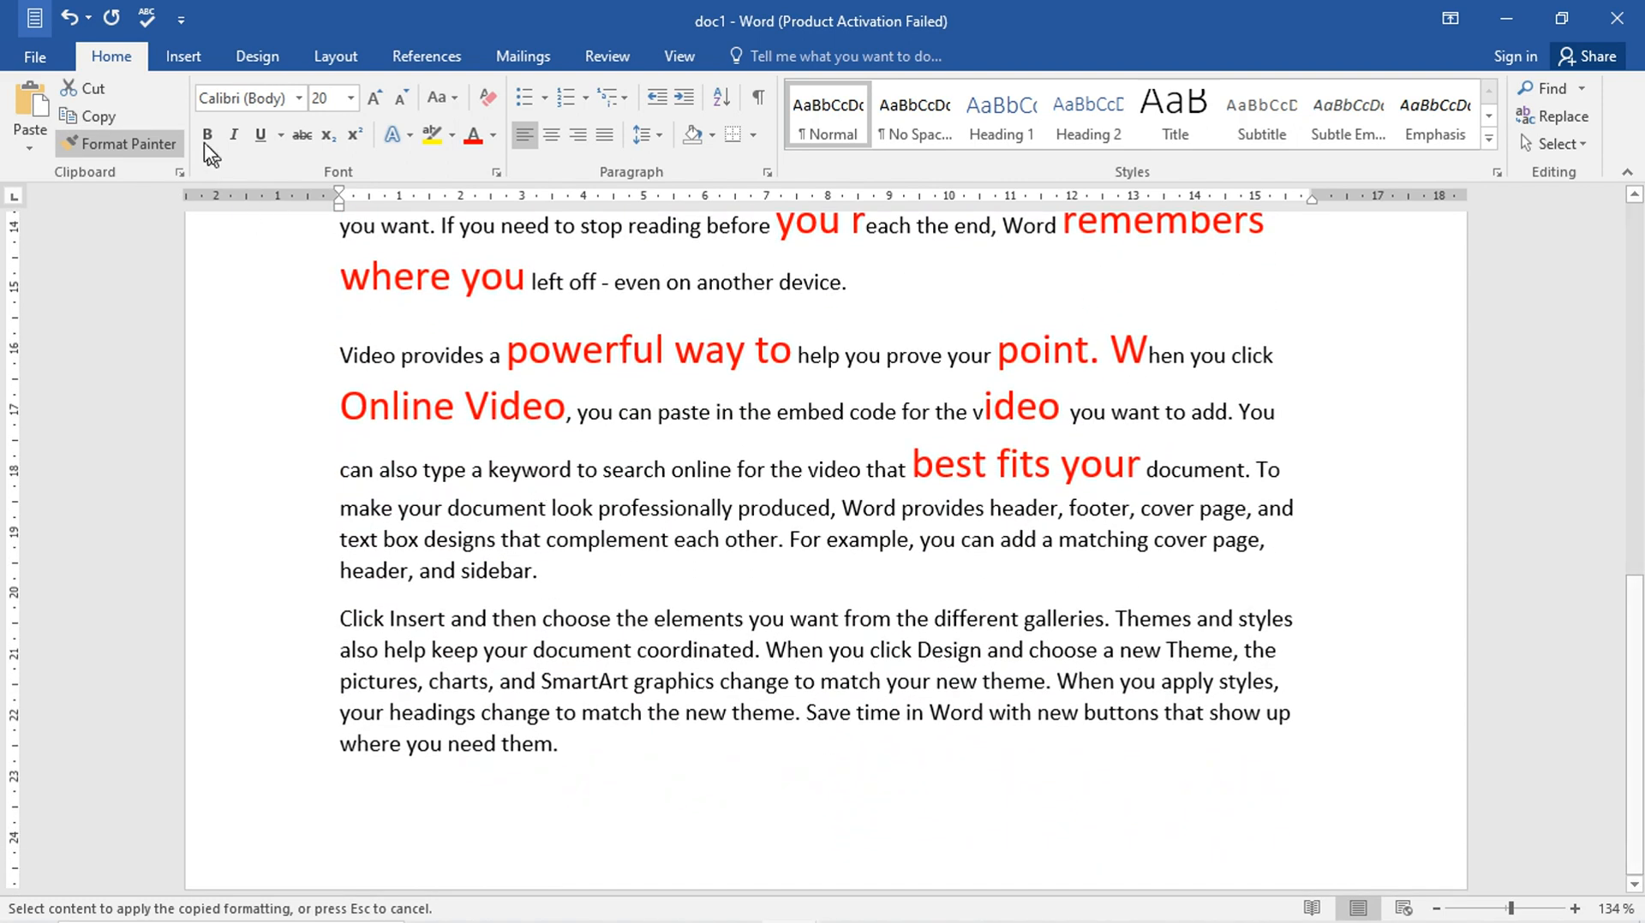
{"action": "left_click", "coordinate": [137, 144]}
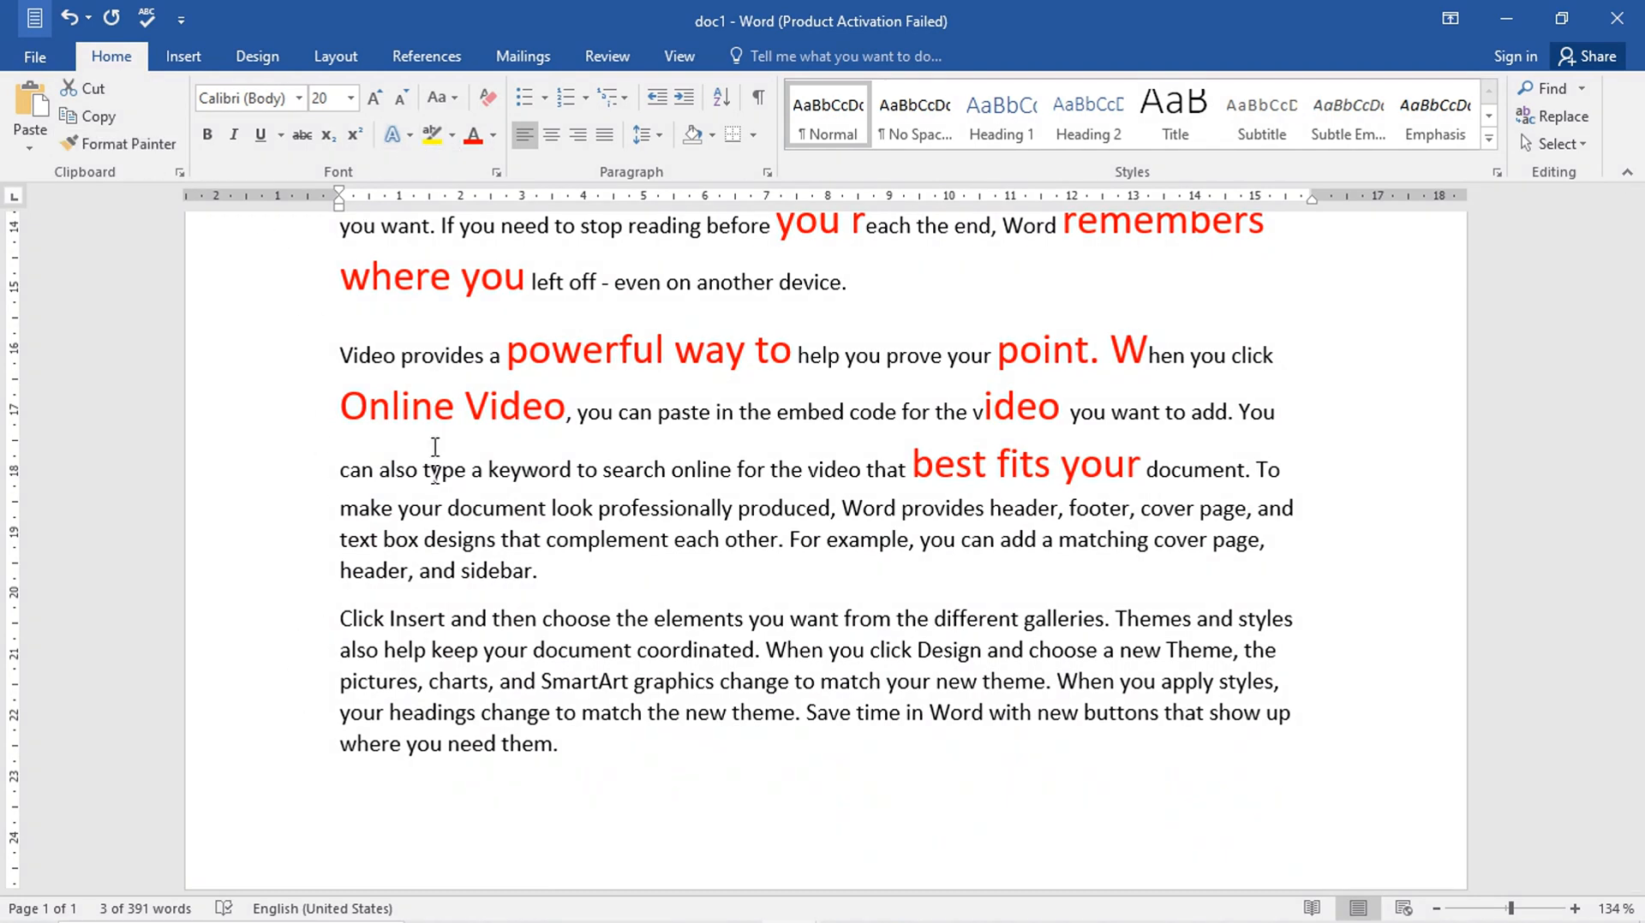
- Highlight "text box designs" in the fourth paragraph in yellow
{"action": "left_click_drag", "start_coordinate": [340, 539], "coordinate": [498, 539]}
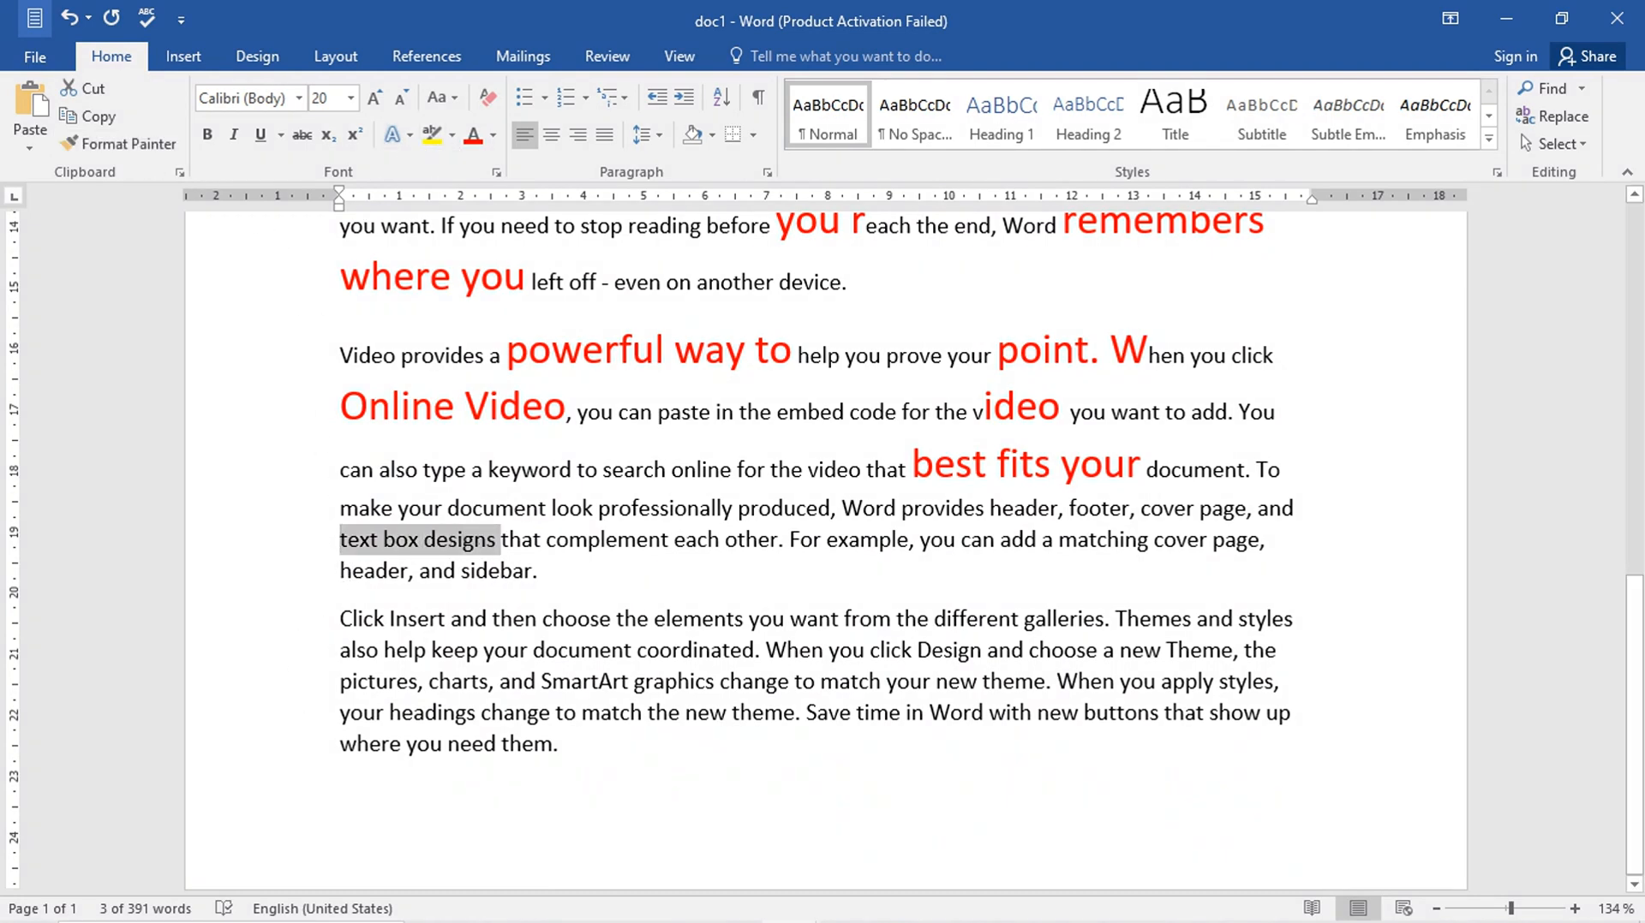
{"action": "left_click", "coordinate": [431, 134]}
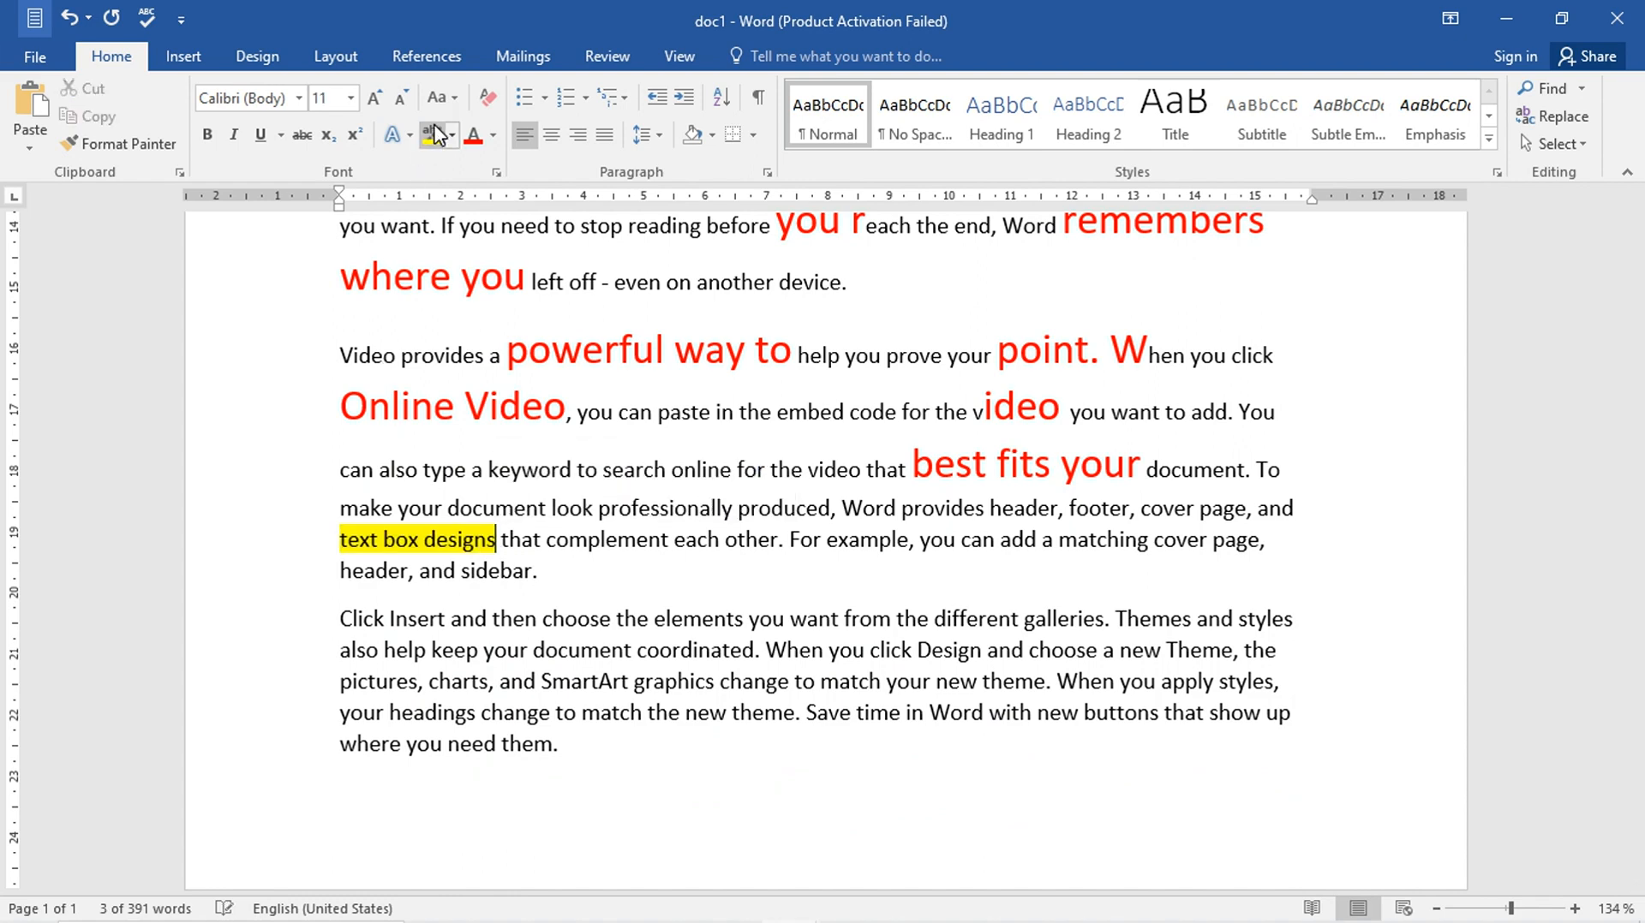
{"action": "left_click", "coordinate": [496, 540]}
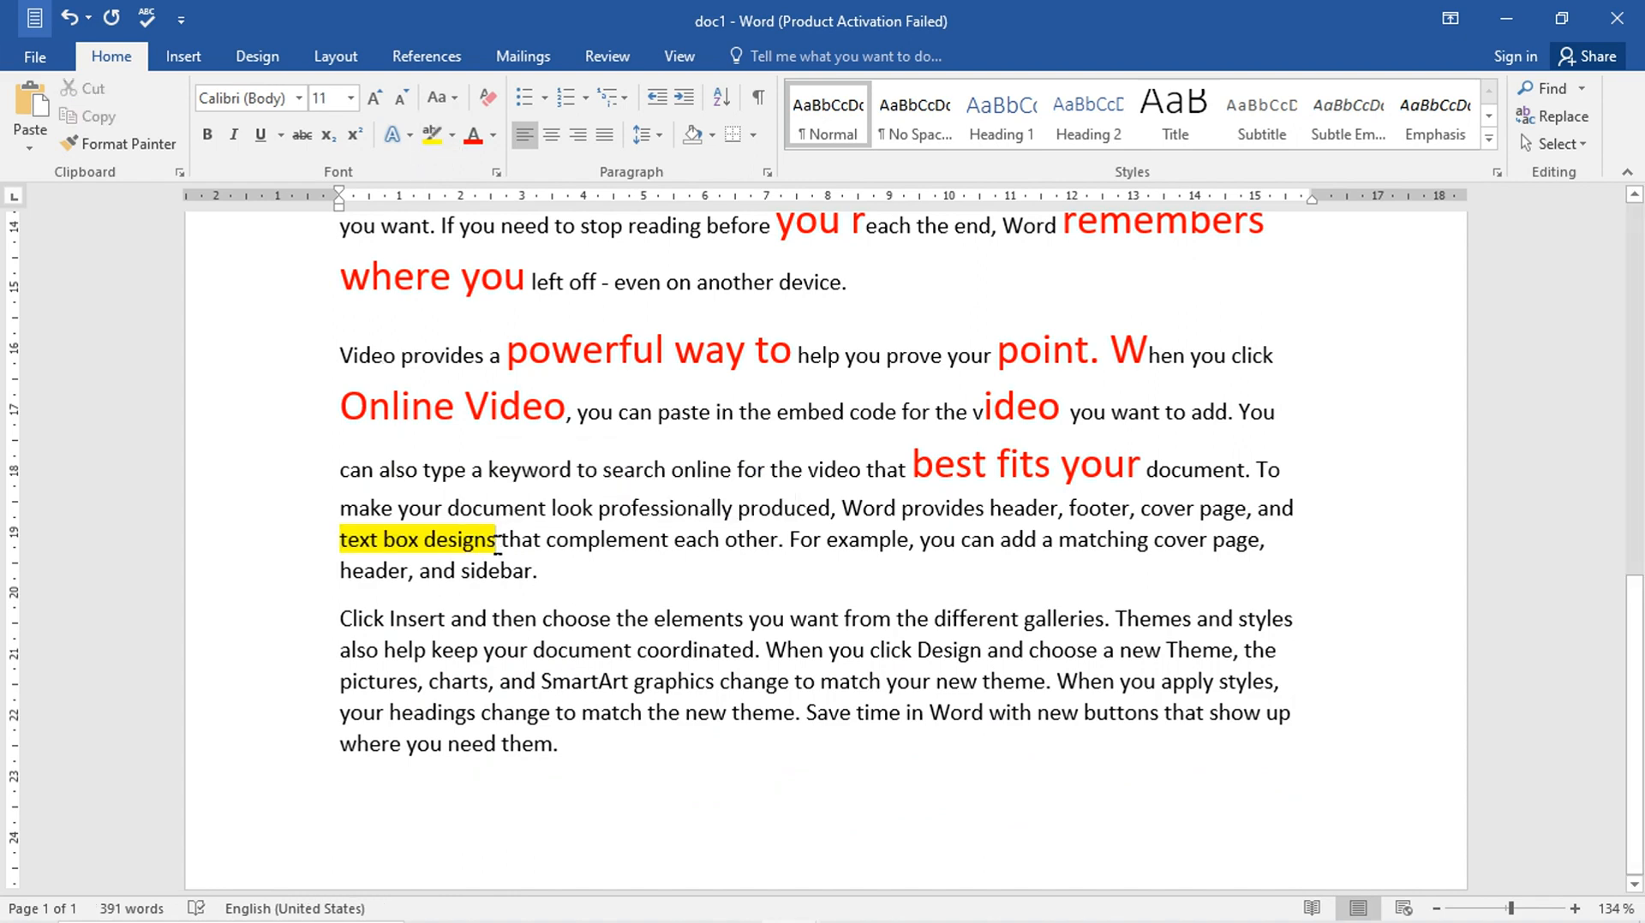
- Use Format Painter repeatedly to copy the yellow highlight onto "each othe", "can add a matching", "paste in the" and "online for" in the fourth paragraph
{"action": "left_click_drag", "start_coordinate": [498, 541], "coordinate": [367, 541]}
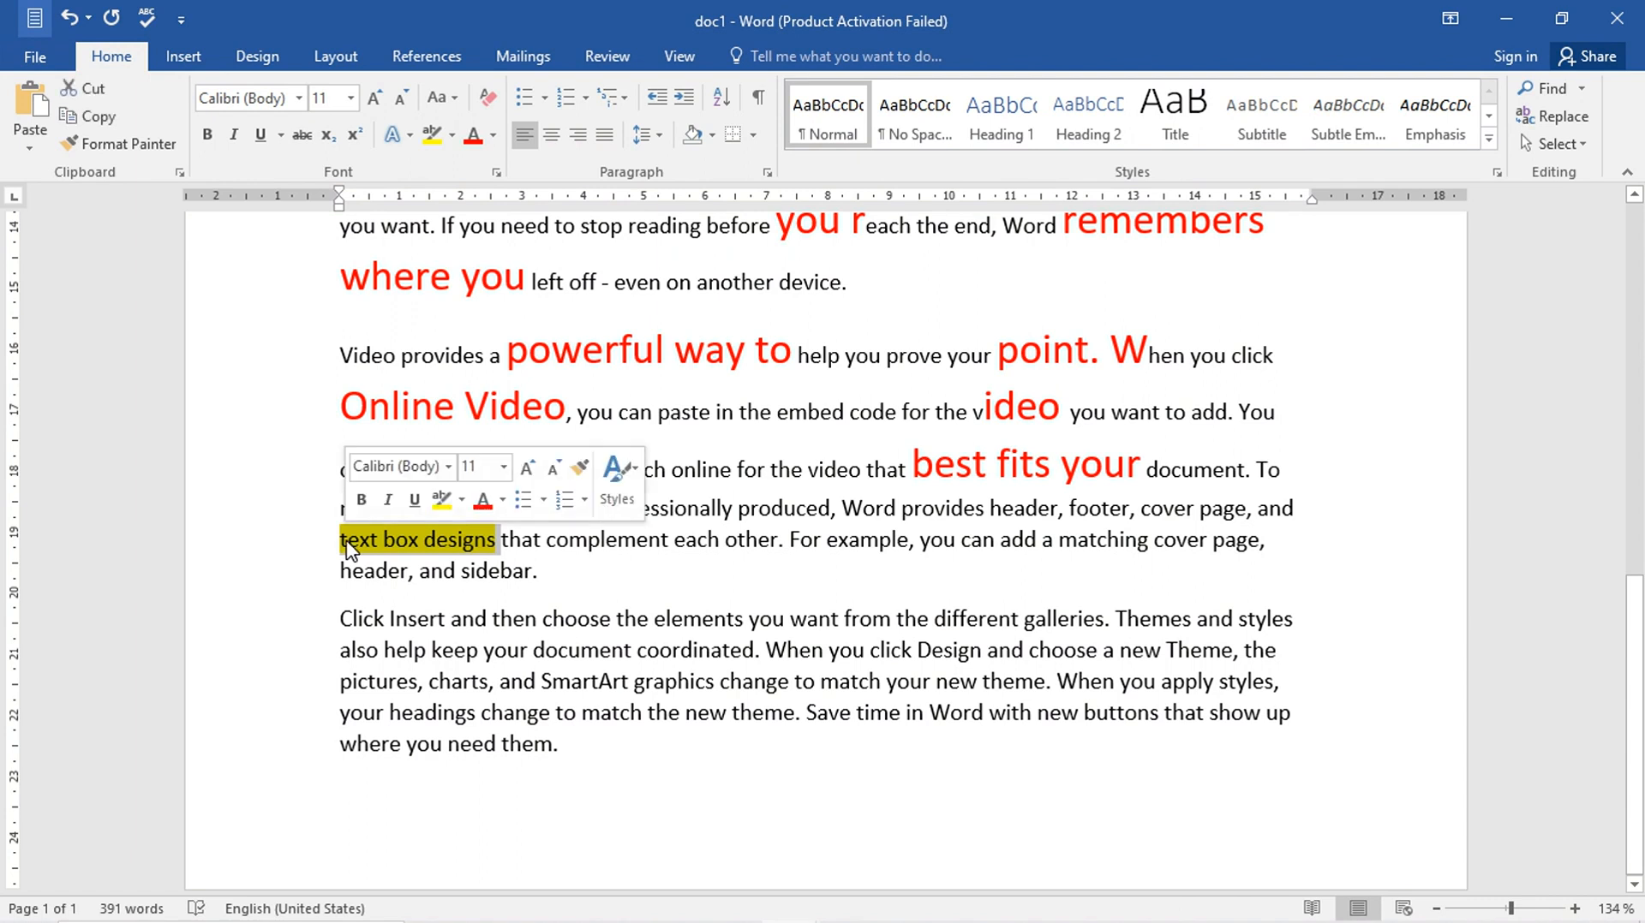
{"action": "left_click", "coordinate": [136, 148]}
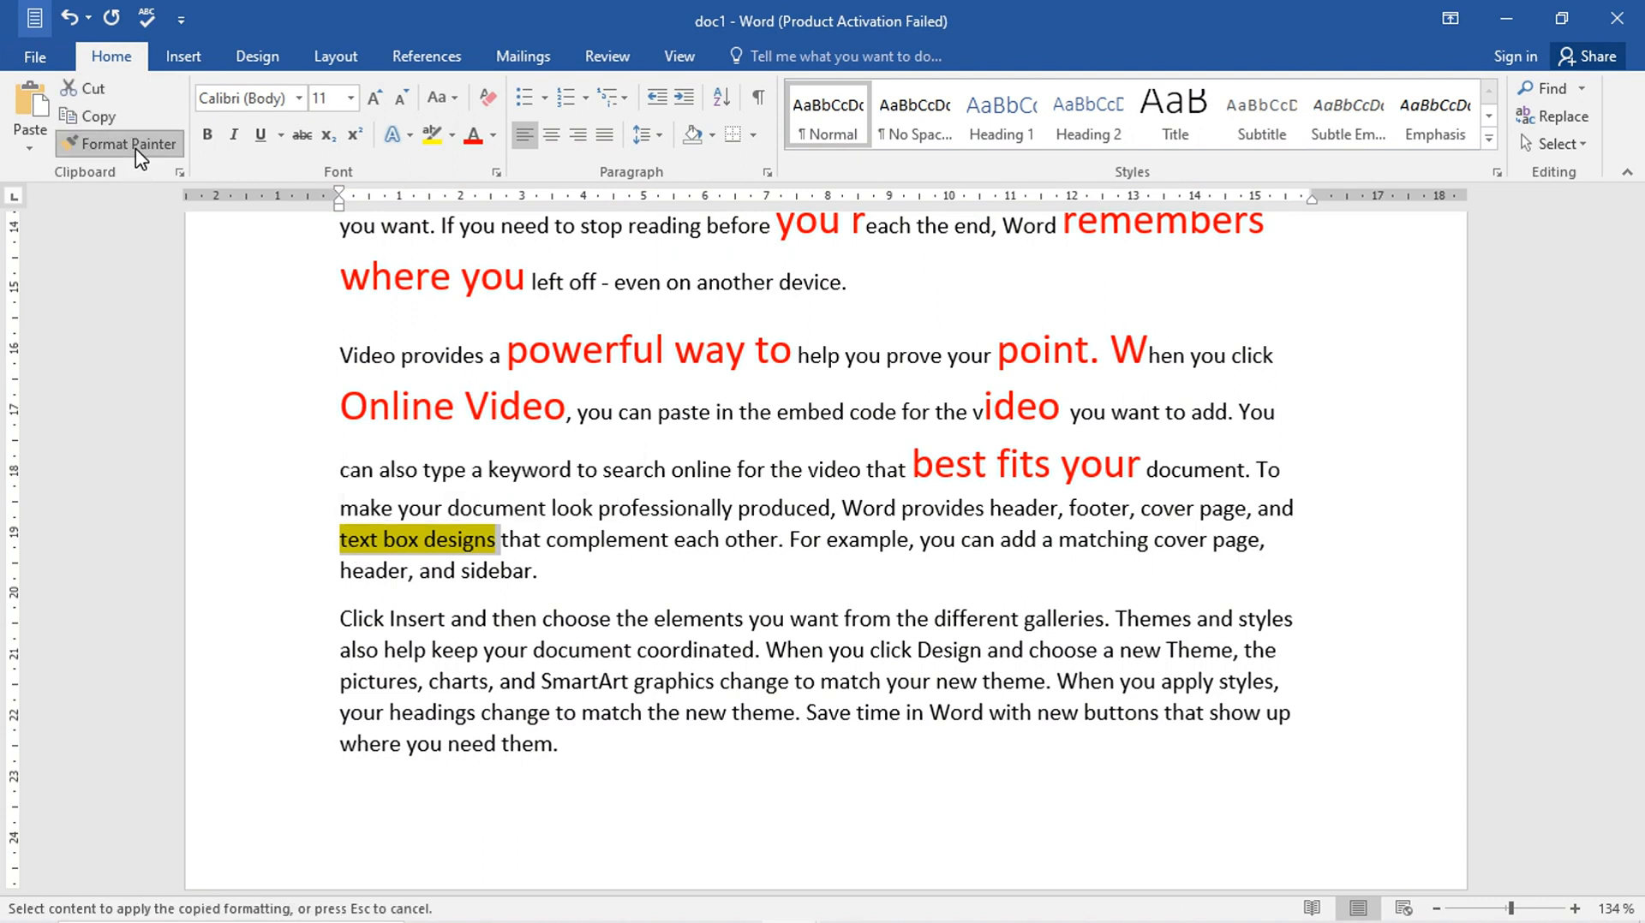
{"action": "left_click_drag", "start_coordinate": [686, 540], "coordinate": [769, 542]}
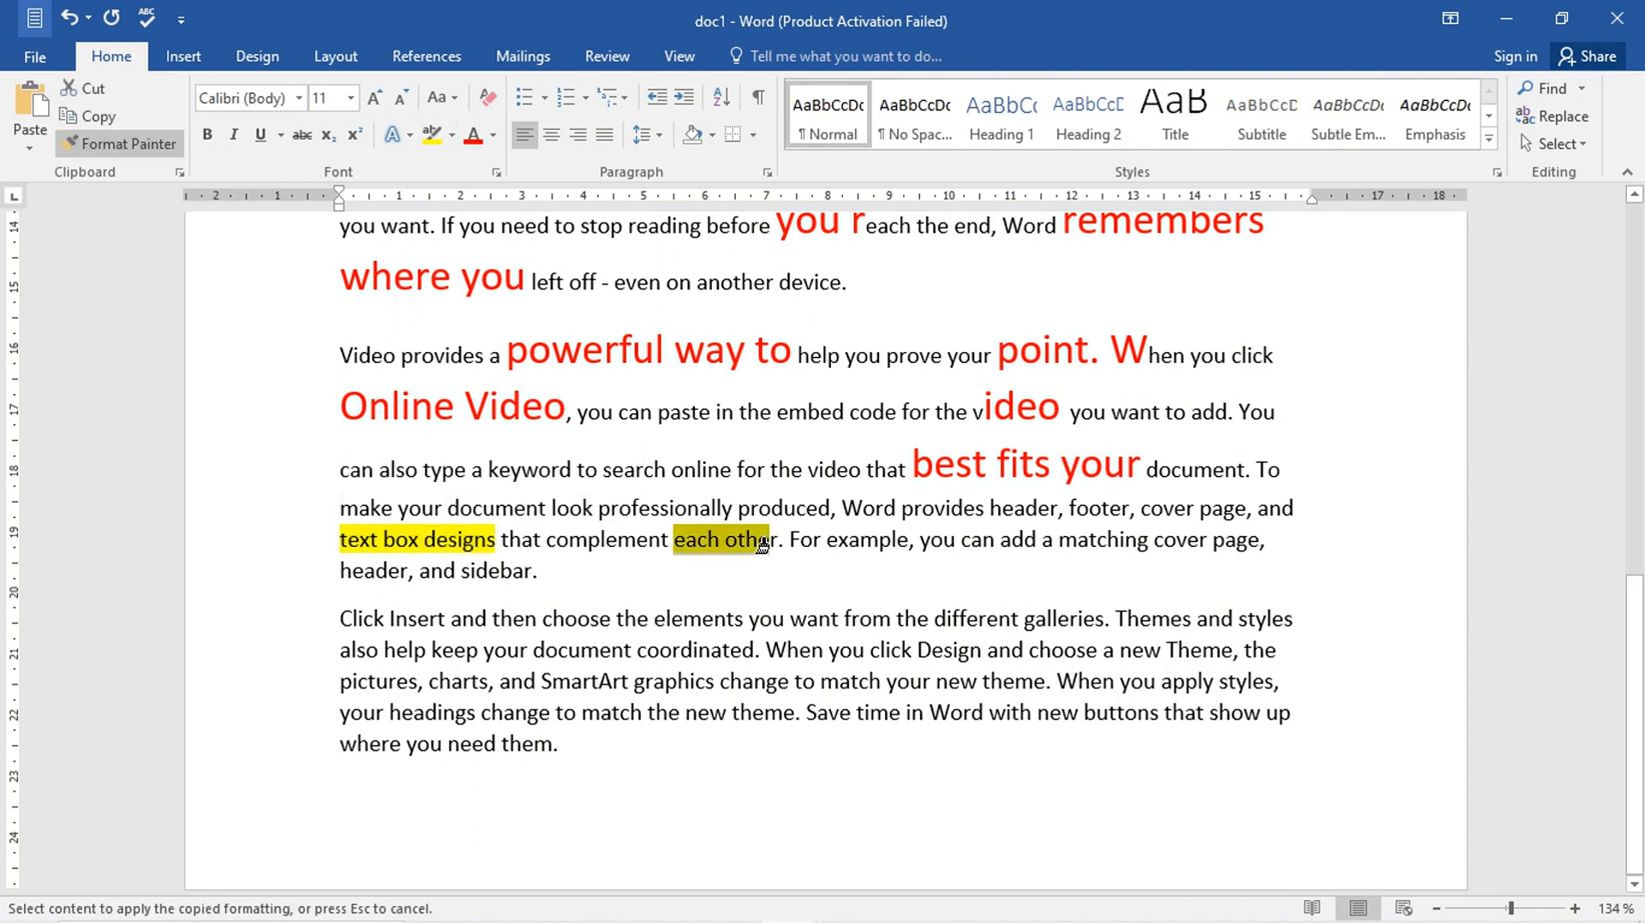
{"action": "left_click_drag", "start_coordinate": [961, 541], "coordinate": [1087, 541]}
{"action": "left_click_drag", "start_coordinate": [659, 414], "coordinate": [771, 415]}
{"action": "left_click_drag", "start_coordinate": [671, 470], "coordinate": [771, 470]}
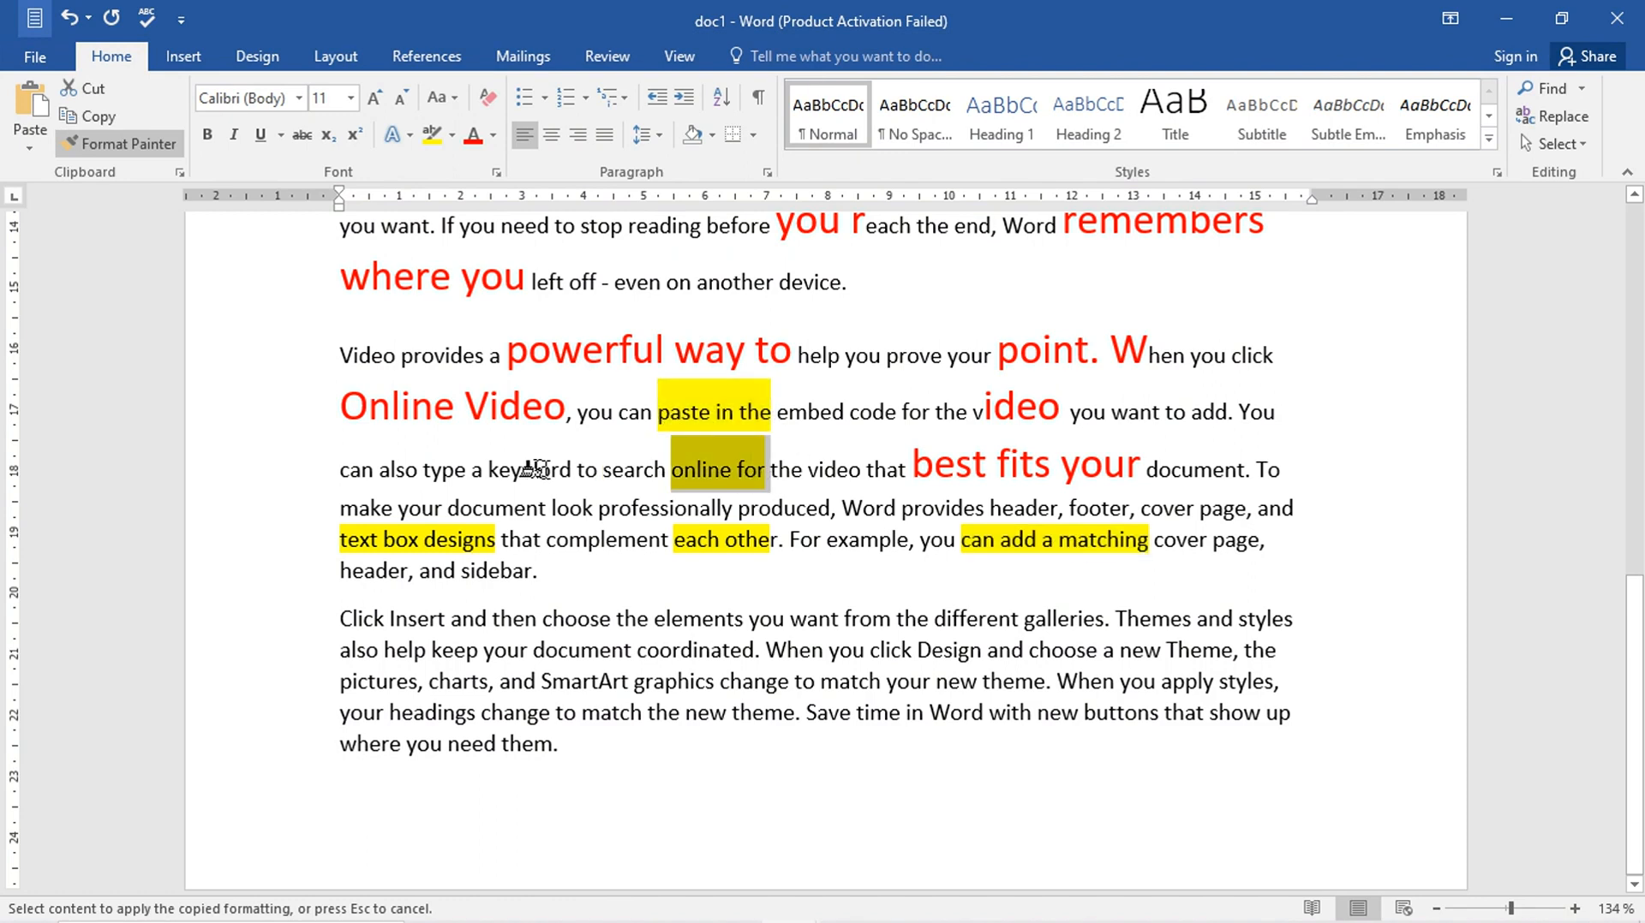
- Paint the yellow highlight onto "ywo" in "keyword", "prove" and "add" in the fourth paragraph, and turn off Format Painter
{"action": "left_click_drag", "start_coordinate": [511, 469], "coordinate": [550, 469]}
{"action": "left_click_drag", "start_coordinate": [887, 358], "coordinate": [942, 358]}
{"action": "left_click_drag", "start_coordinate": [1188, 415], "coordinate": [1227, 415]}
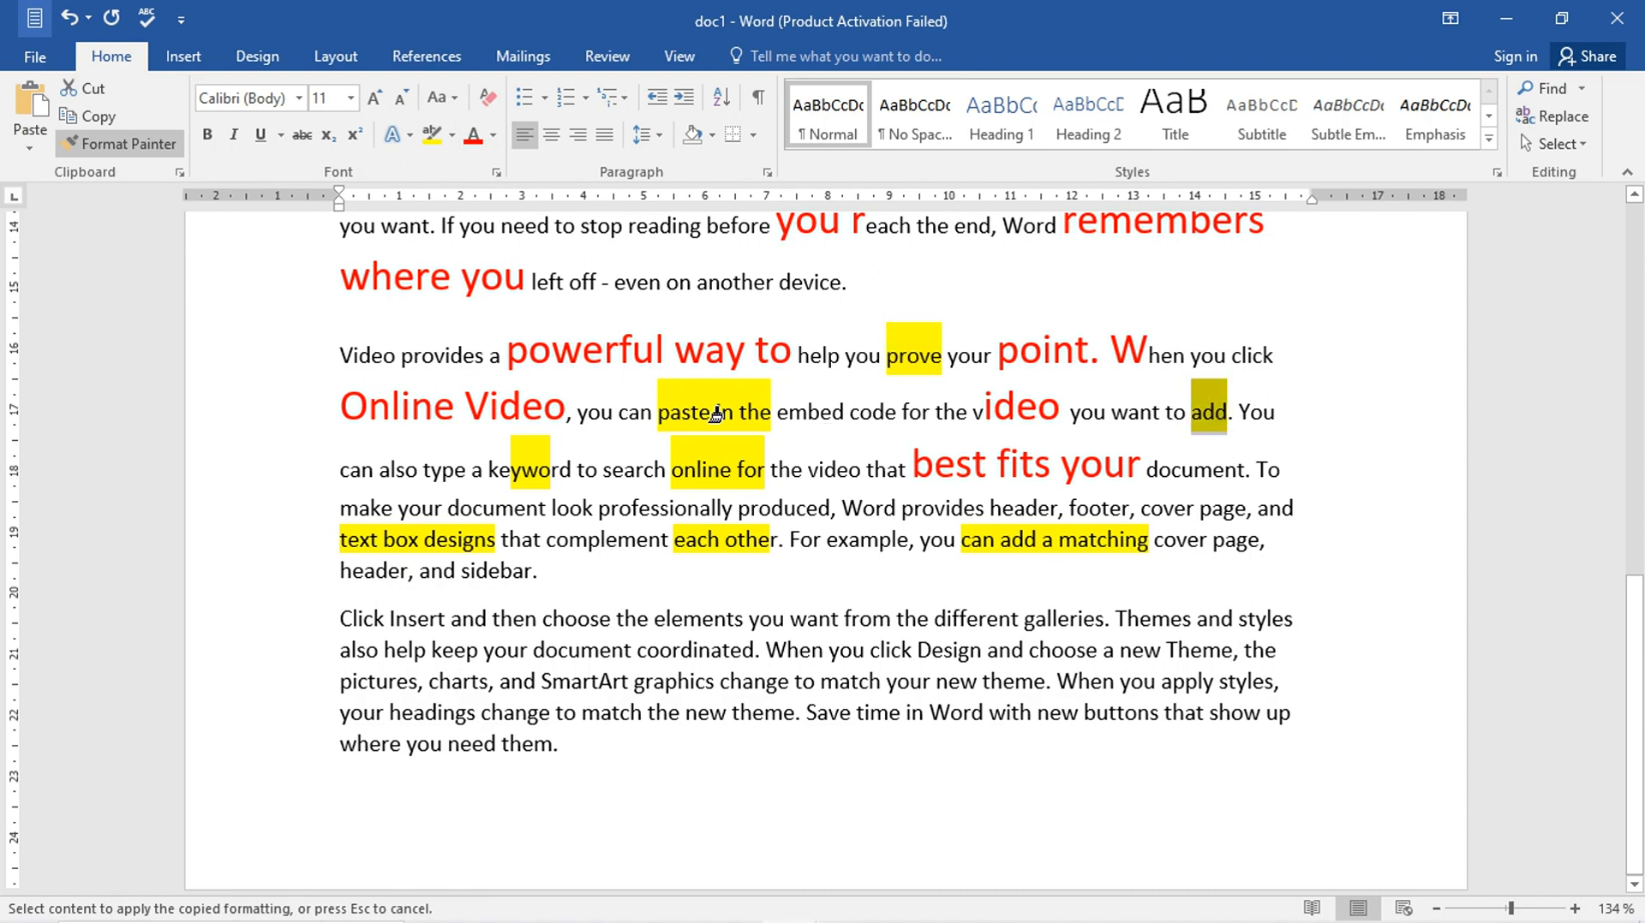
{"action": "scroll", "coordinate": [716, 424], "scroll_direction": "up", "scroll_amount": 6}
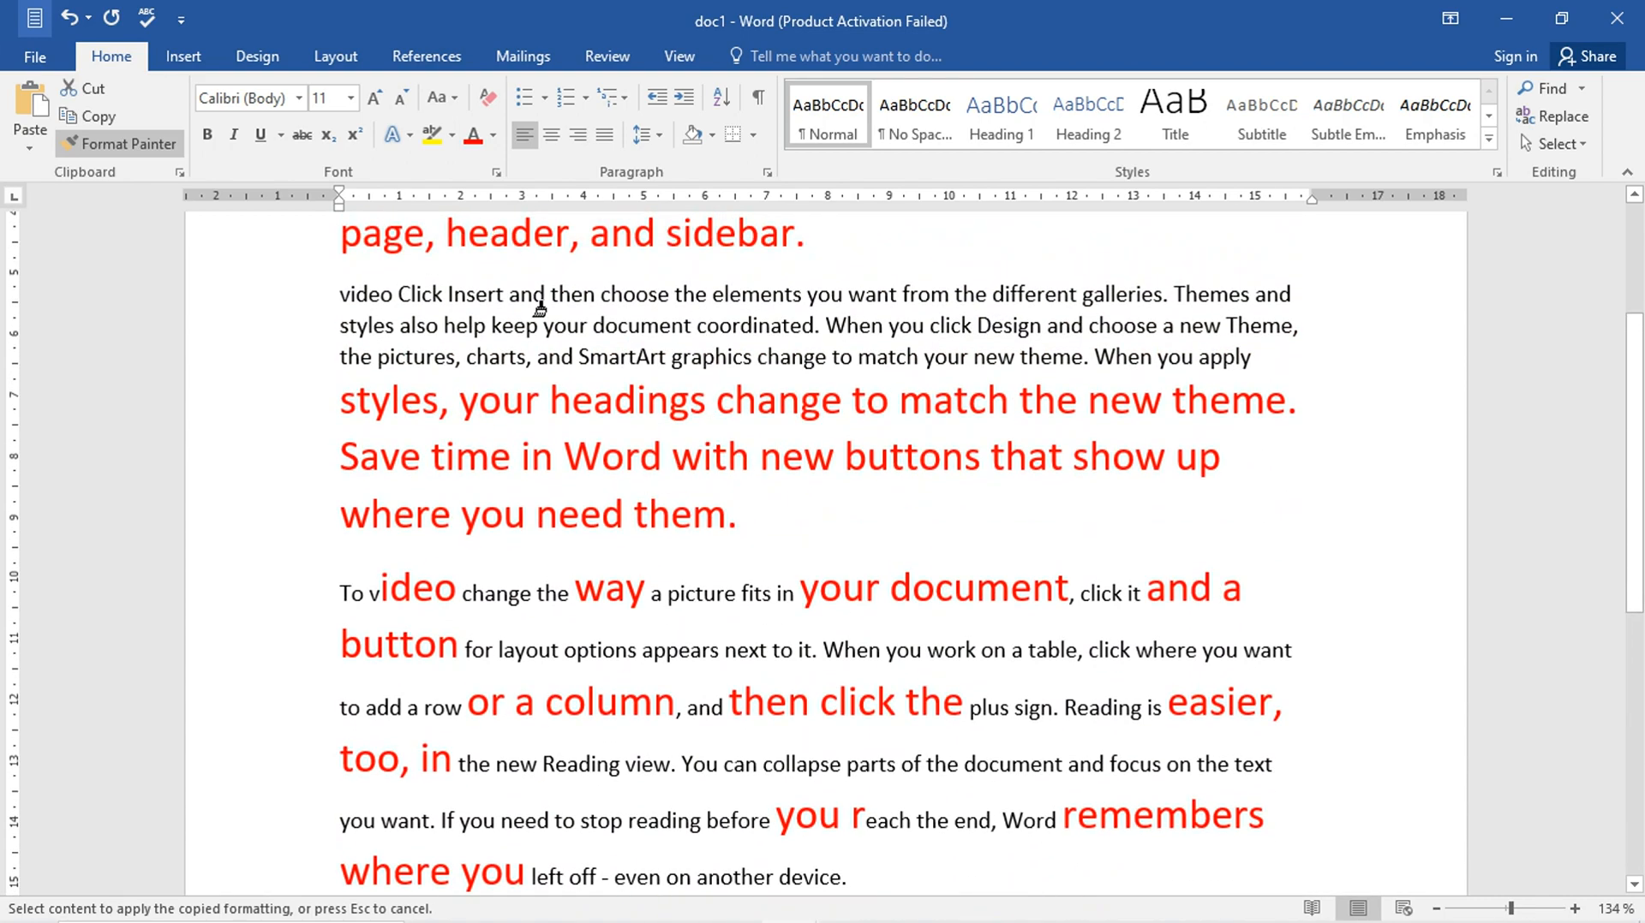
{"action": "scroll", "coordinate": [723, 525], "scroll_direction": "down", "scroll_amount": 3}
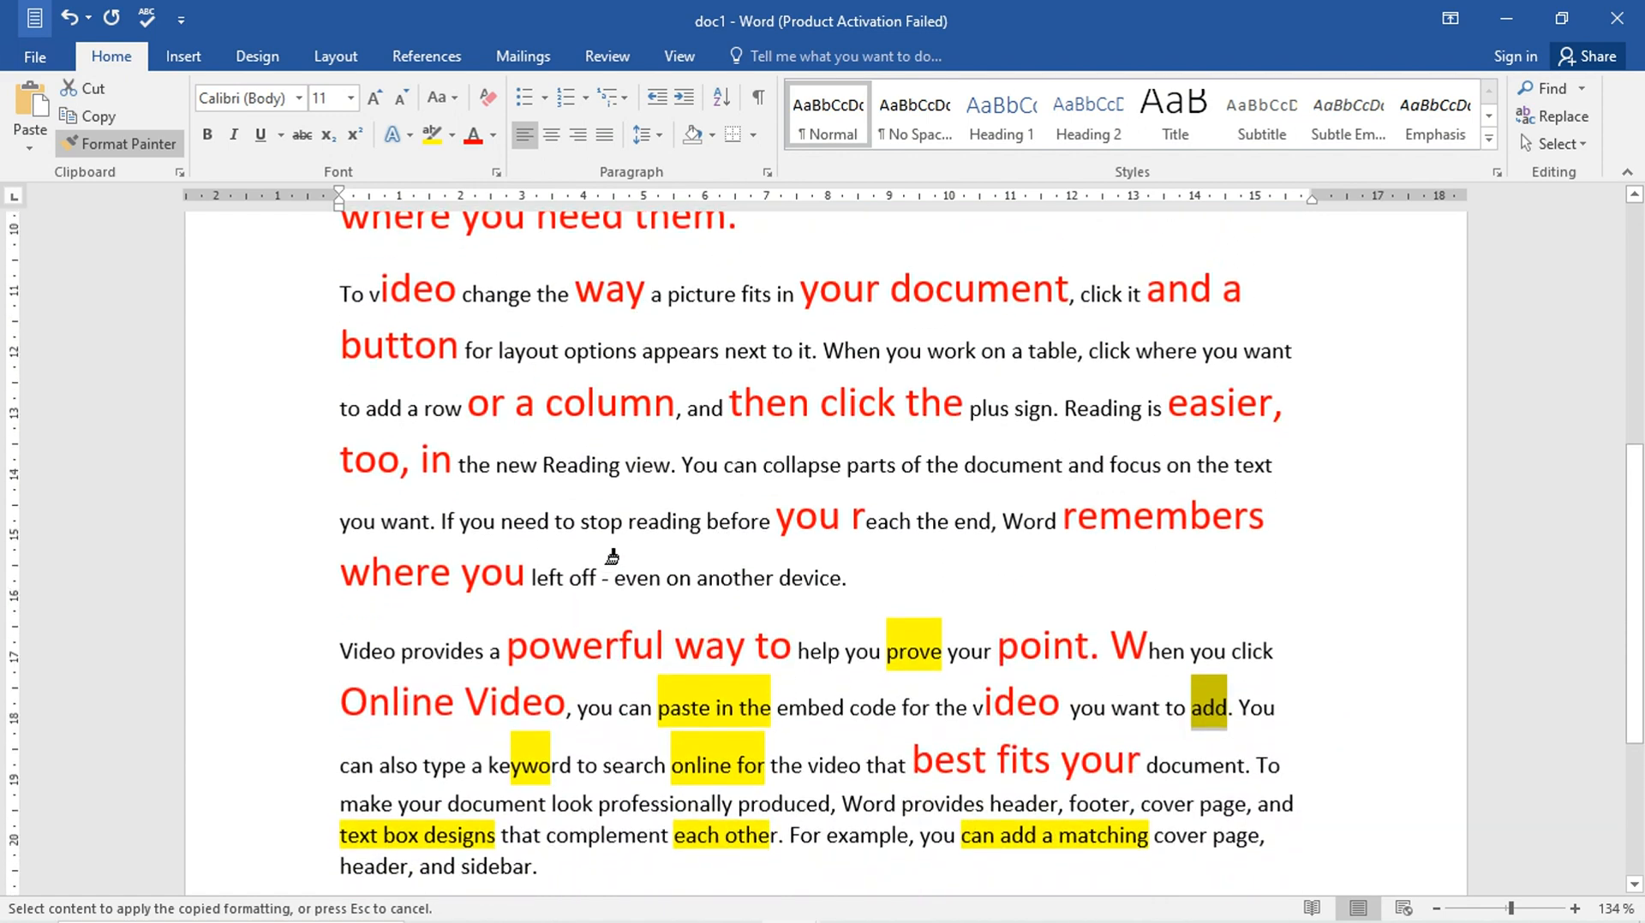
{"action": "scroll", "coordinate": [737, 685], "scroll_direction": "down", "scroll_amount": 3}
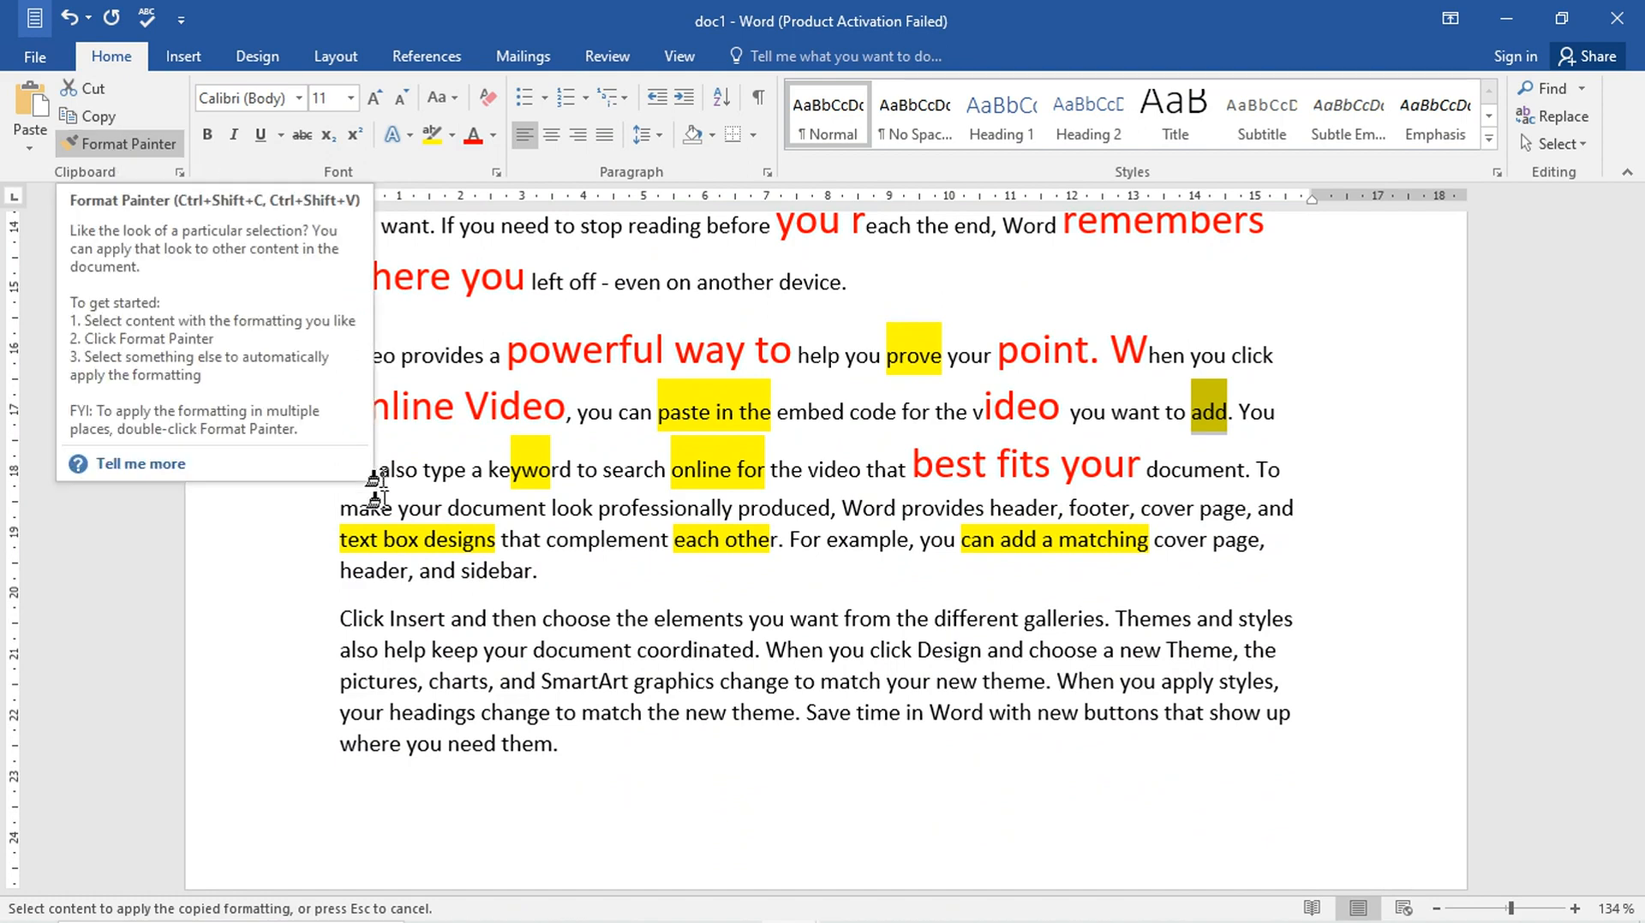
{"action": "left_click", "coordinate": [134, 153]}
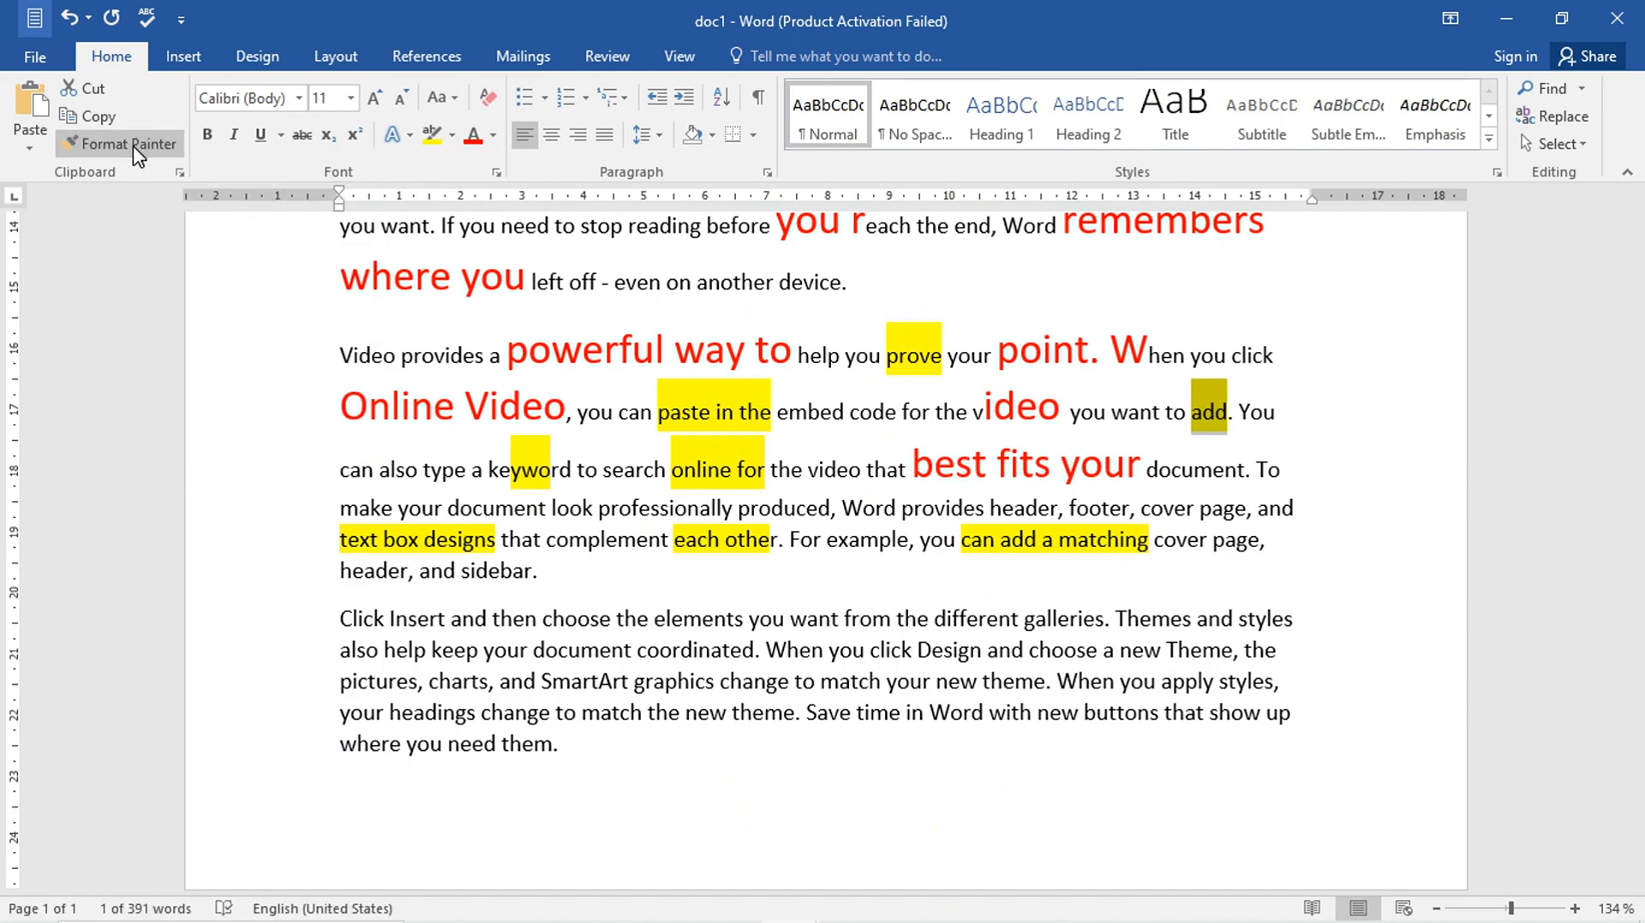
{"action": "left_click", "coordinate": [249, 508]}
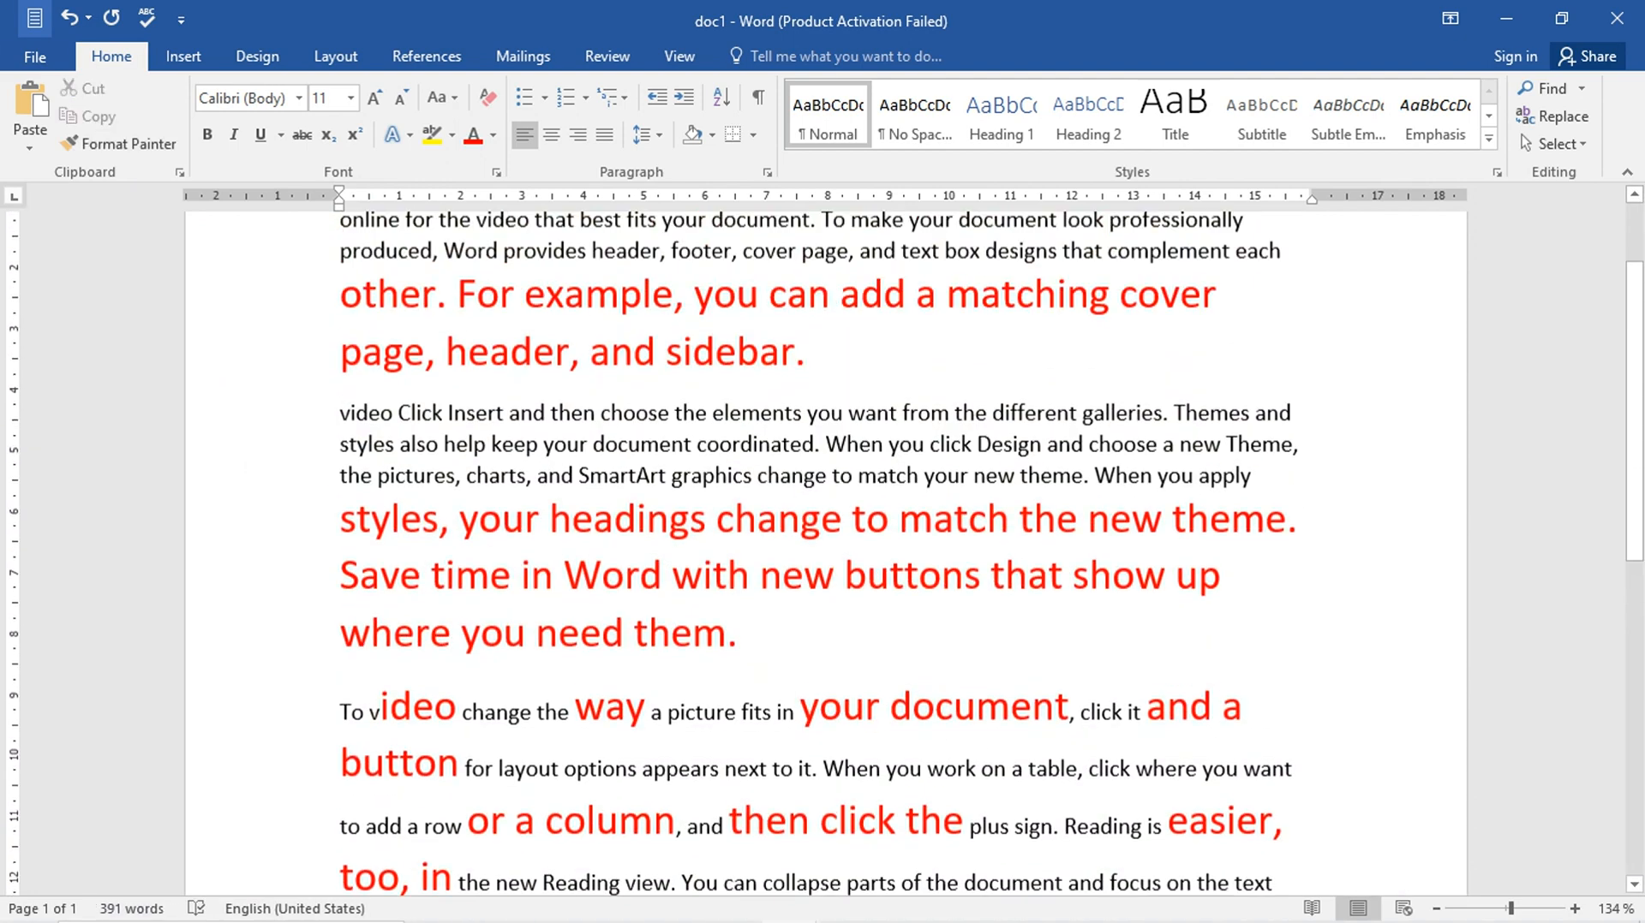
- Review the Clipboard commands with "Video" and "powerful" selected in turn in the first line, and show the paste options
{"action": "scroll", "coordinate": [822, 514], "scroll_direction": "up", "scroll_amount": 3}
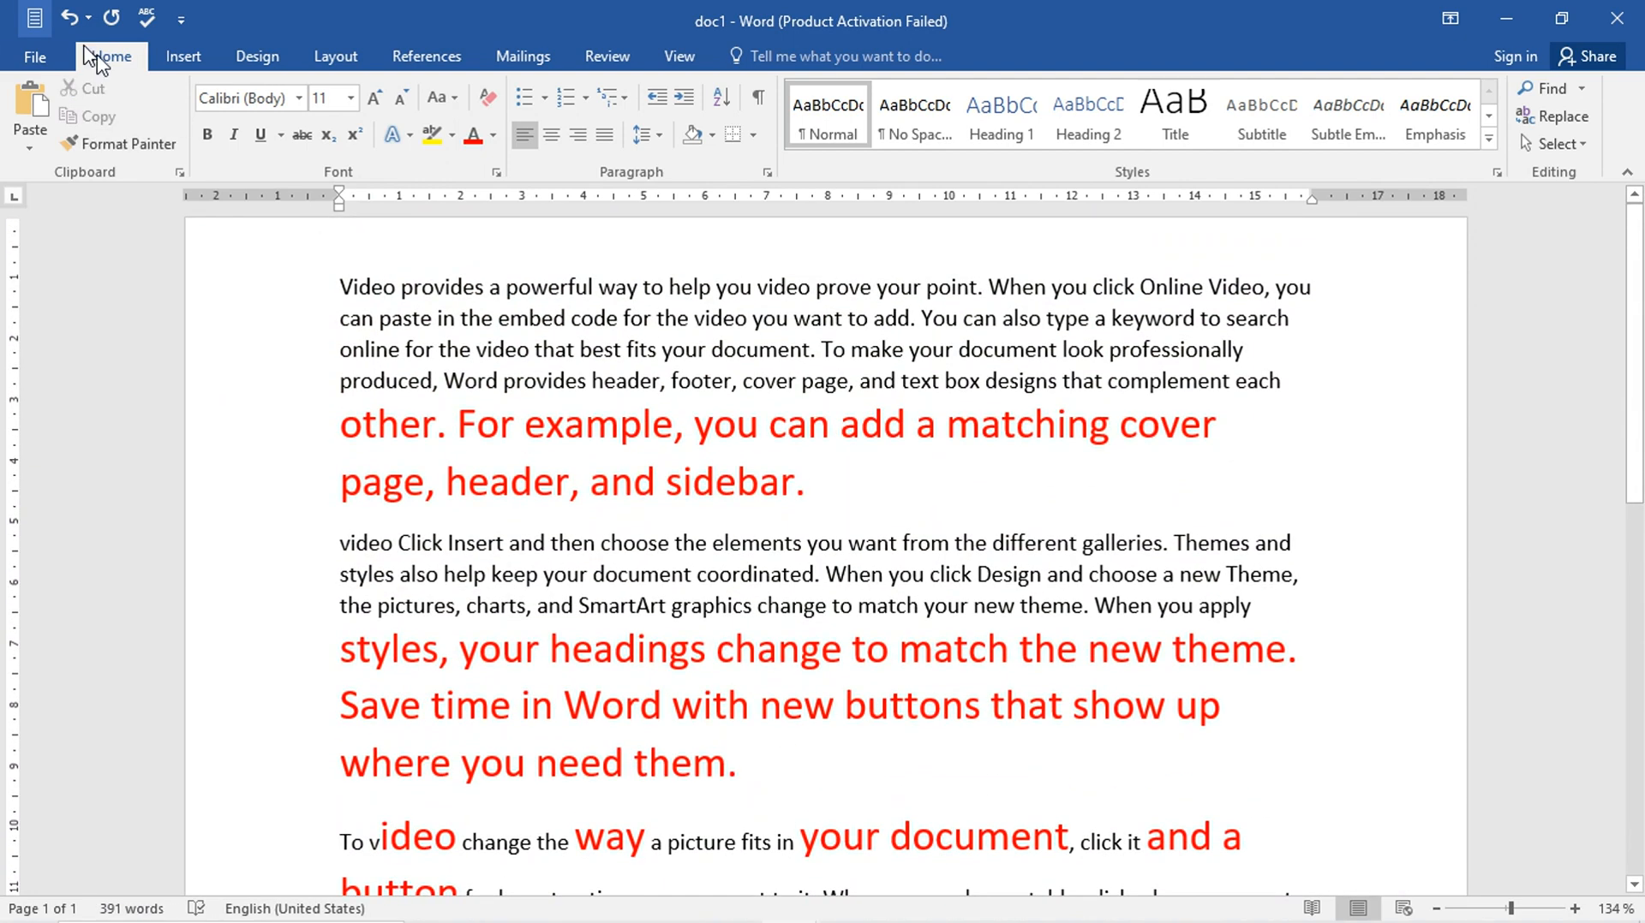
{"action": "left_click", "coordinate": [142, 151]}
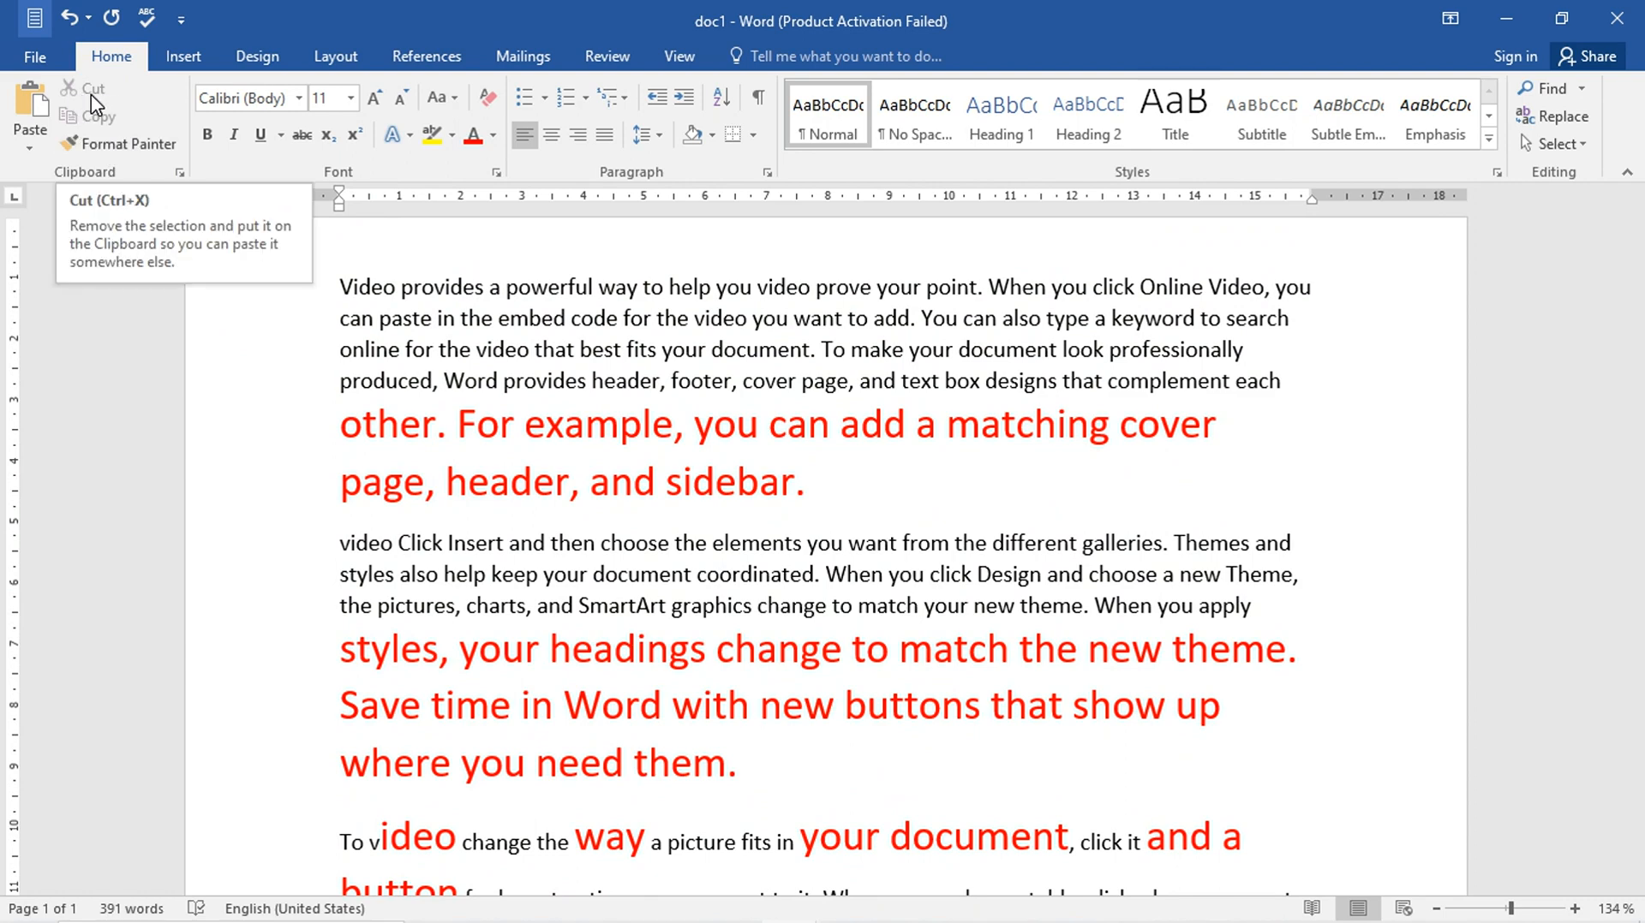
{"action": "left_click_drag", "start_coordinate": [339, 287], "coordinate": [395, 287]}
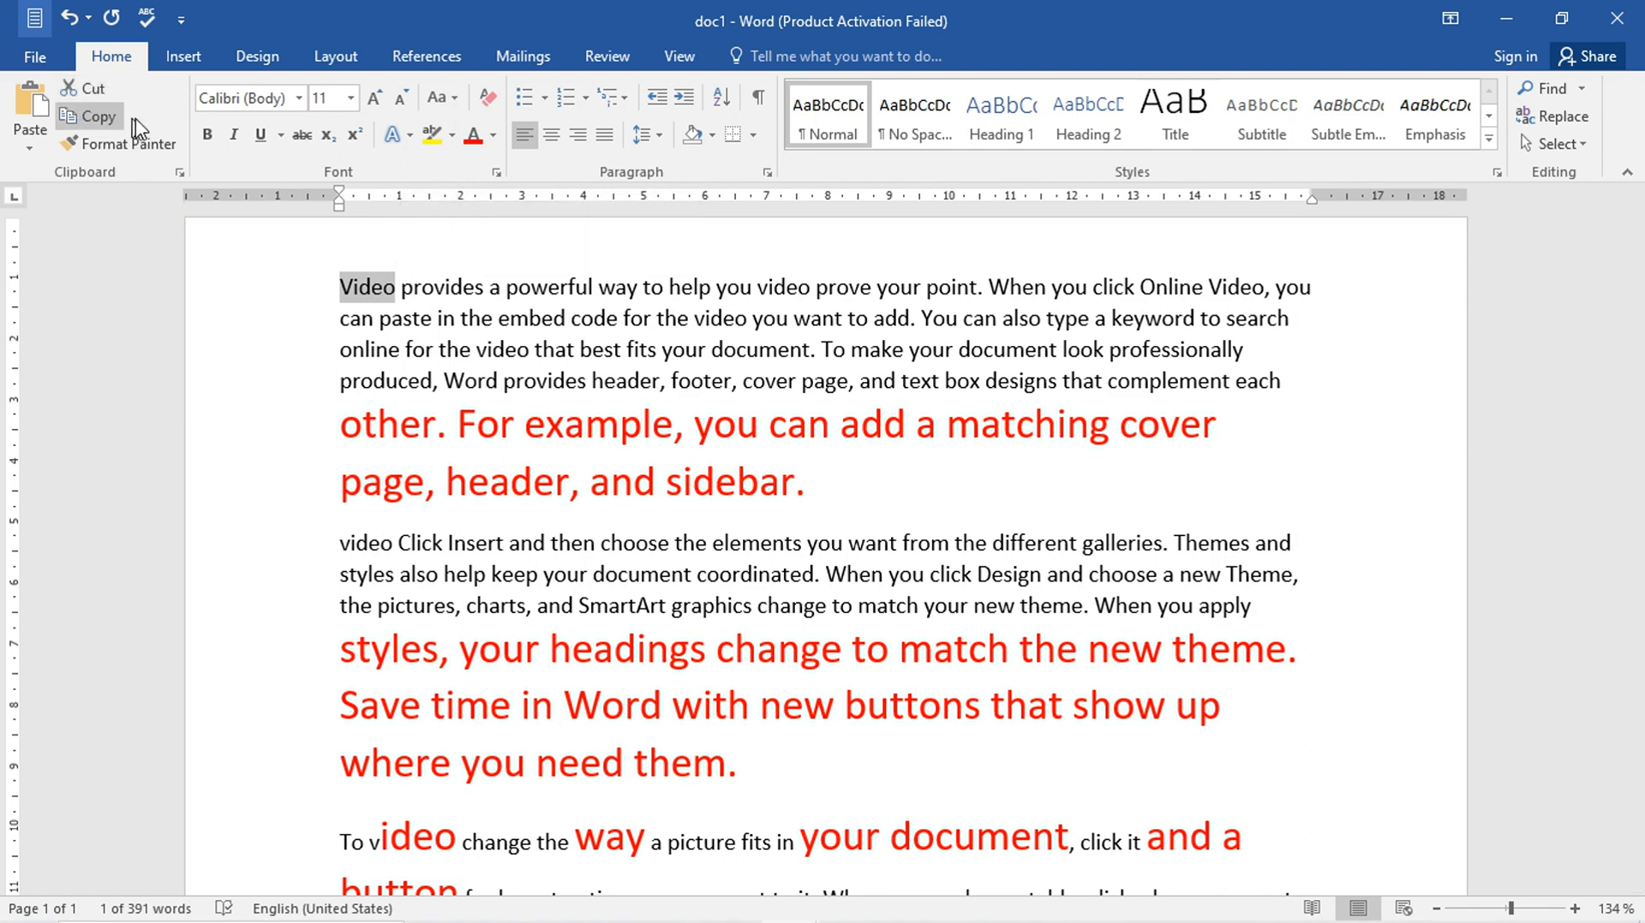
{"action": "left_click_drag", "start_coordinate": [506, 289], "coordinate": [595, 289]}
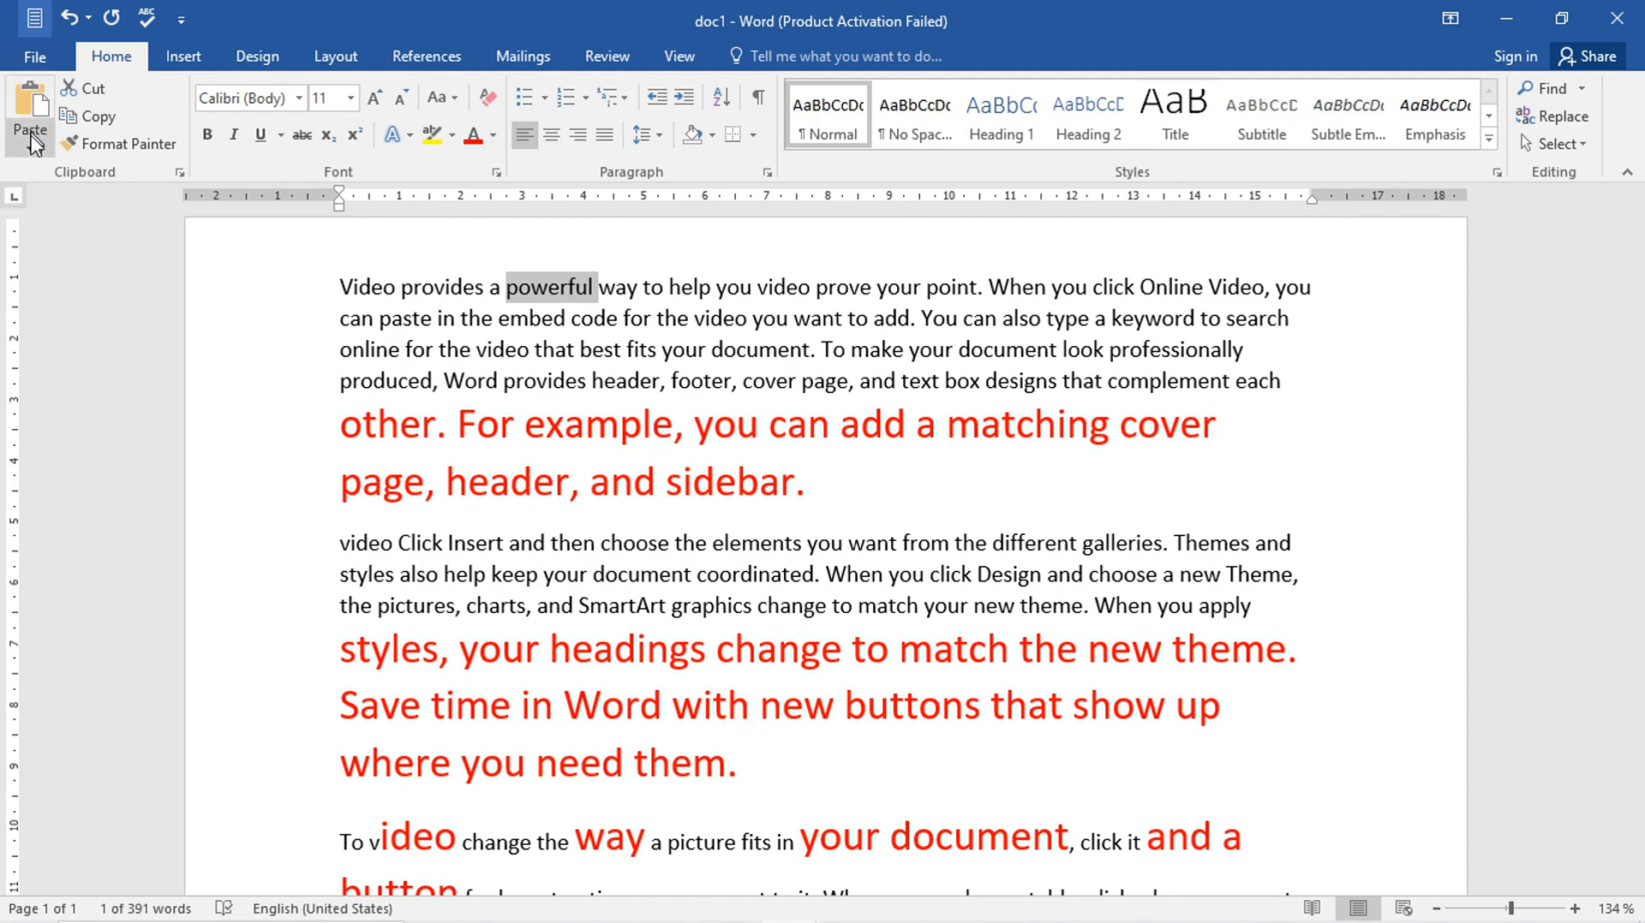
{"action": "left_click", "coordinate": [30, 151]}
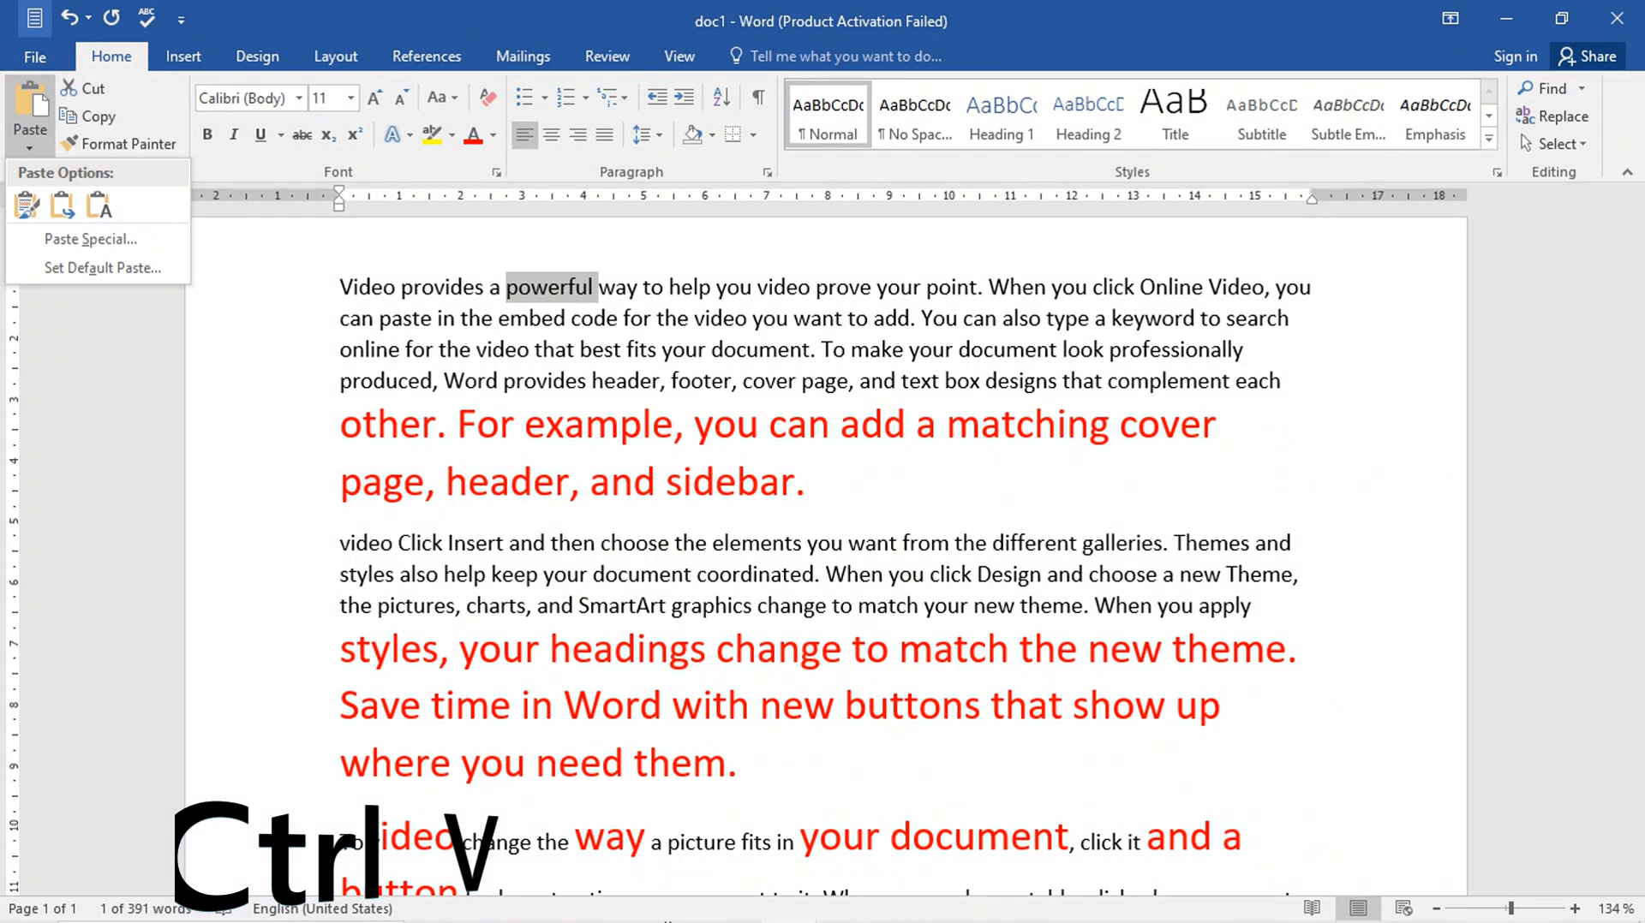
- Switch to Document1 and copy the word "document" from the large blue "To make your document" text
{"action": "mouse_move", "coordinate": [613, 915]}
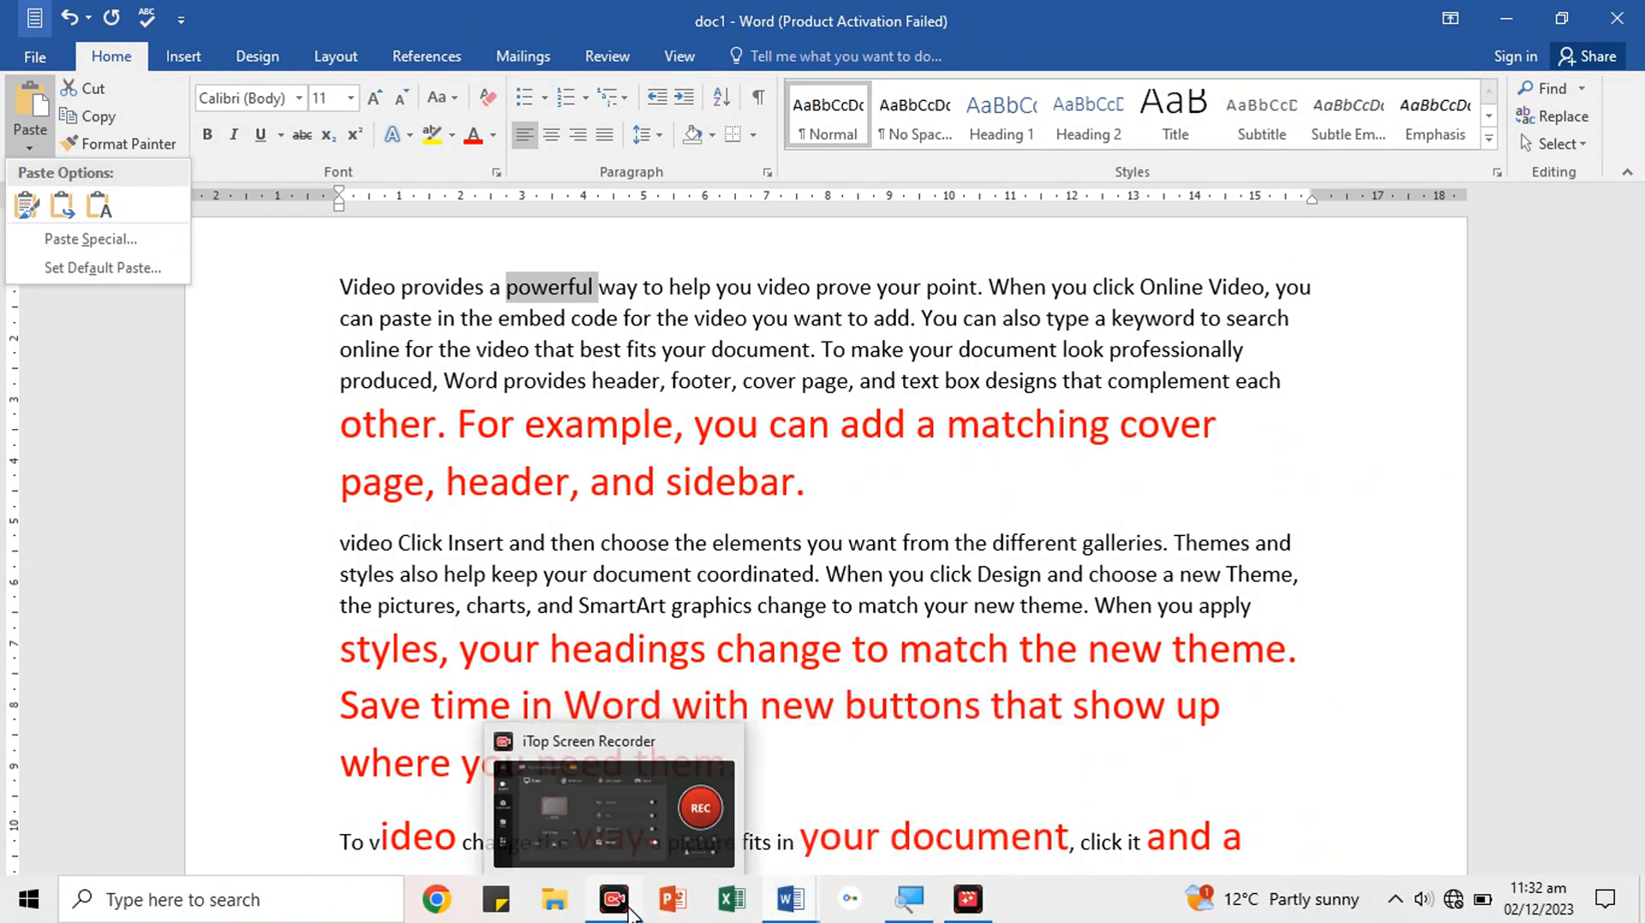
{"action": "mouse_move", "coordinate": [790, 903]}
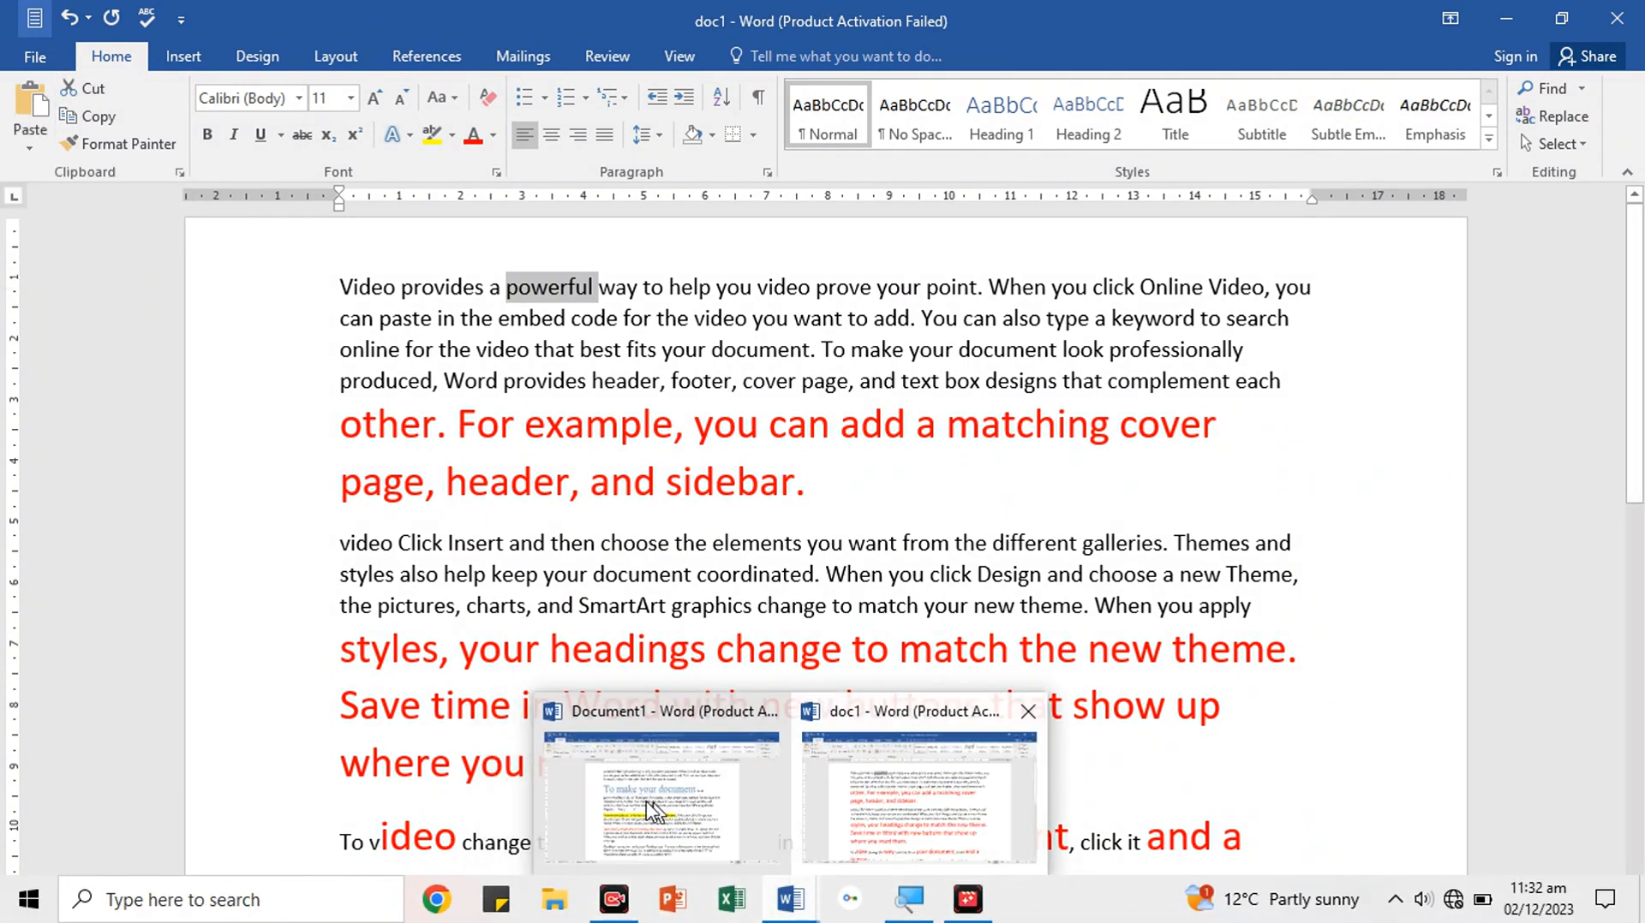
{"action": "left_click", "coordinate": [647, 707]}
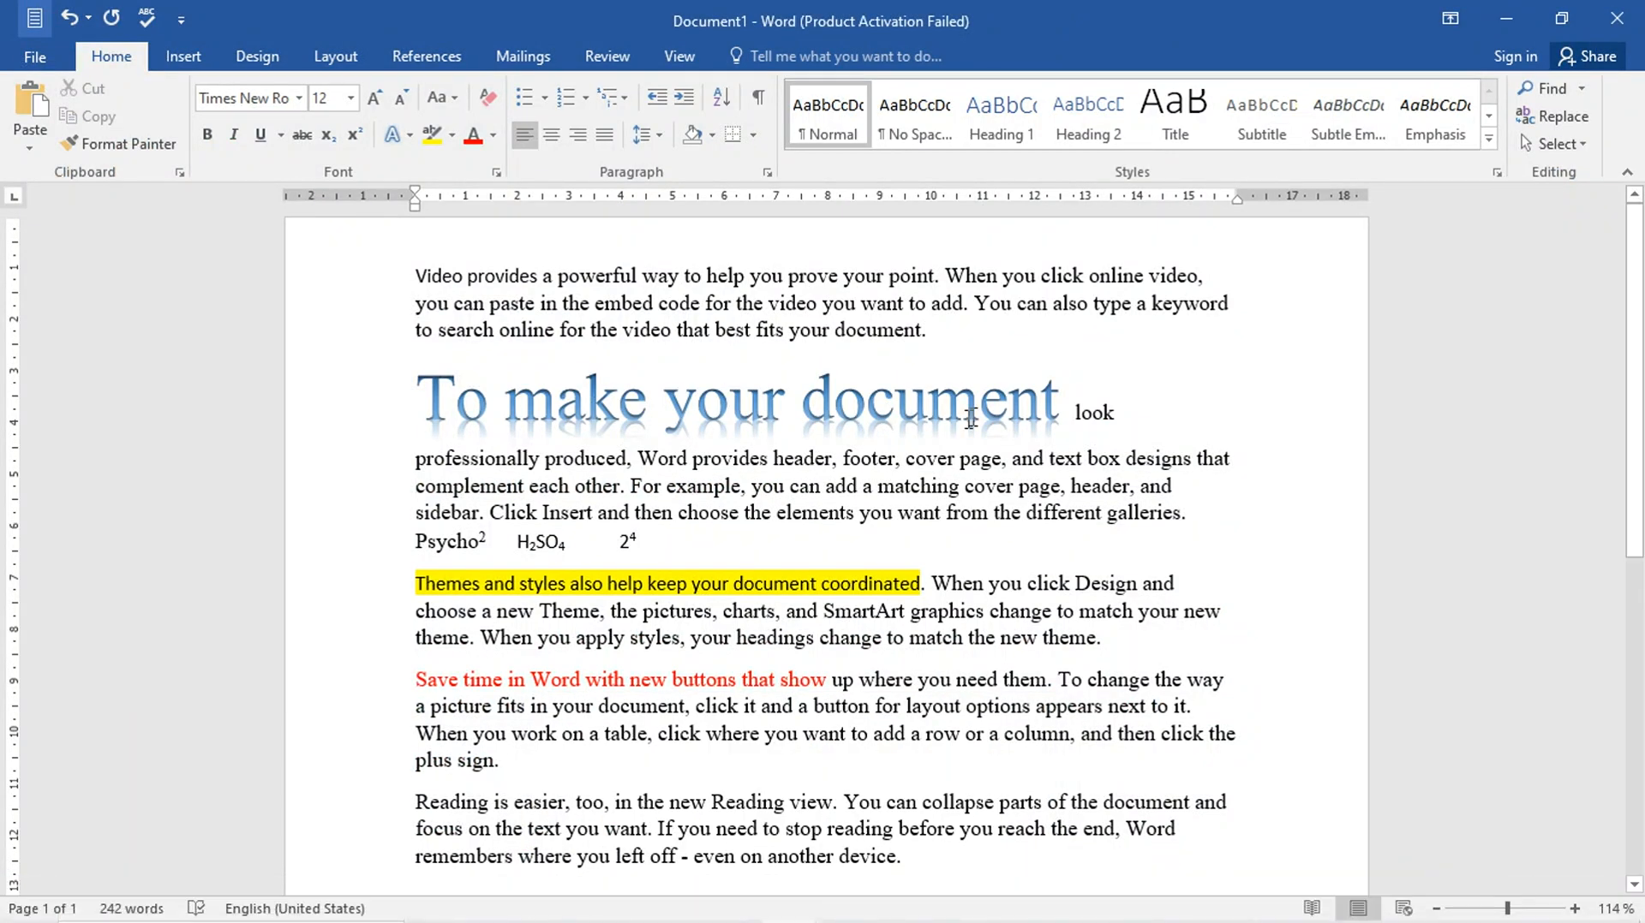
{"action": "left_click_drag", "start_coordinate": [1060, 402], "coordinate": [810, 413]}
{"action": "key", "text": "ctrl+c"}
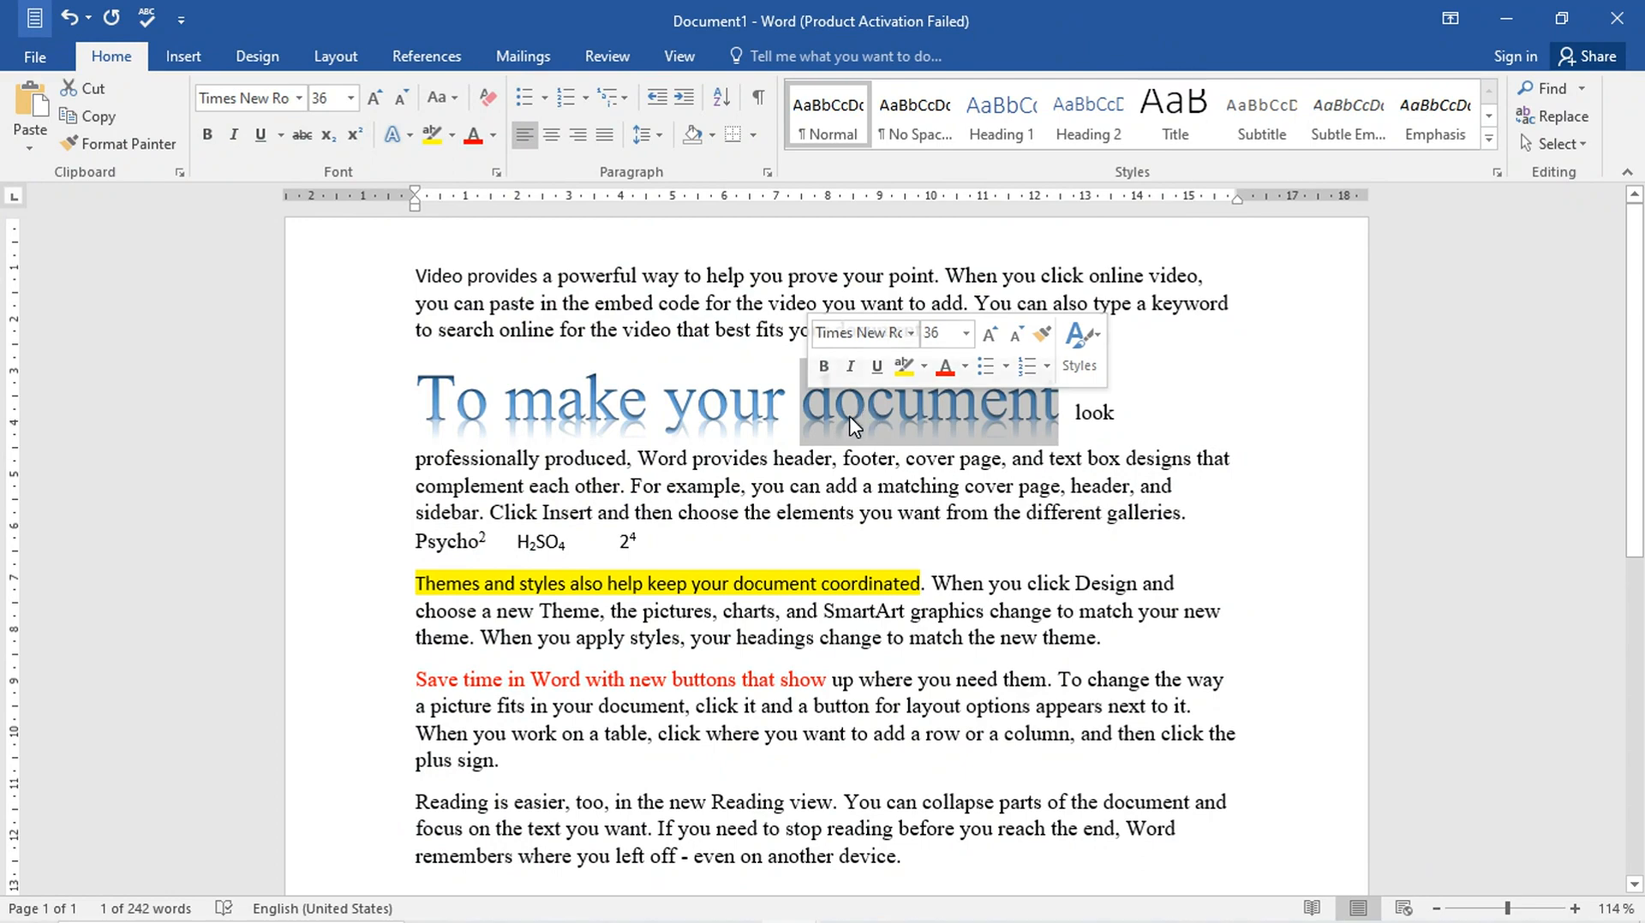
{"action": "left_click", "coordinate": [96, 121]}
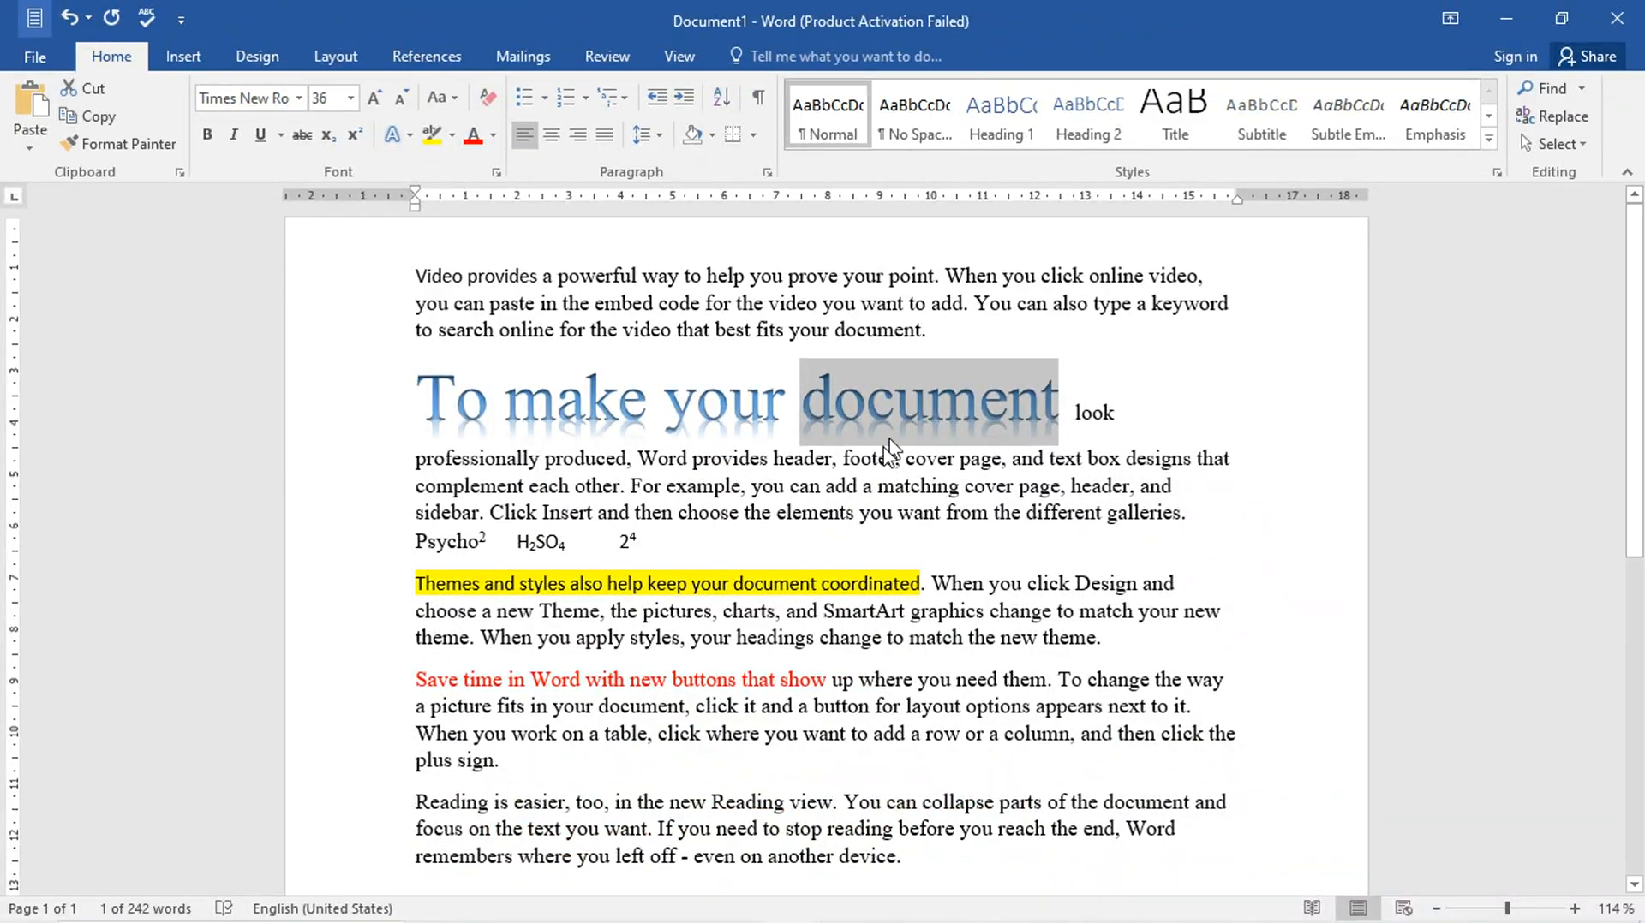
- Switch to doc1 and paste the copied word "document" with its source formatting after "Video" in the first line
{"action": "mouse_move", "coordinate": [896, 922]}
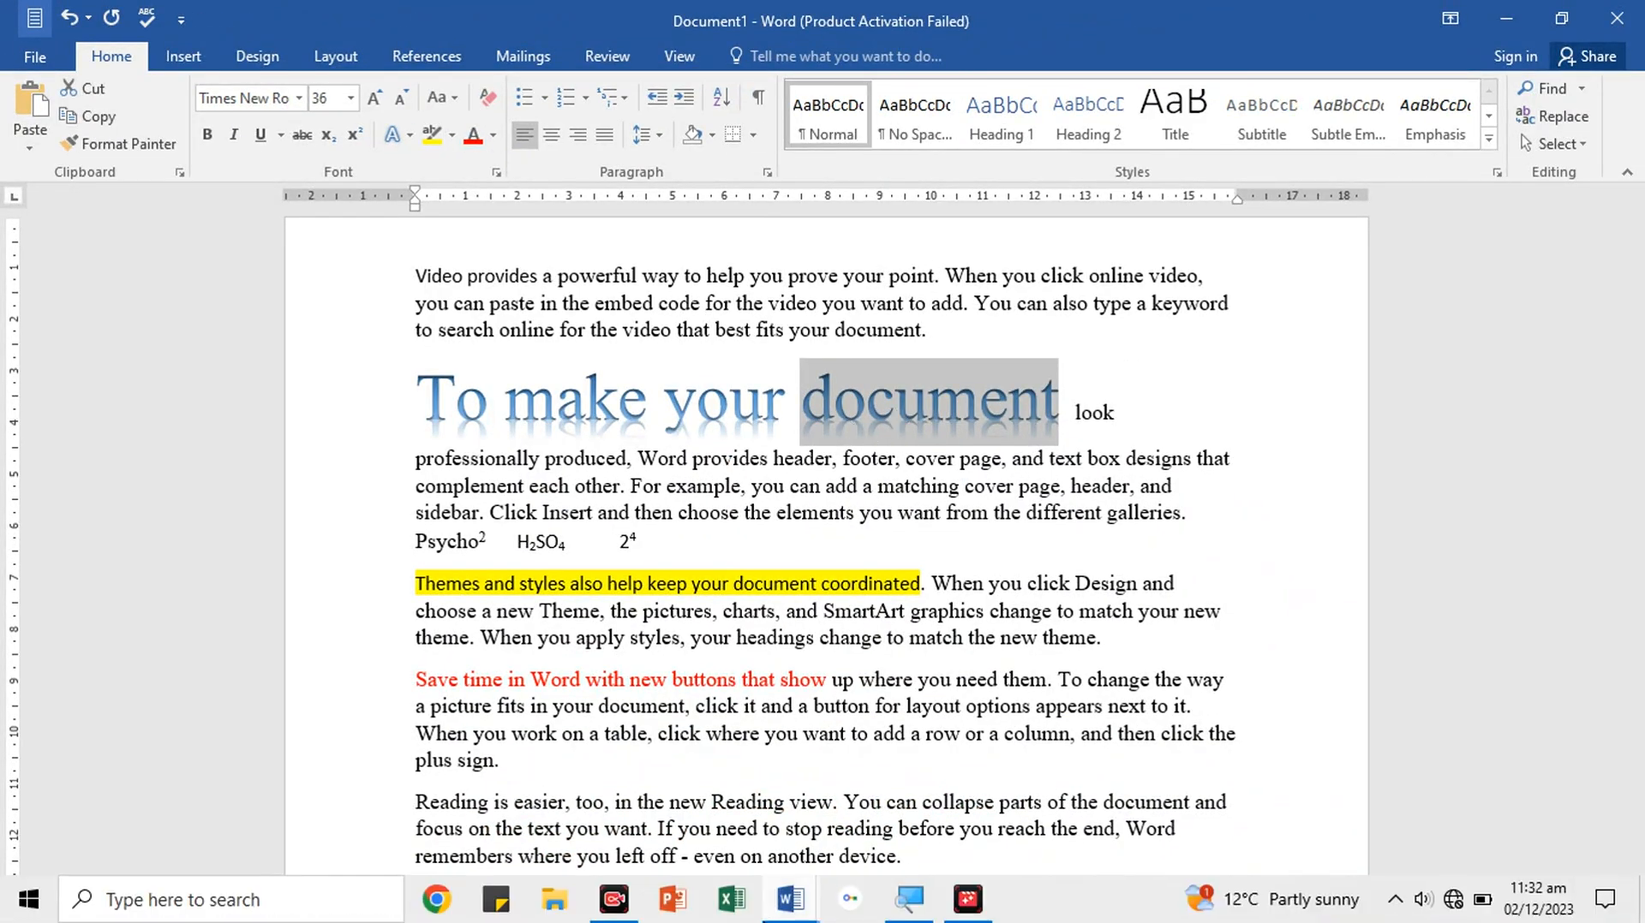
{"action": "mouse_move", "coordinate": [809, 915]}
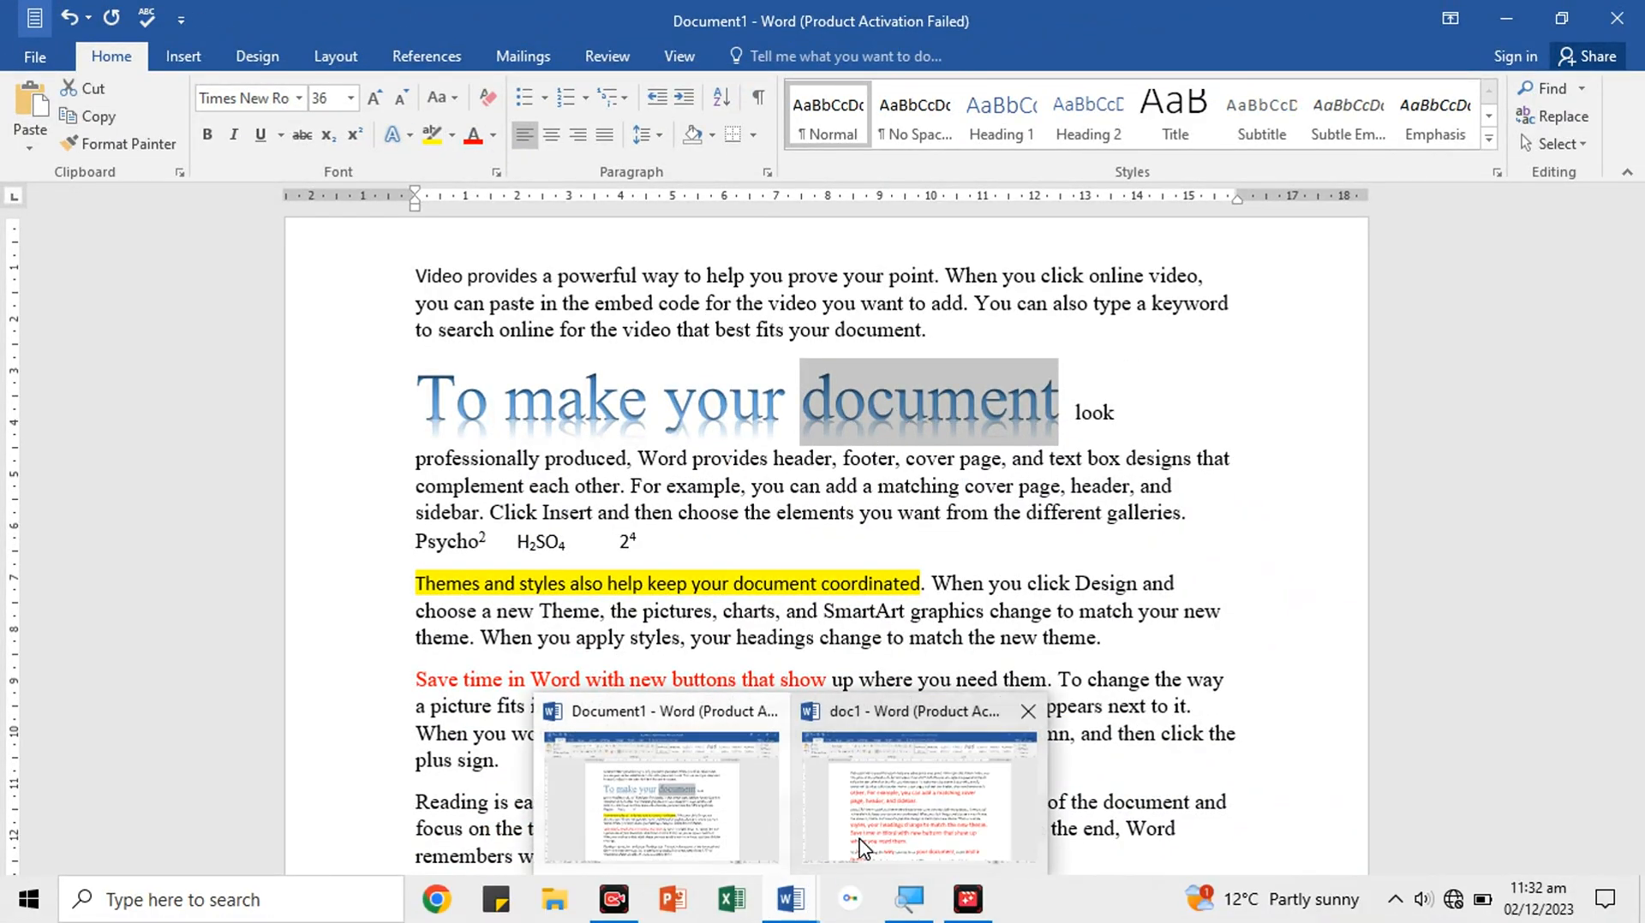
{"action": "left_click", "coordinate": [859, 848]}
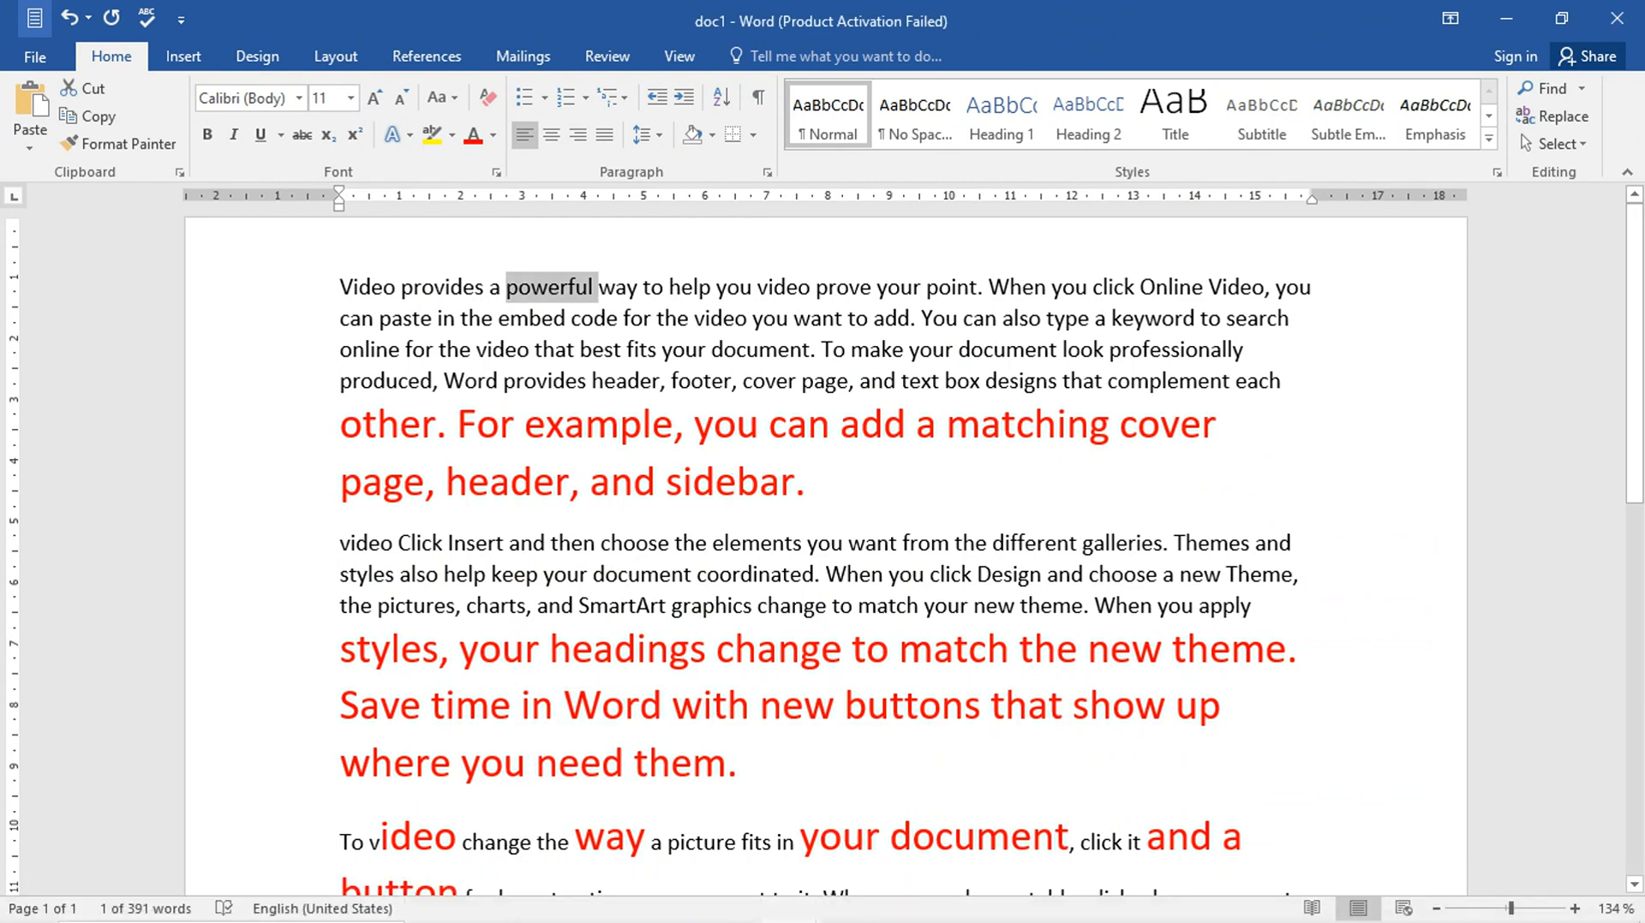
{"action": "left_click", "coordinate": [401, 287]}
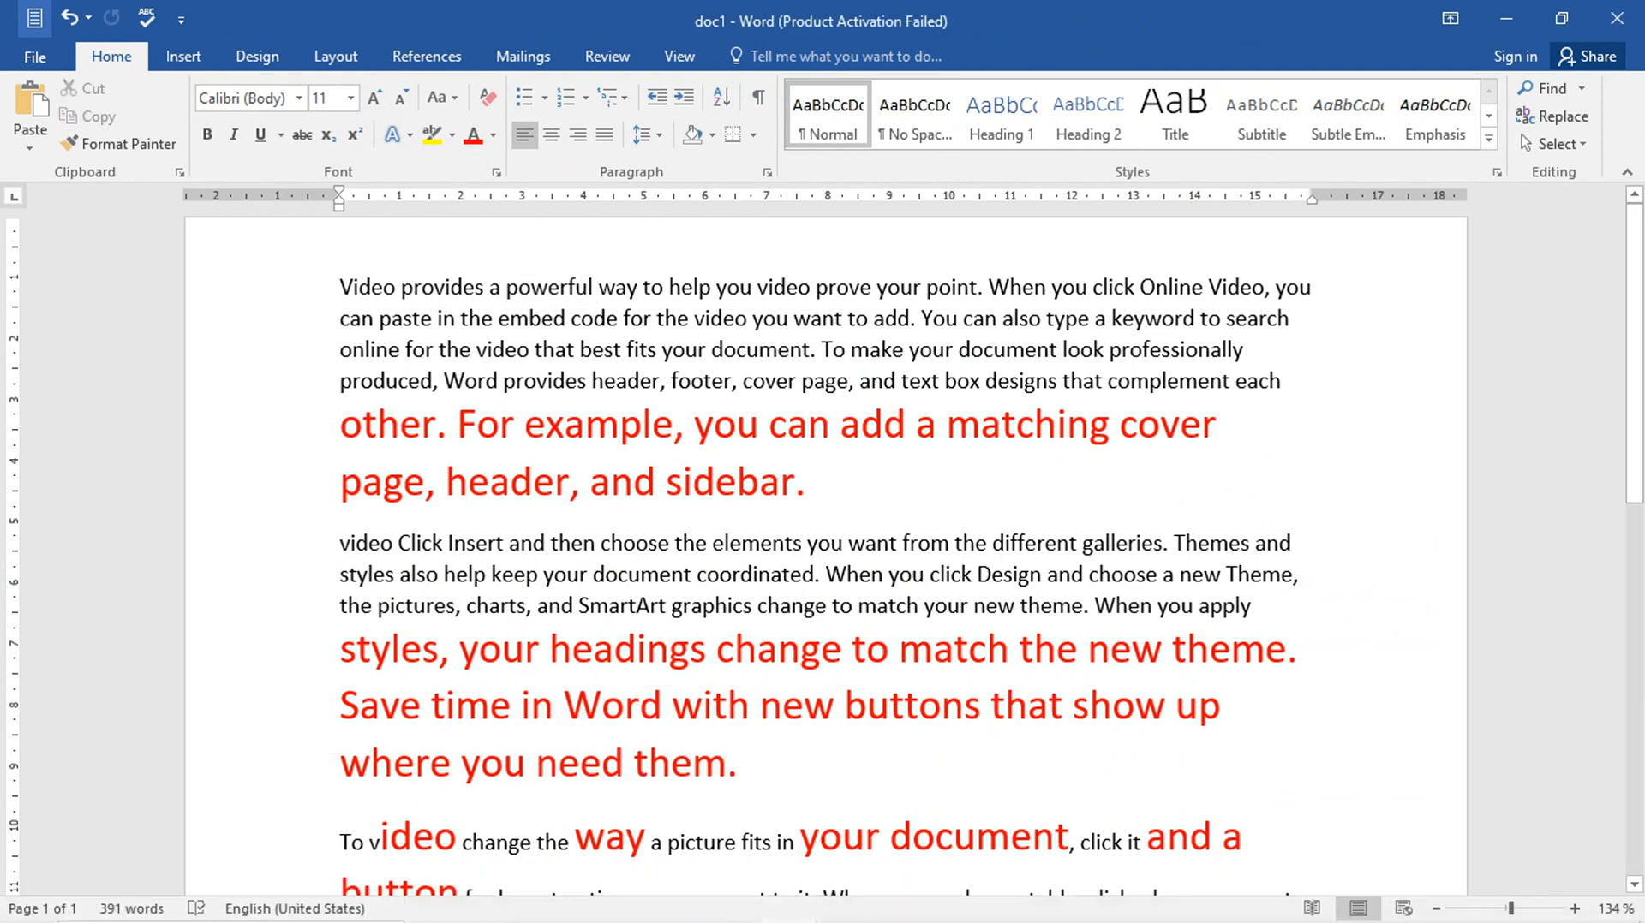
{"action": "left_click", "coordinate": [32, 147]}
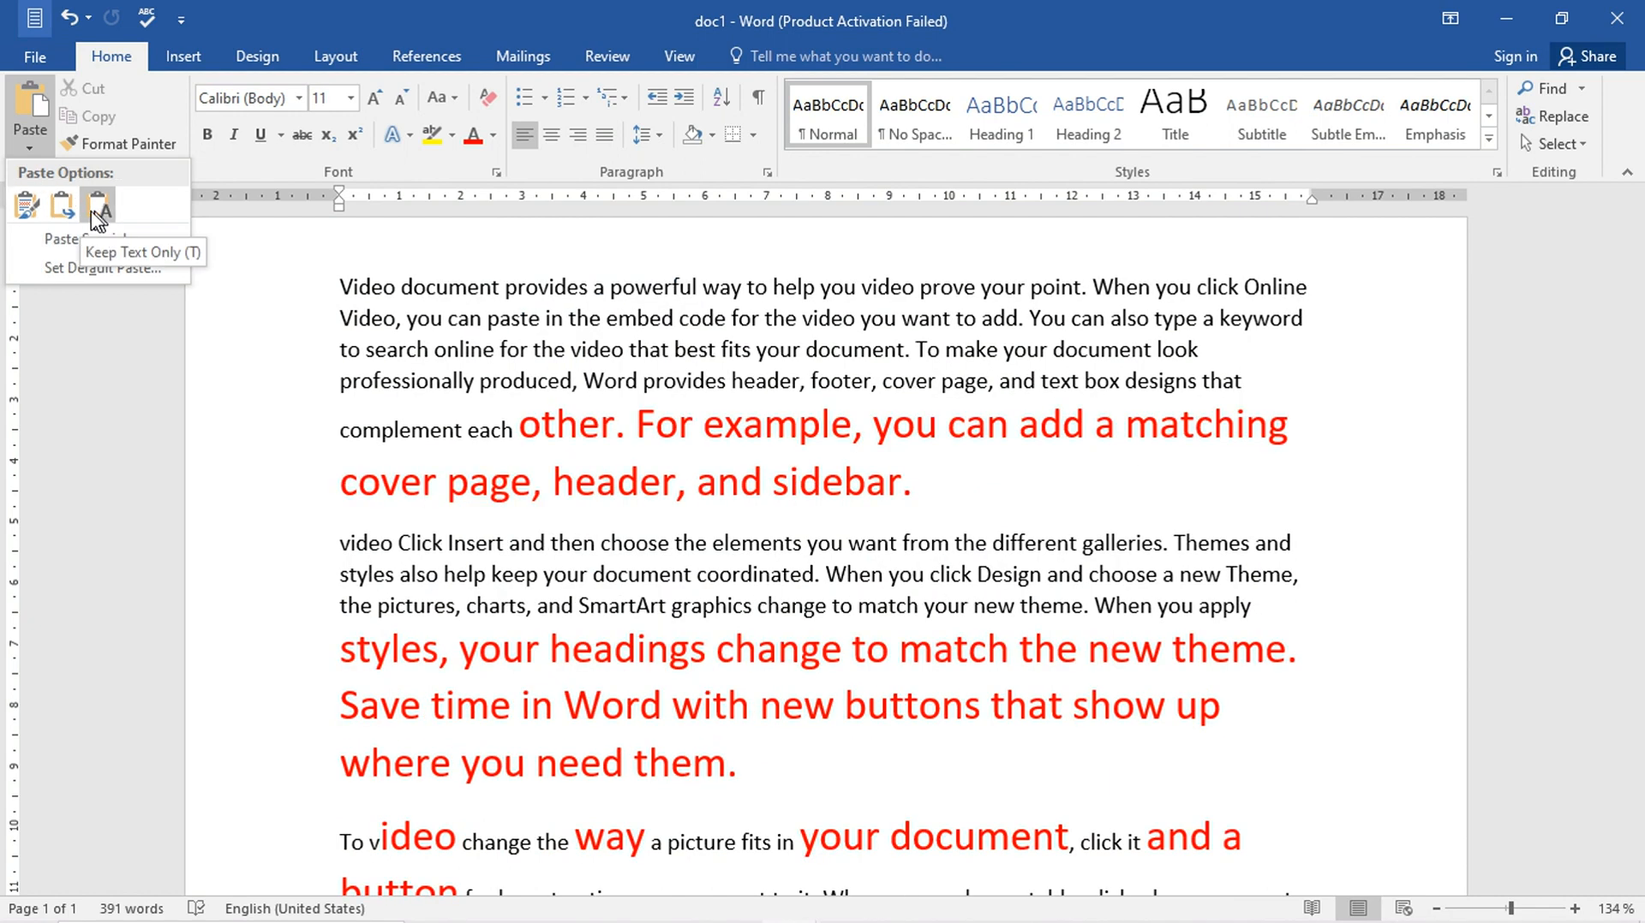
{"action": "left_click", "coordinate": [30, 147]}
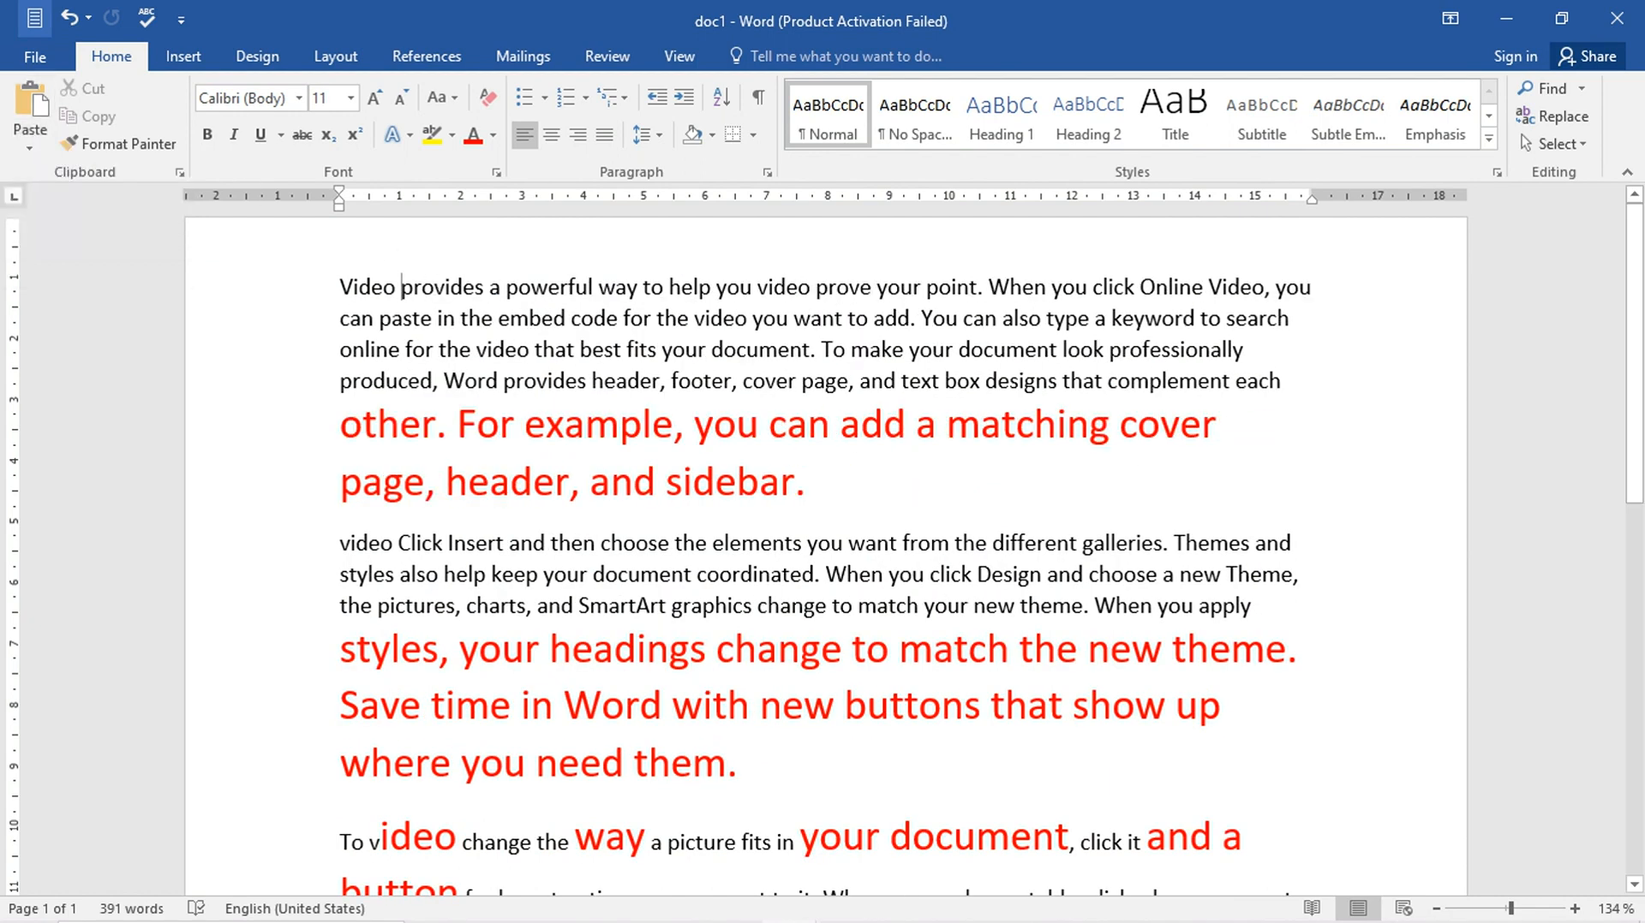
{"action": "key", "text": "ctrl+v"}
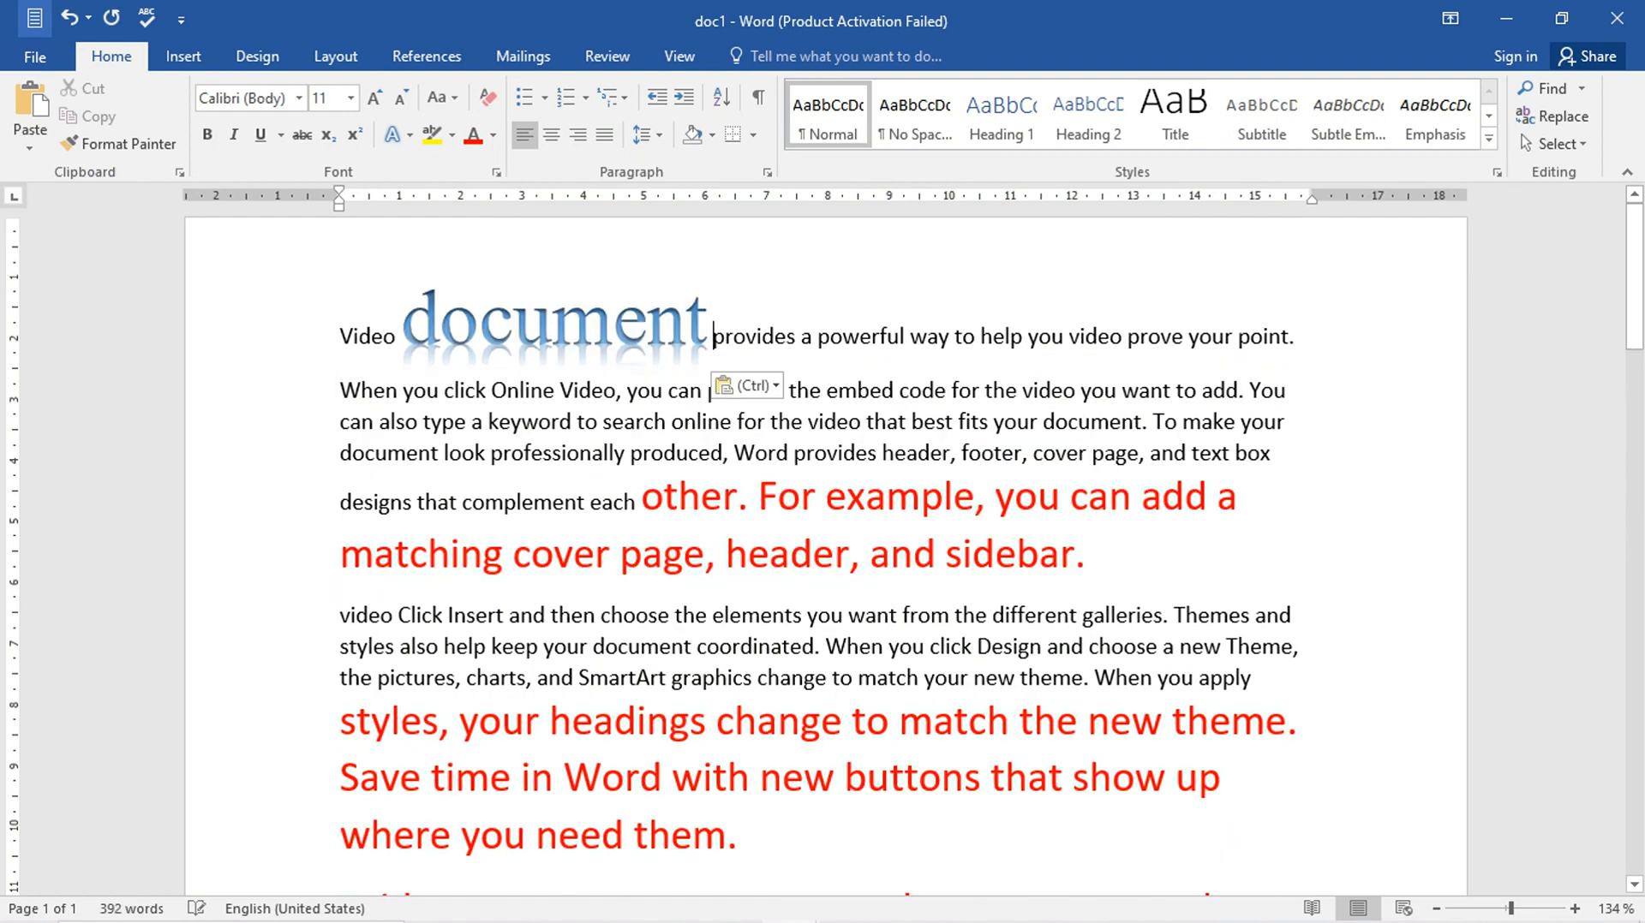
- Paste "document" before "powerful" in the first line using the Merge Formatting paste option
{"action": "left_click_drag", "start_coordinate": [695, 333], "coordinate": [402, 343]}
{"action": "key", "text": "ctrl+c"}
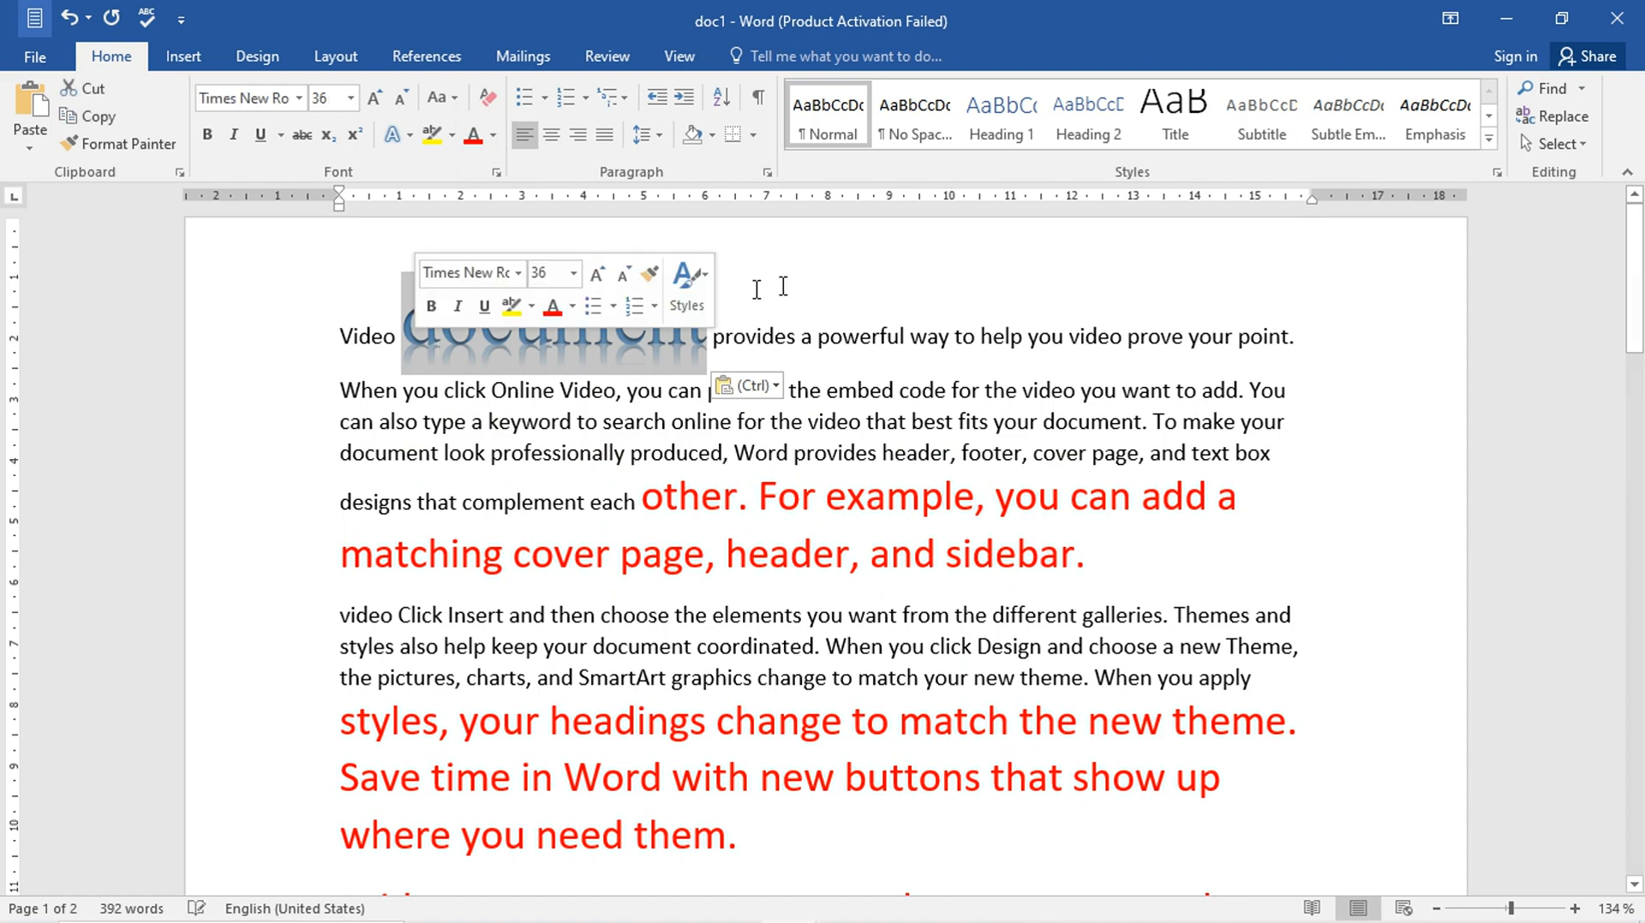
{"action": "left_click", "coordinate": [860, 336]}
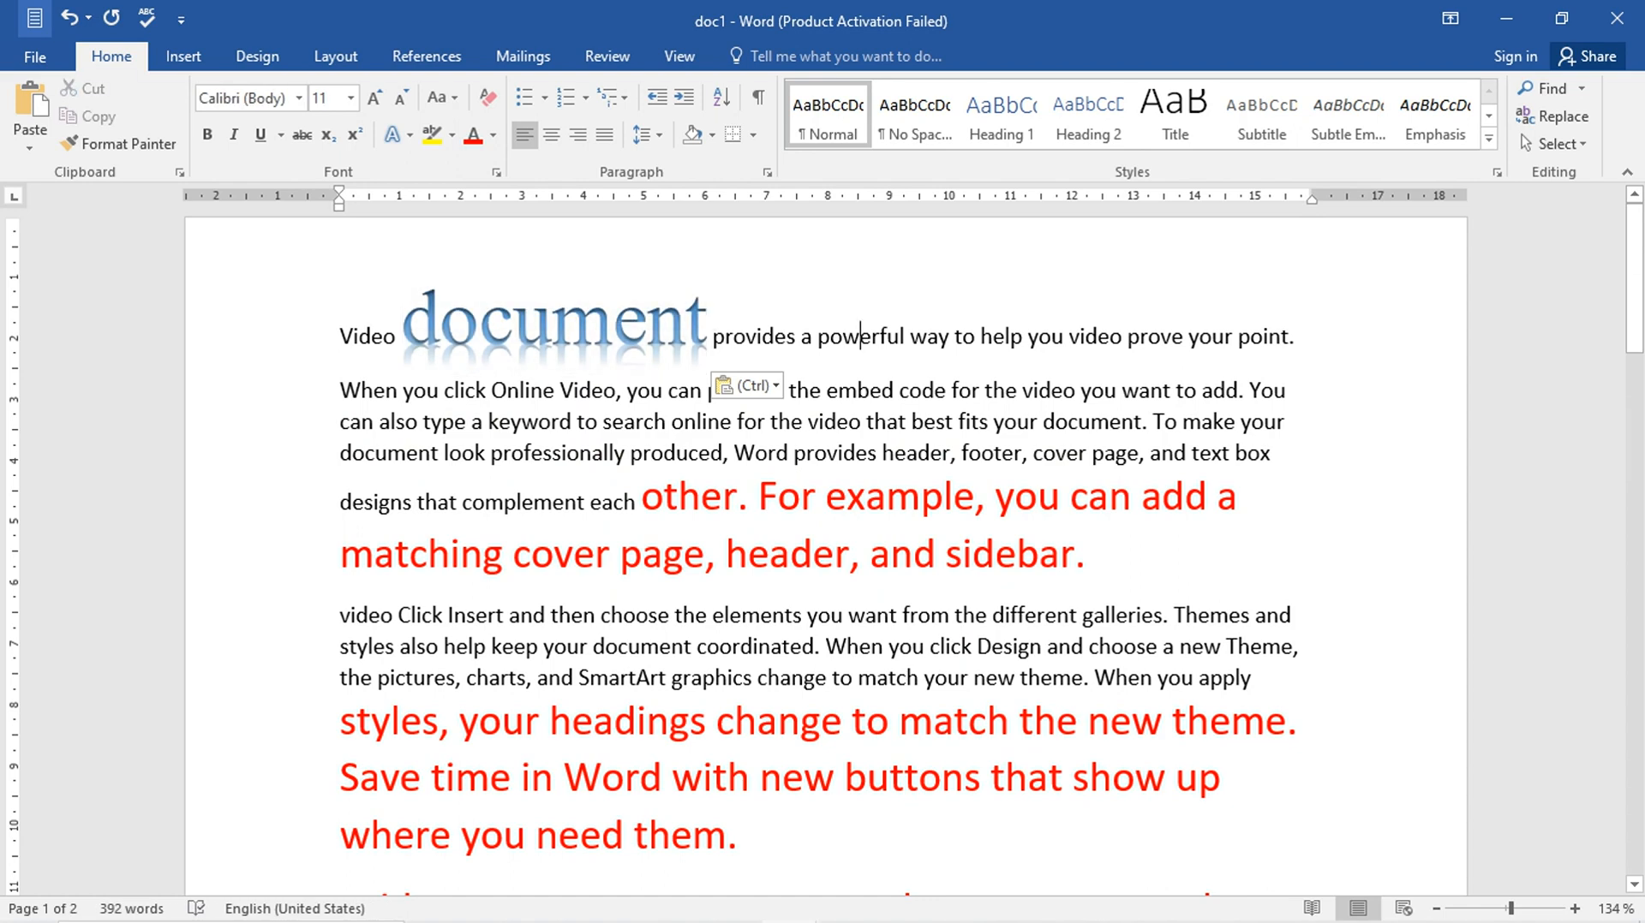
{"action": "key", "text": "ctrl+z"}
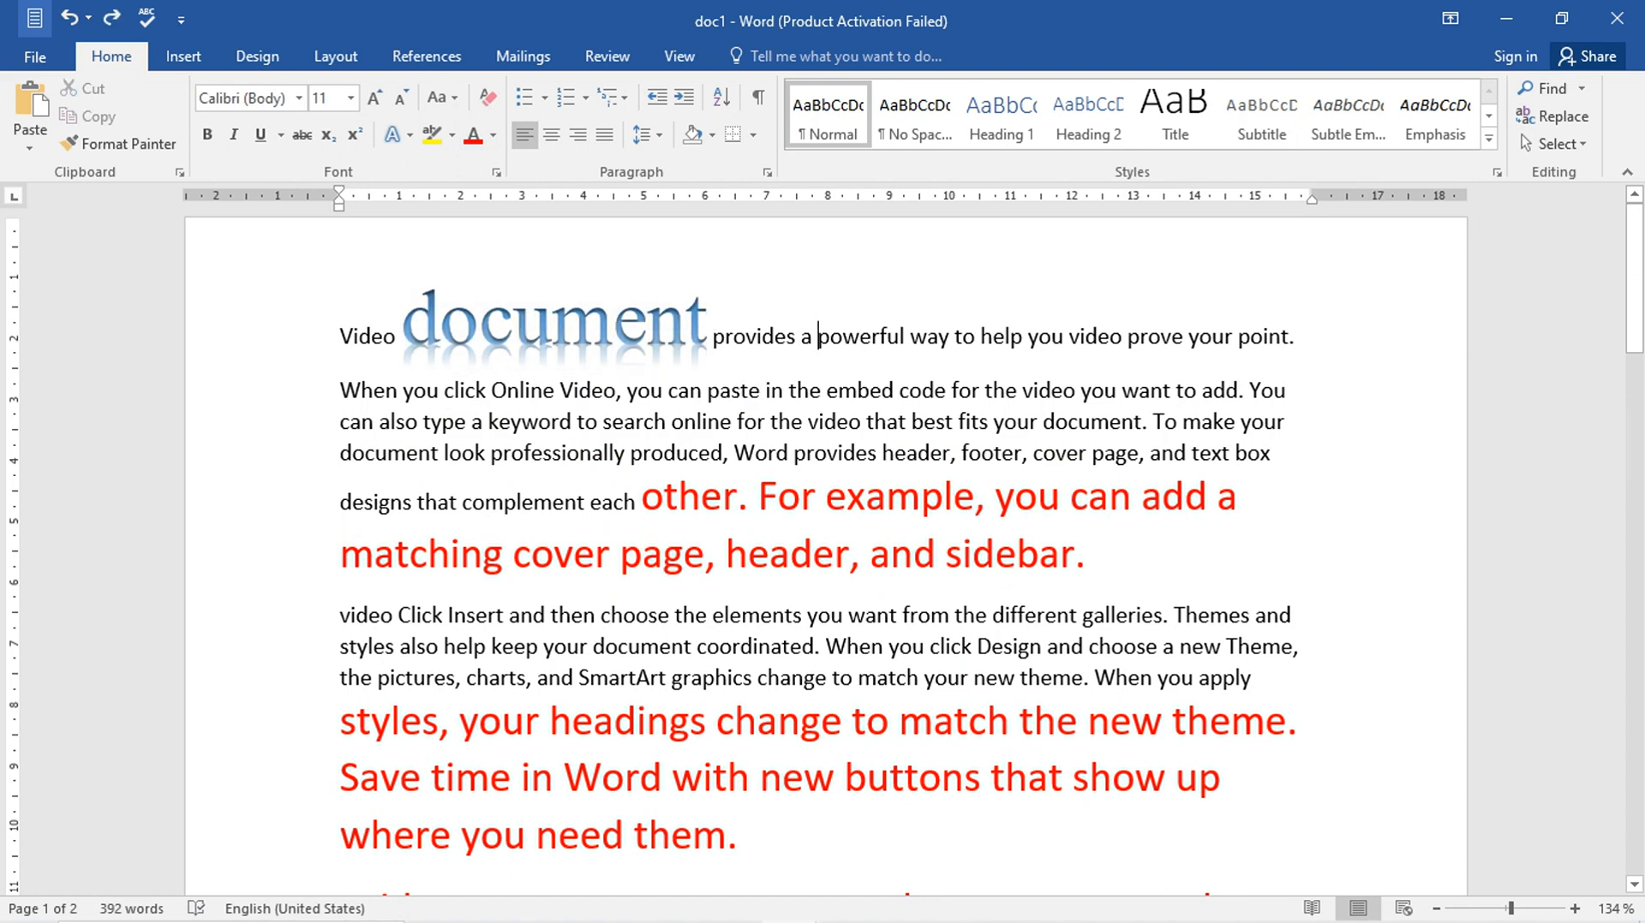
{"action": "right_click", "coordinate": [818, 336]}
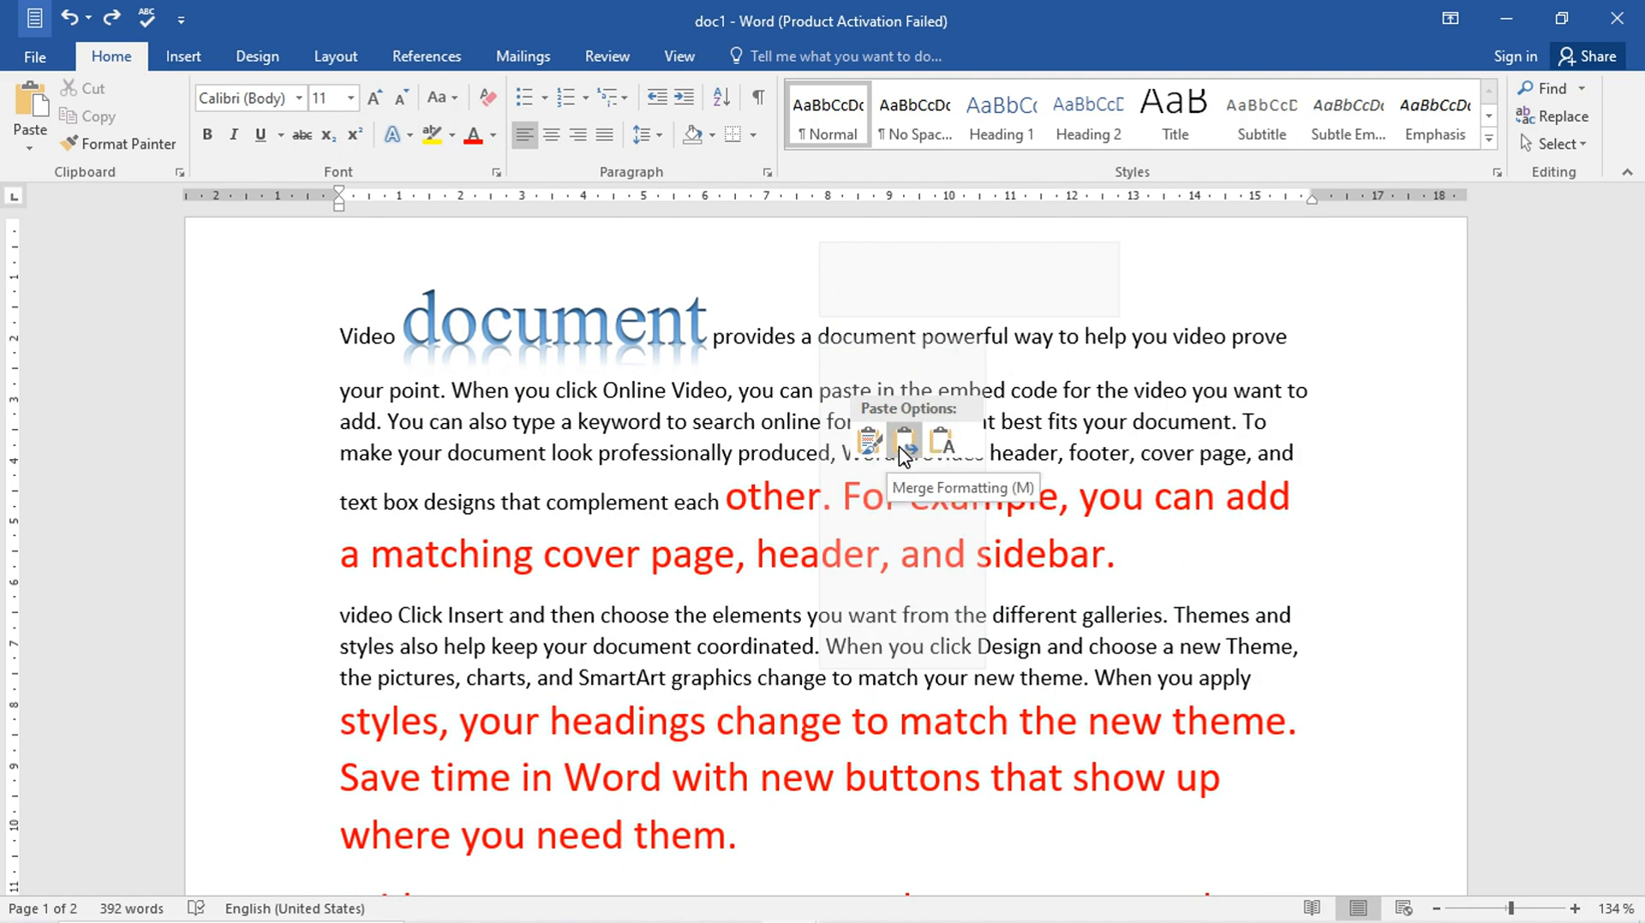
{"action": "left_click", "coordinate": [903, 444]}
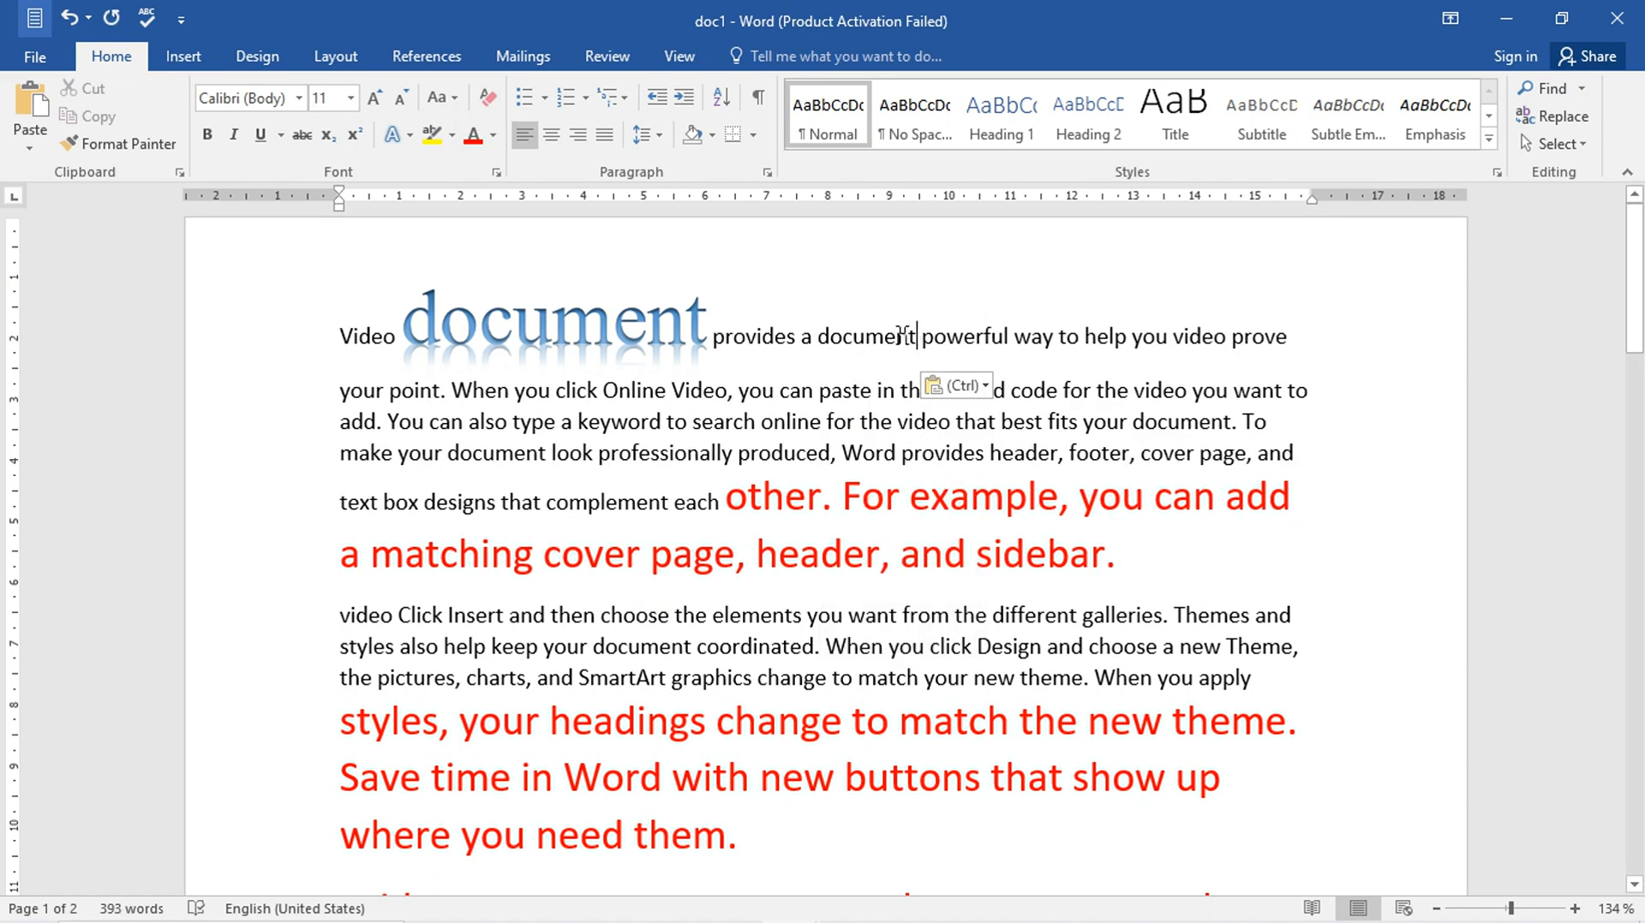
- Compare the formatting of the two pasted "document" words in the first line by selecting each in turn
{"action": "left_click_drag", "start_coordinate": [917, 340], "coordinate": [818, 338]}
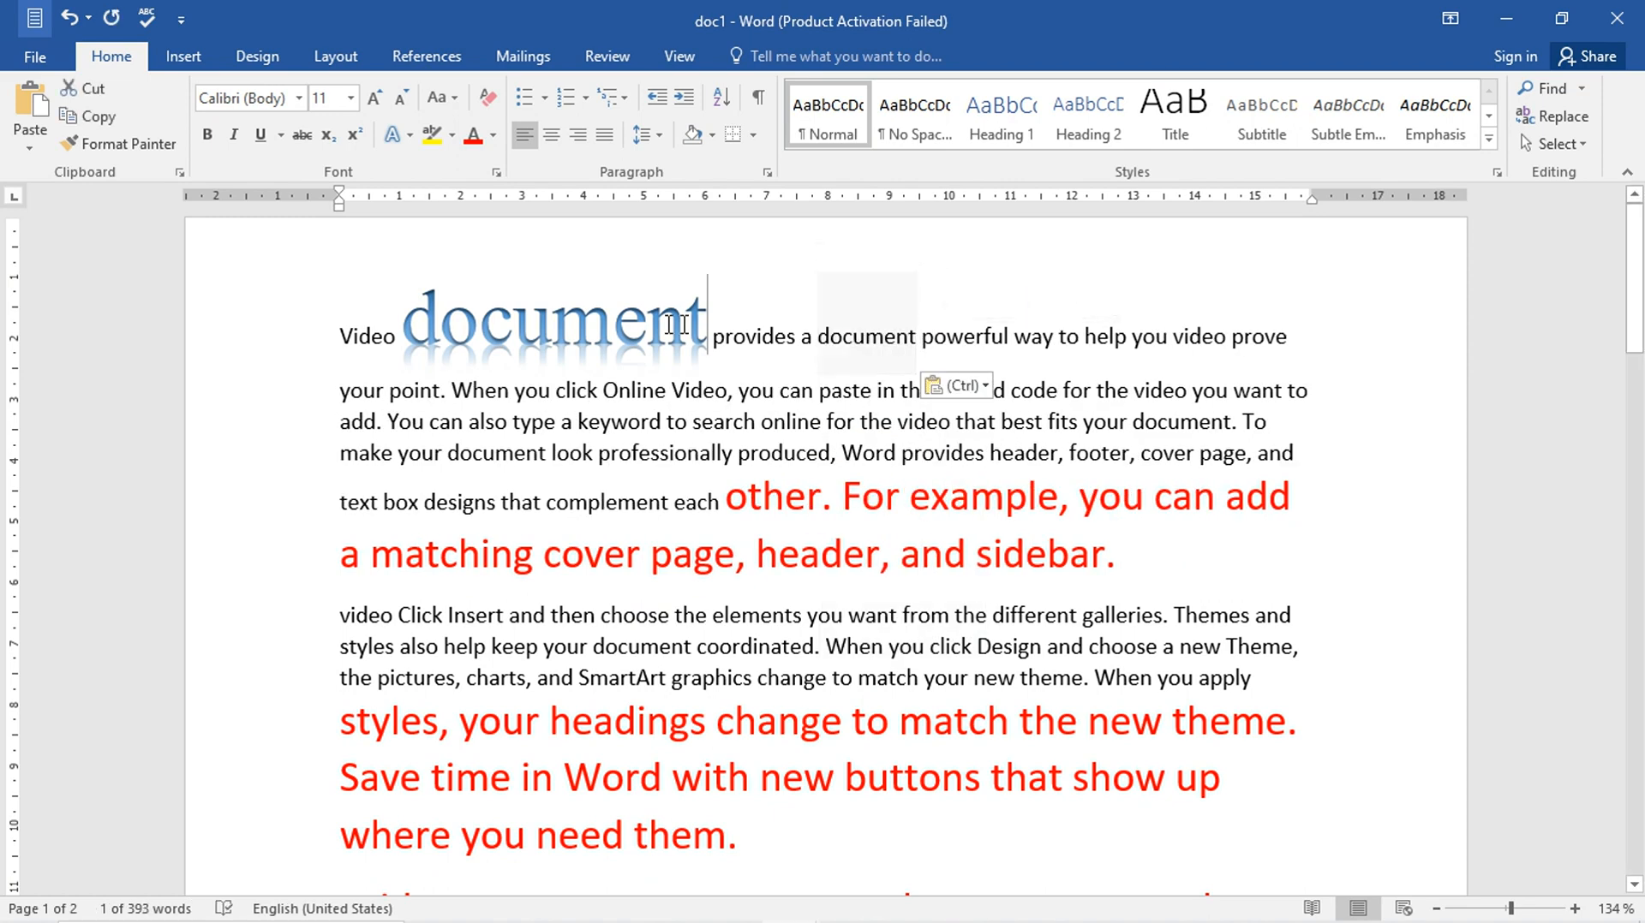
{"action": "left_click_drag", "start_coordinate": [715, 336], "coordinate": [401, 339]}
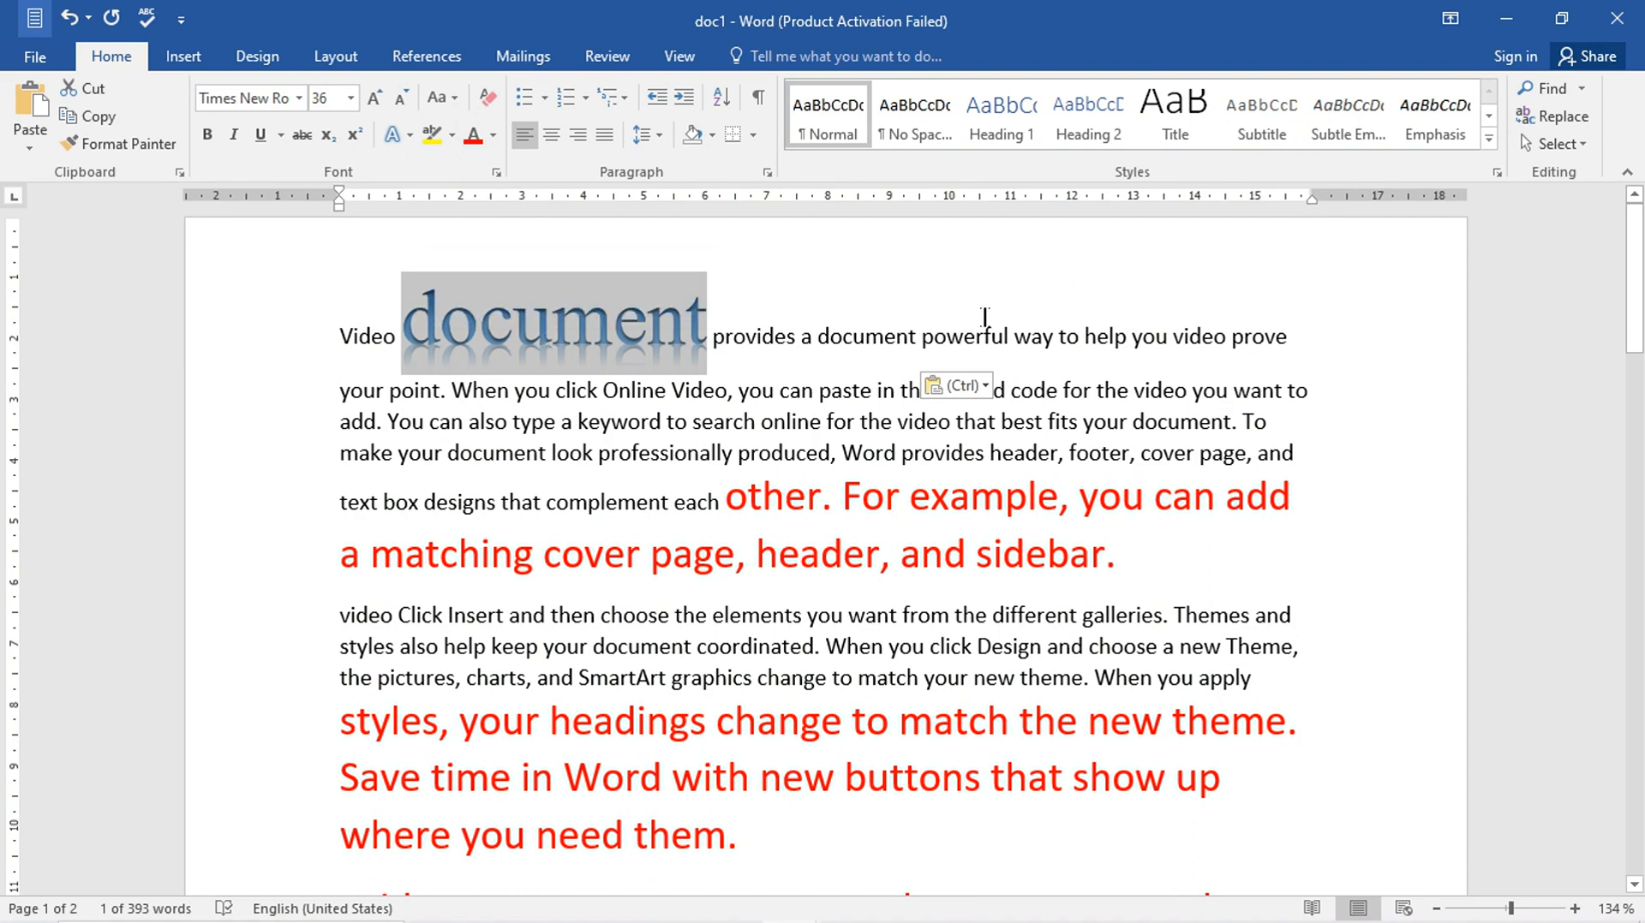
{"action": "left_click", "coordinate": [946, 336]}
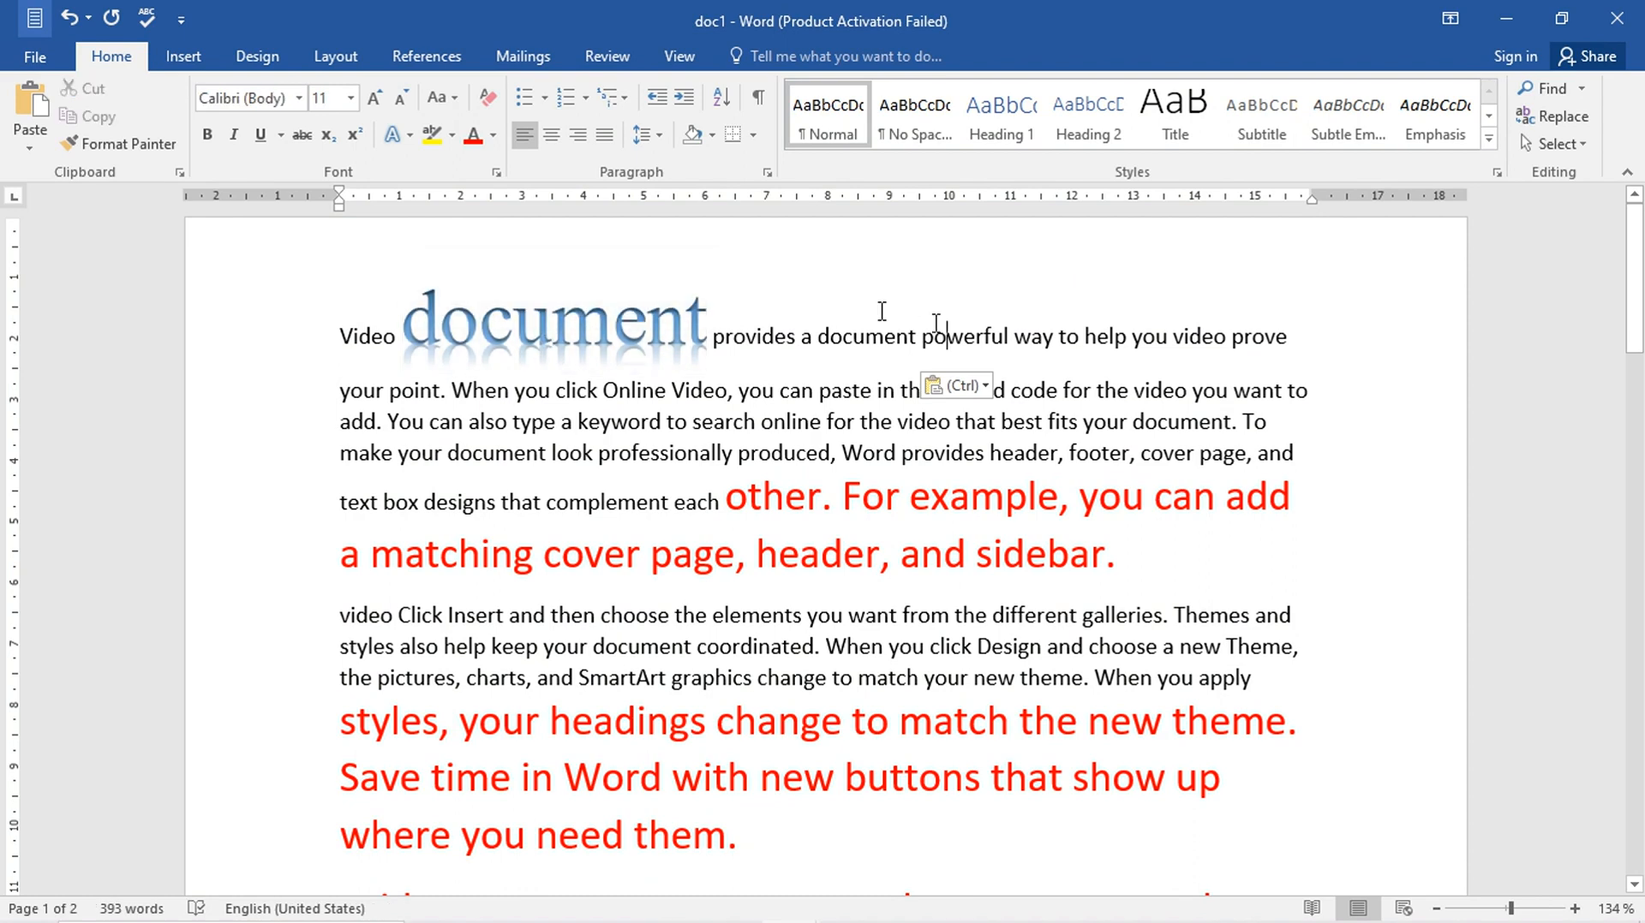
- Review the default cut, copy and paste settings in the Advanced options, and close them without changes
{"action": "left_click", "coordinate": [29, 147]}
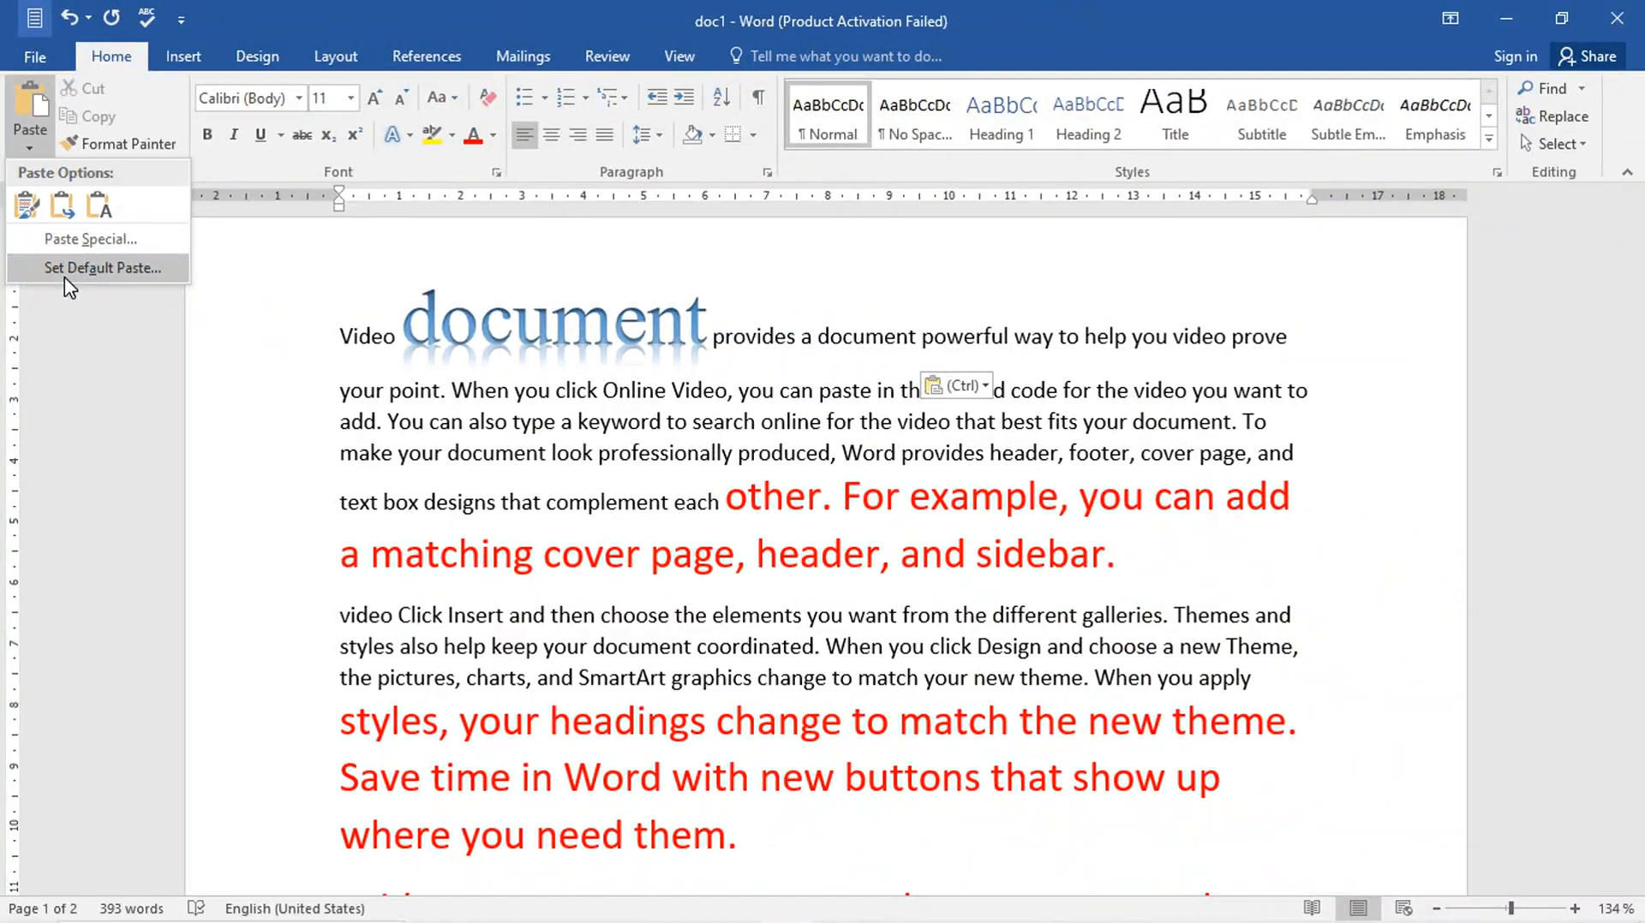
{"action": "left_click", "coordinate": [65, 276]}
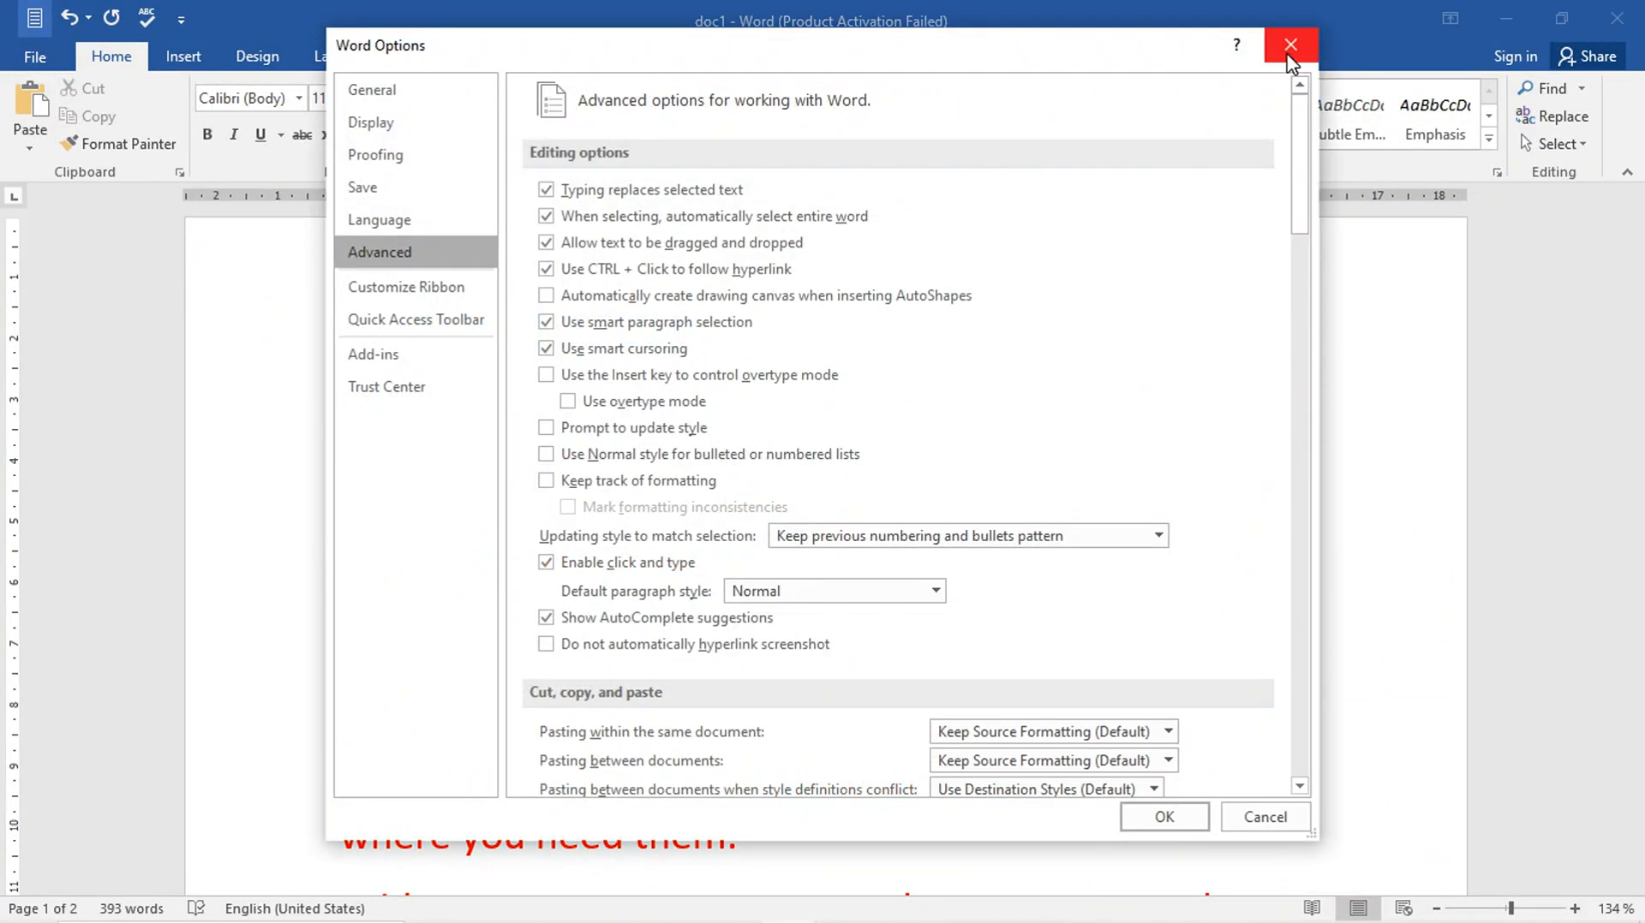
{"action": "left_click", "coordinate": [1289, 47]}
- Examine the Paste Special choices for the copied word, trying Paste link and returning to Paste
{"action": "left_click", "coordinate": [45, 148]}
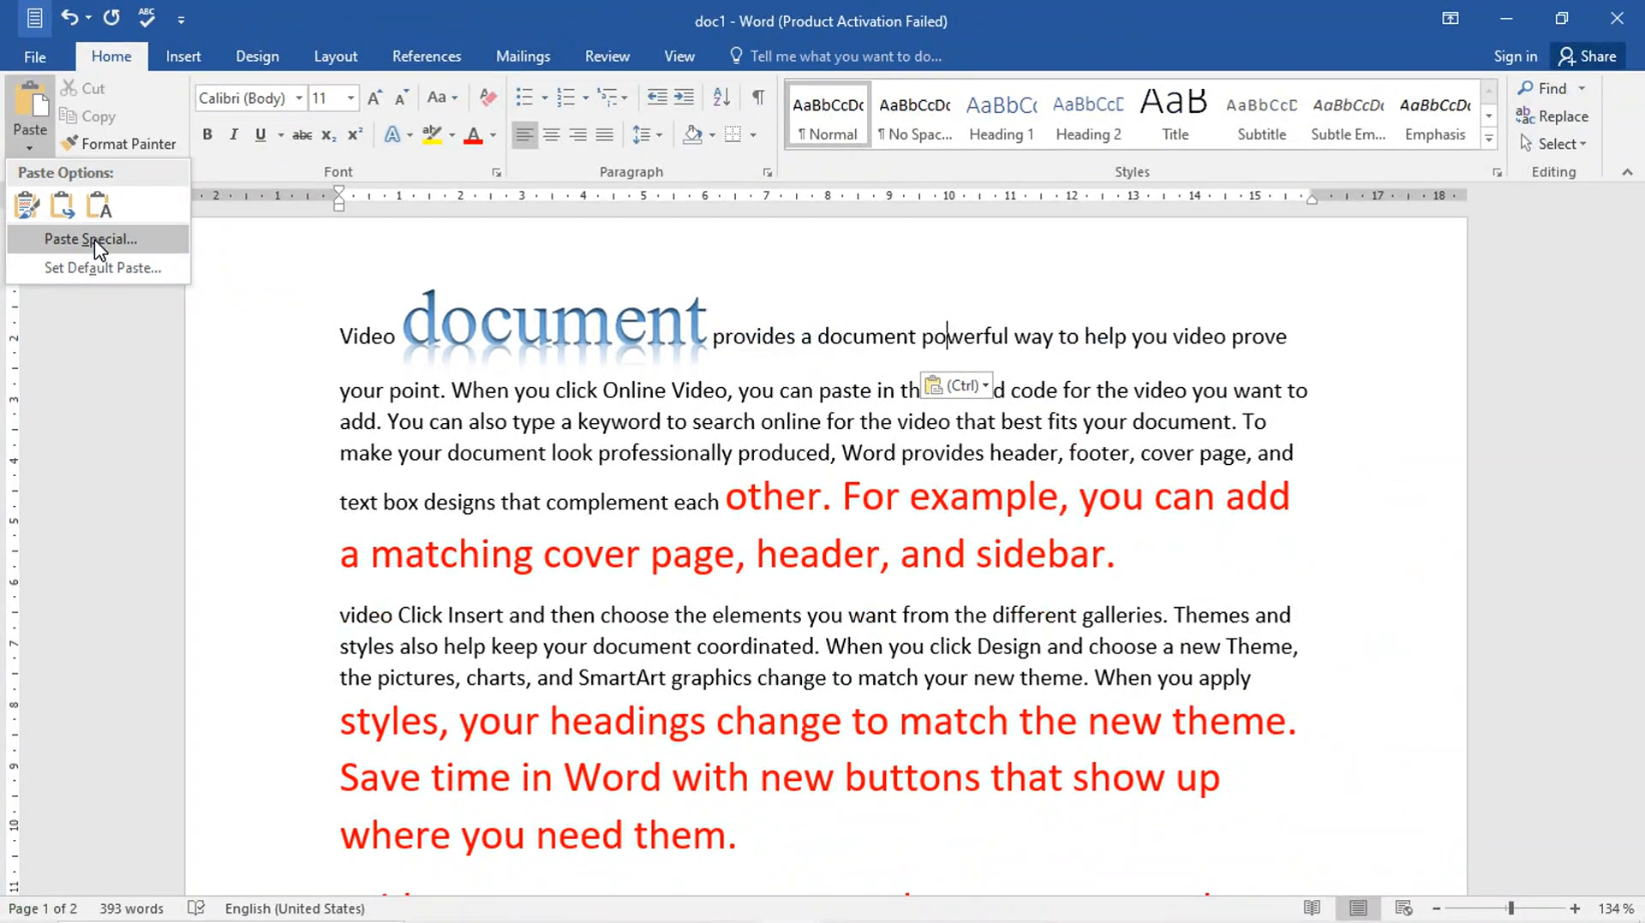
{"action": "left_click", "coordinate": [122, 241]}
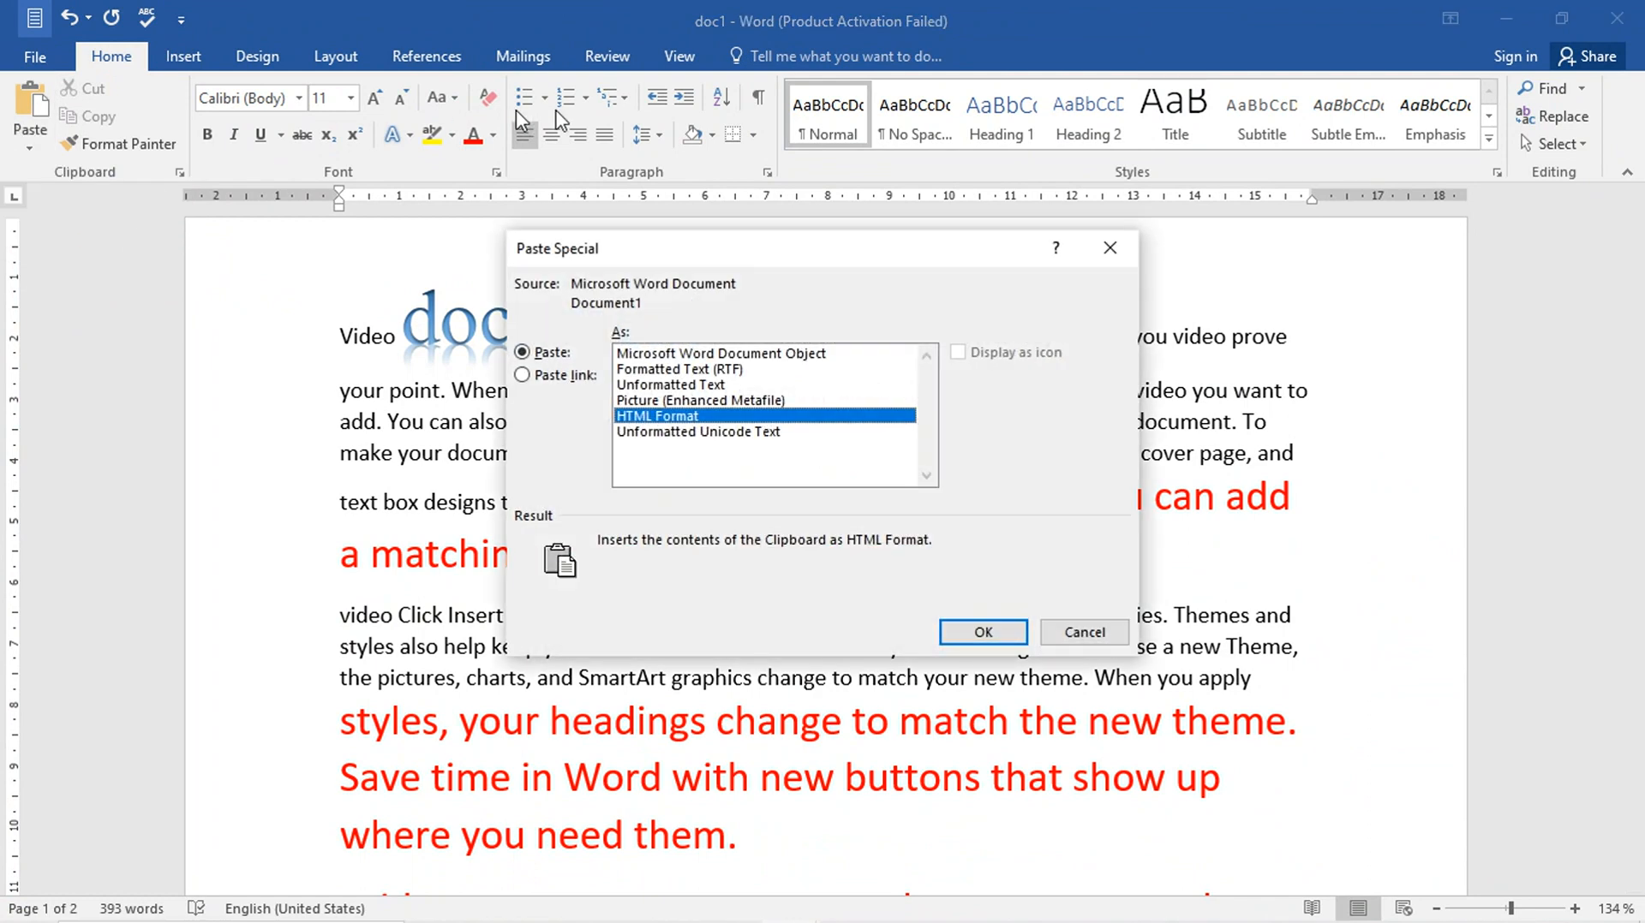
{"action": "left_click", "coordinate": [521, 377]}
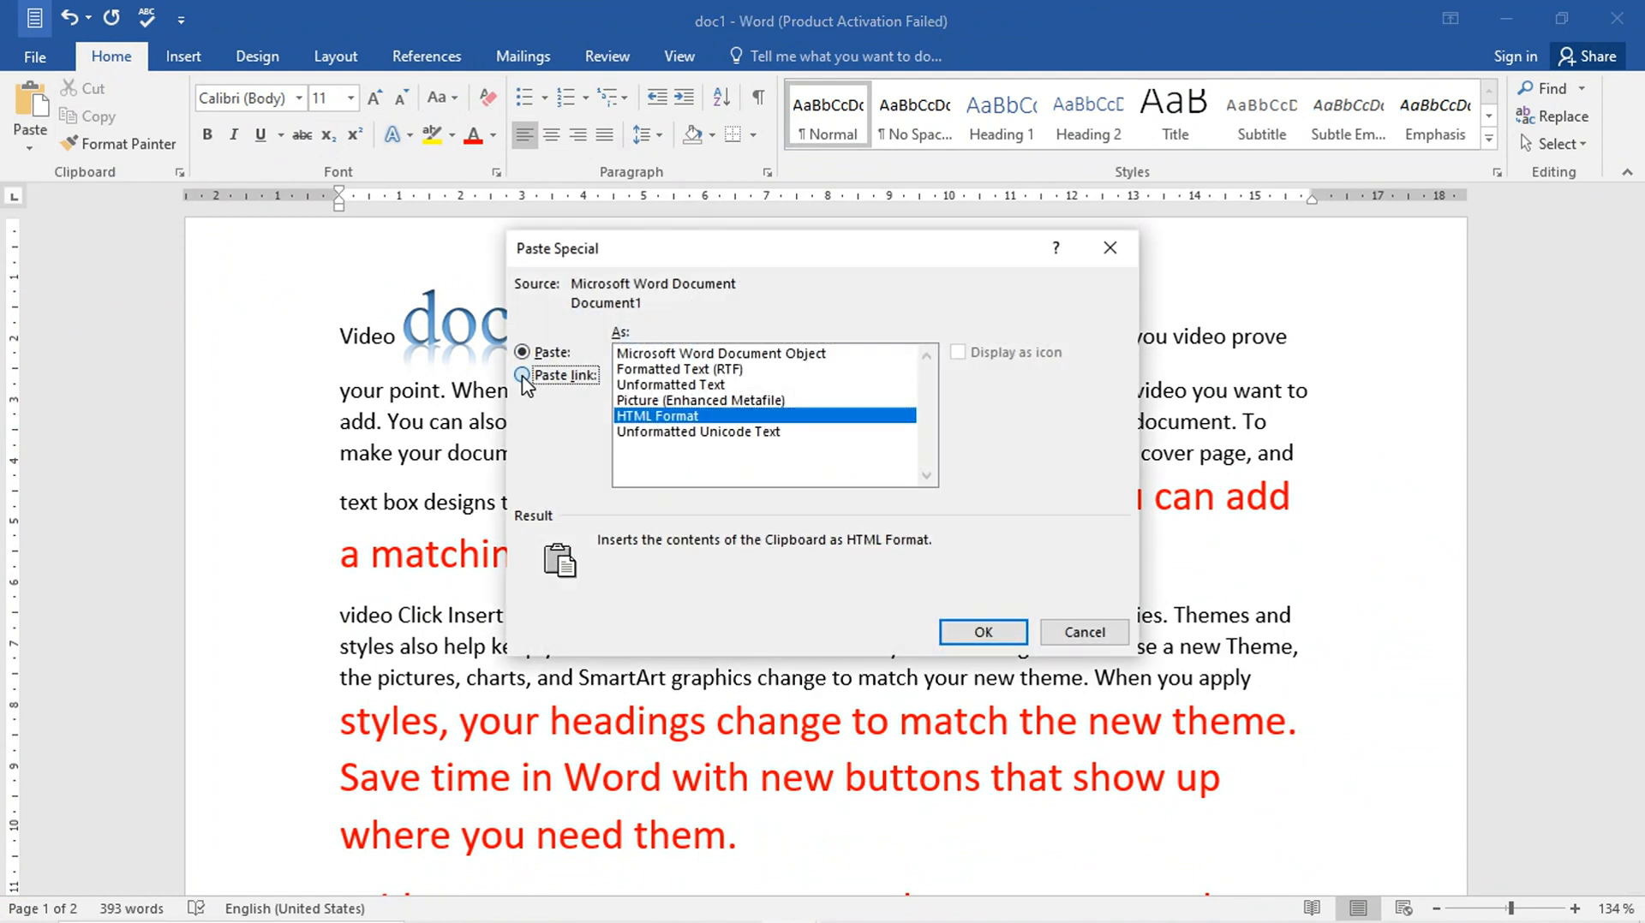
{"action": "left_click", "coordinate": [521, 352]}
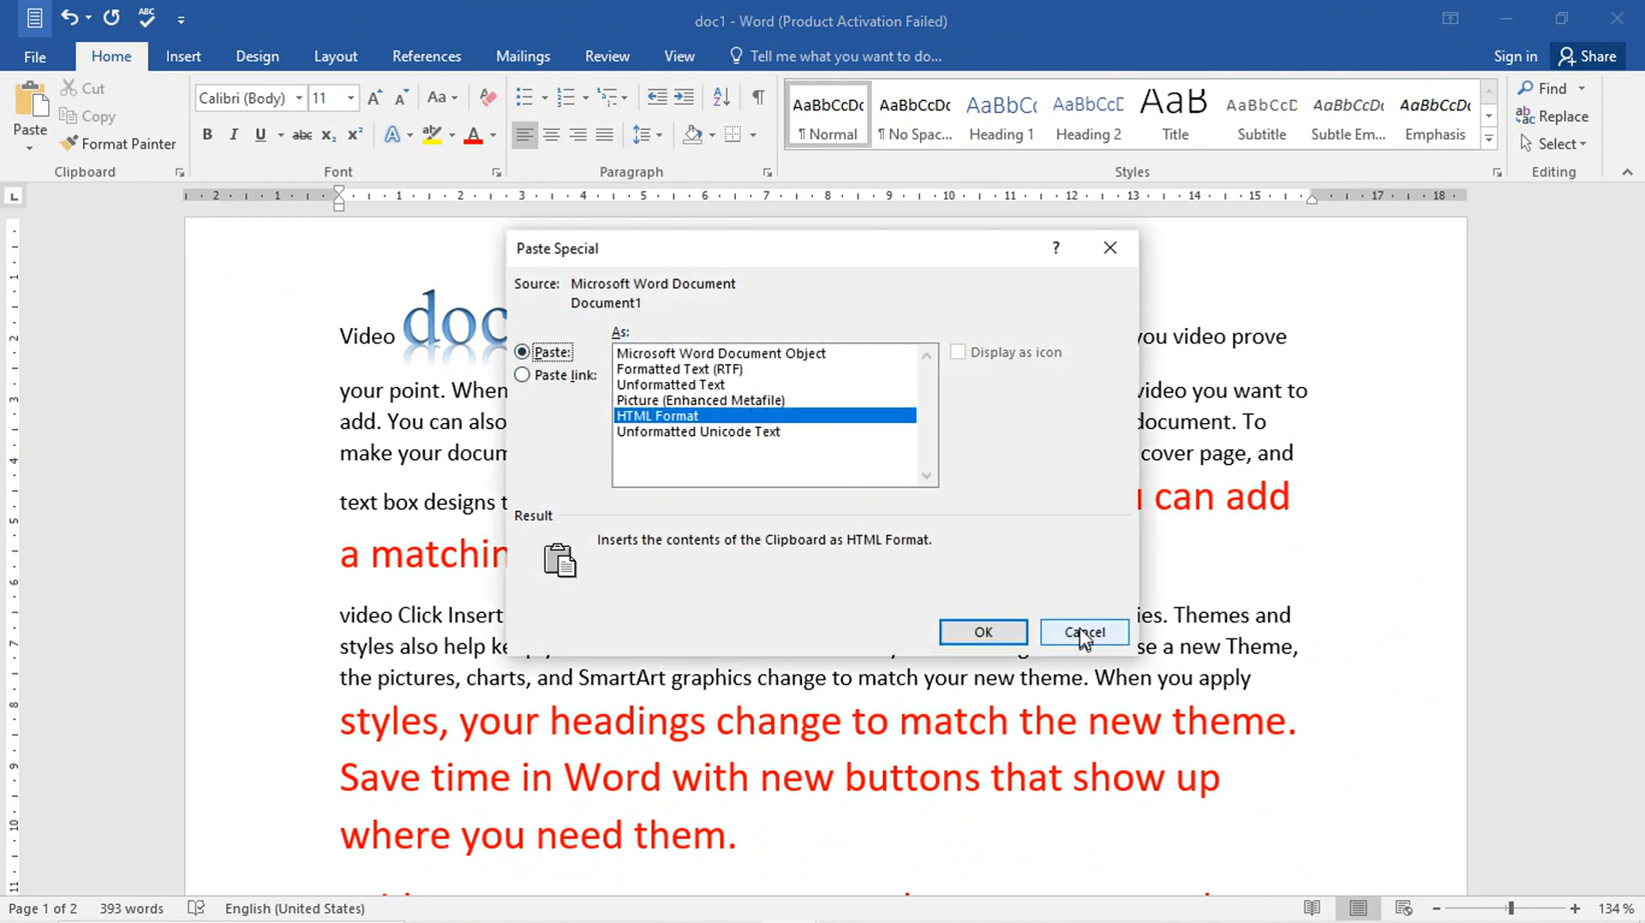